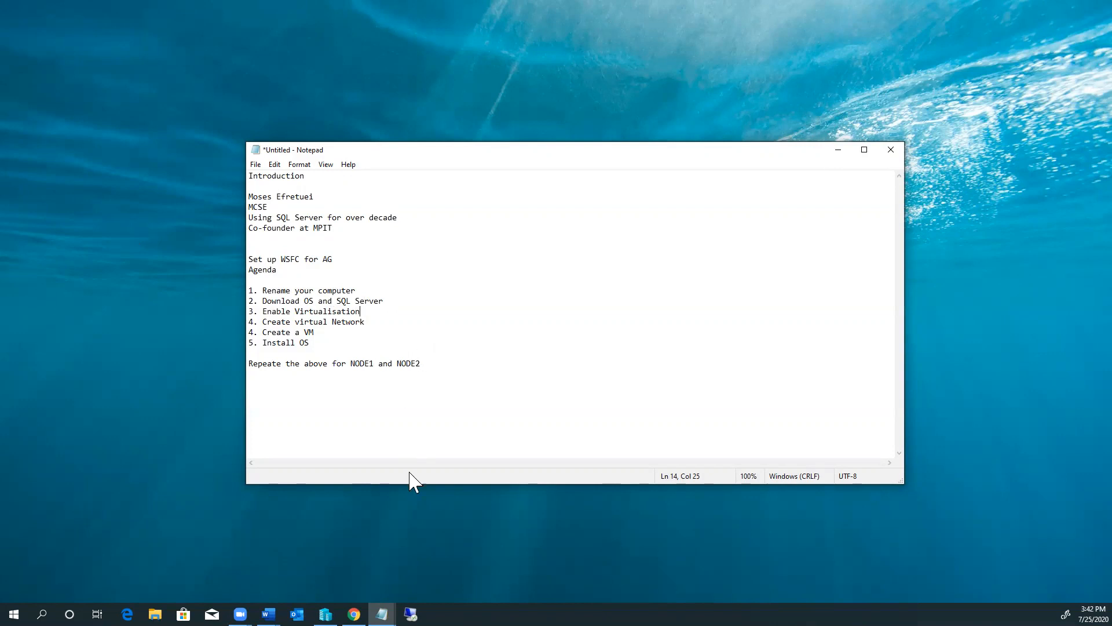
Step: With the WSFC agenda in Notepad, bring up File Explorer at Quick access
click(155, 613)
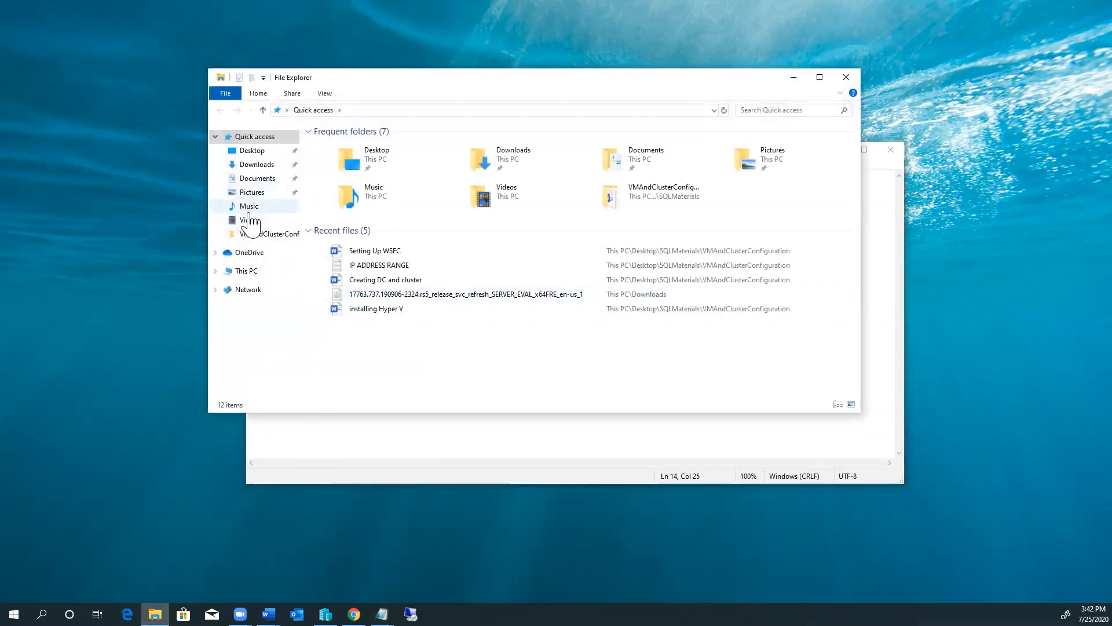
Step: Review the SQL Server 2019 and Windows Server images in Downloads, then minimize File Explorer
click(272, 165)
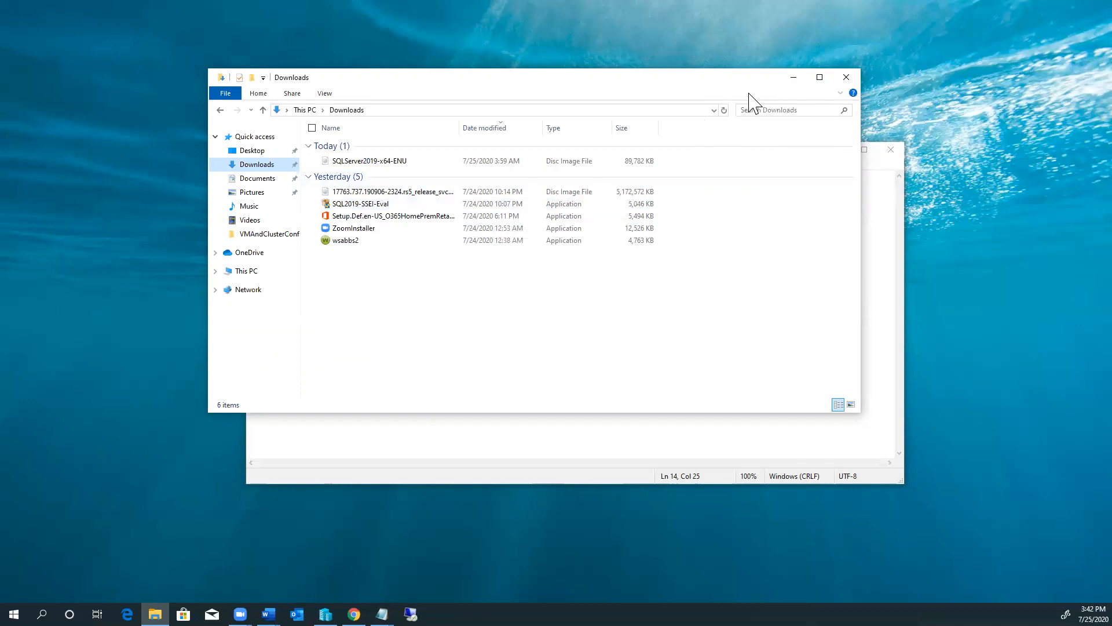
click(794, 78)
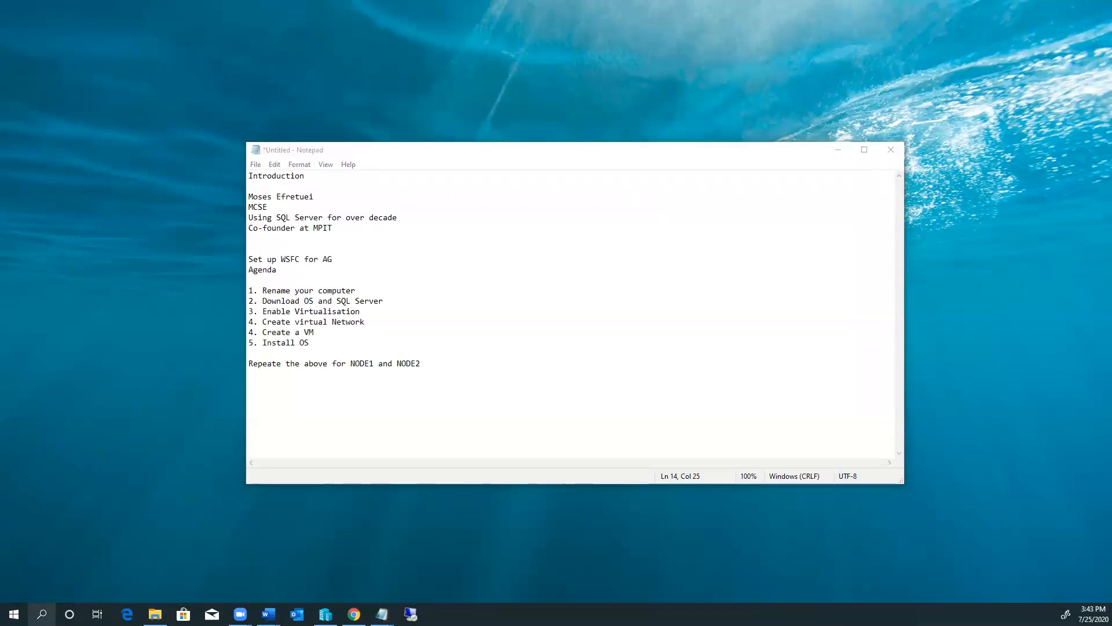
Step: Open System Information via a 'sys' search and check Windows 10 Pro, 32.0 GB RAM and User Name
click(42, 613)
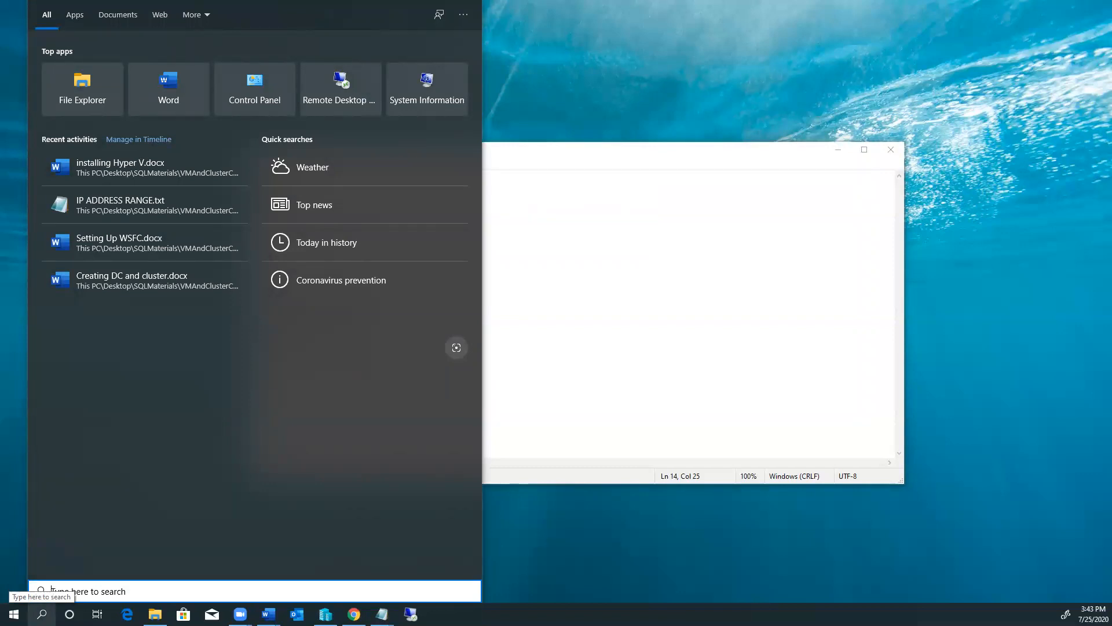
text(sys)
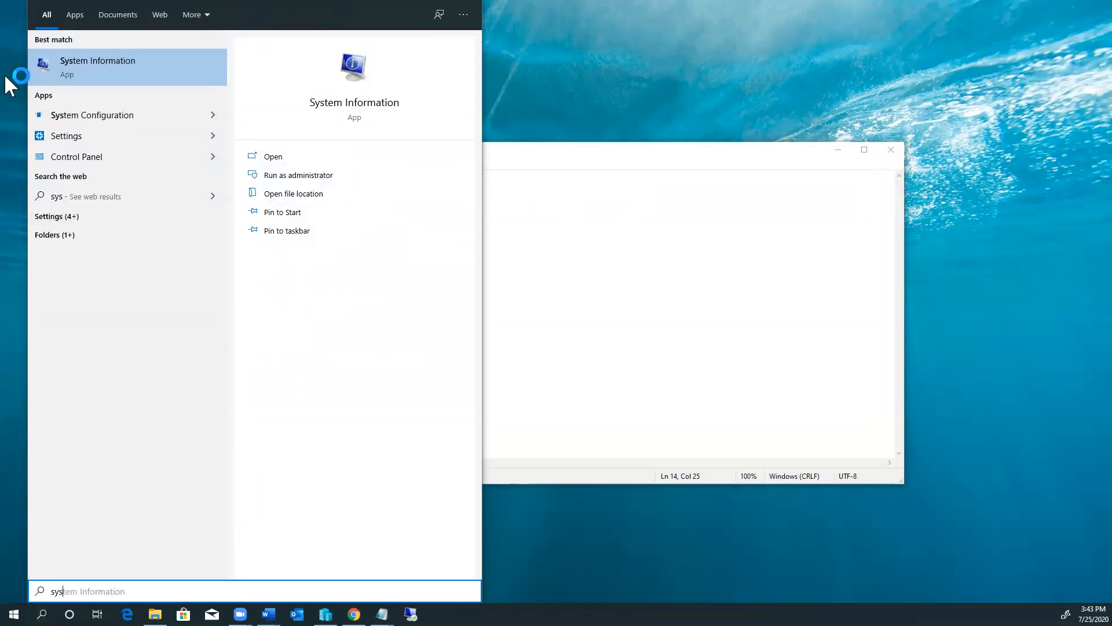
click(102, 60)
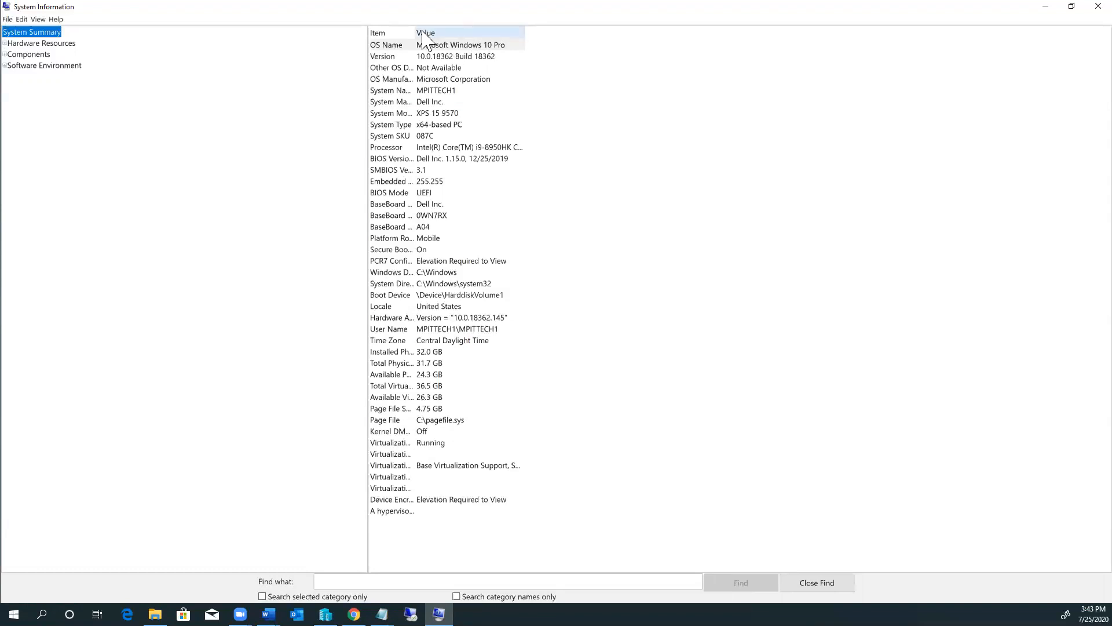
drag(421, 29, 511, 28)
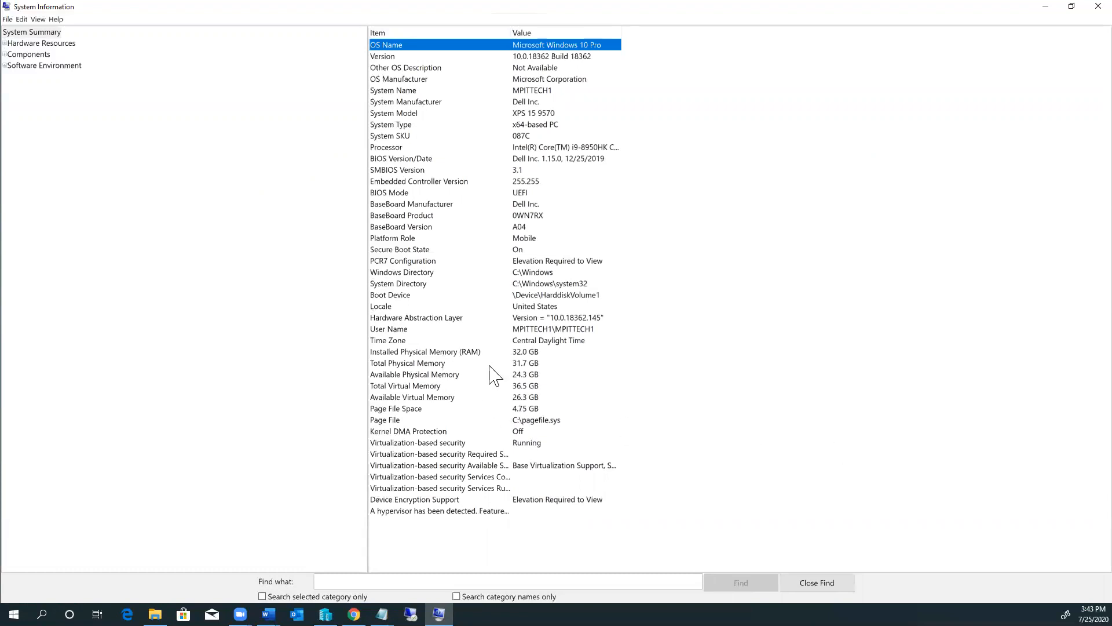
click(468, 353)
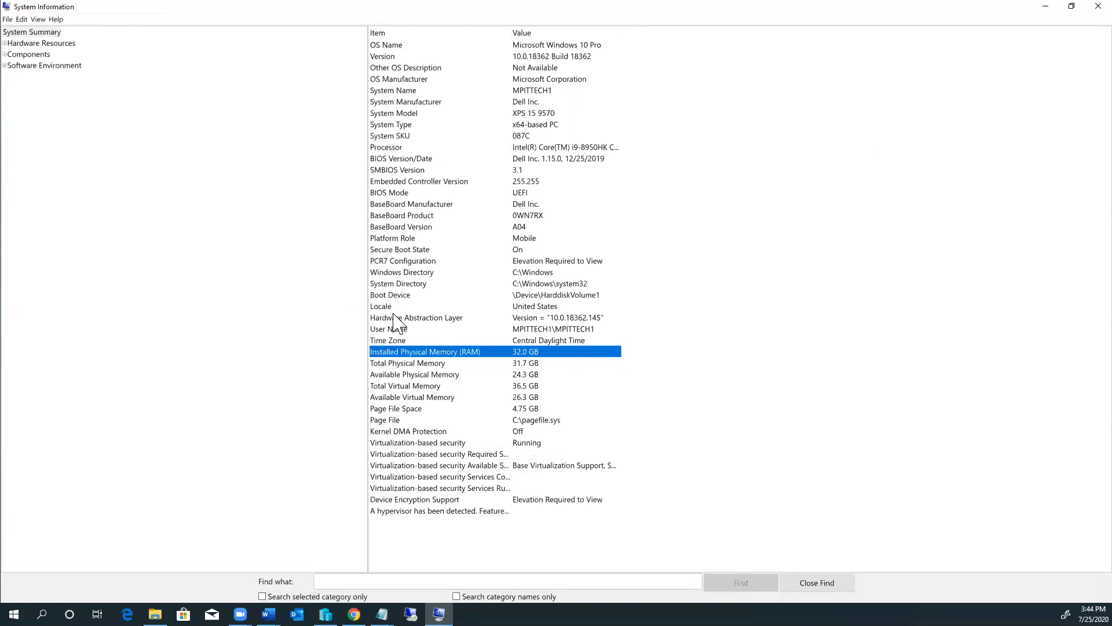
click(530, 332)
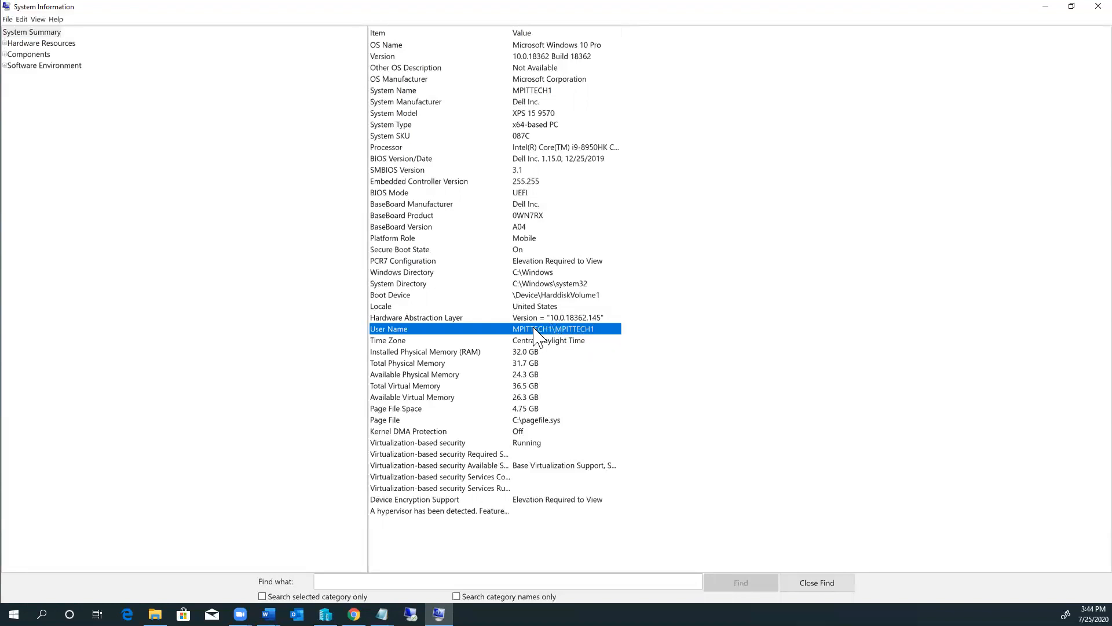
click(1046, 7)
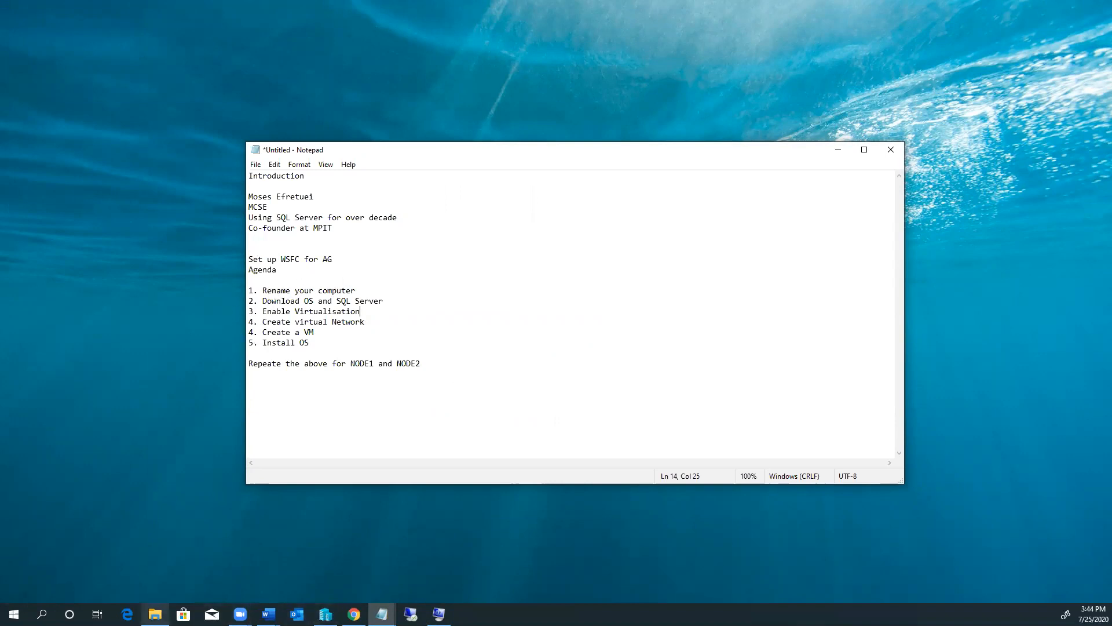
click(155, 614)
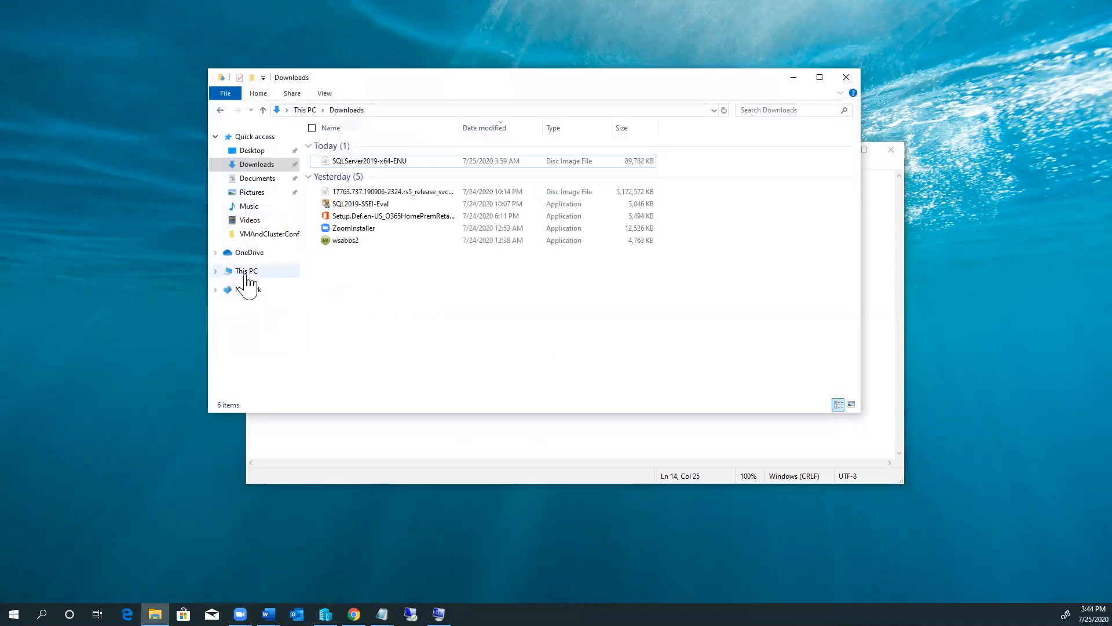
click(247, 277)
right_click(248, 274)
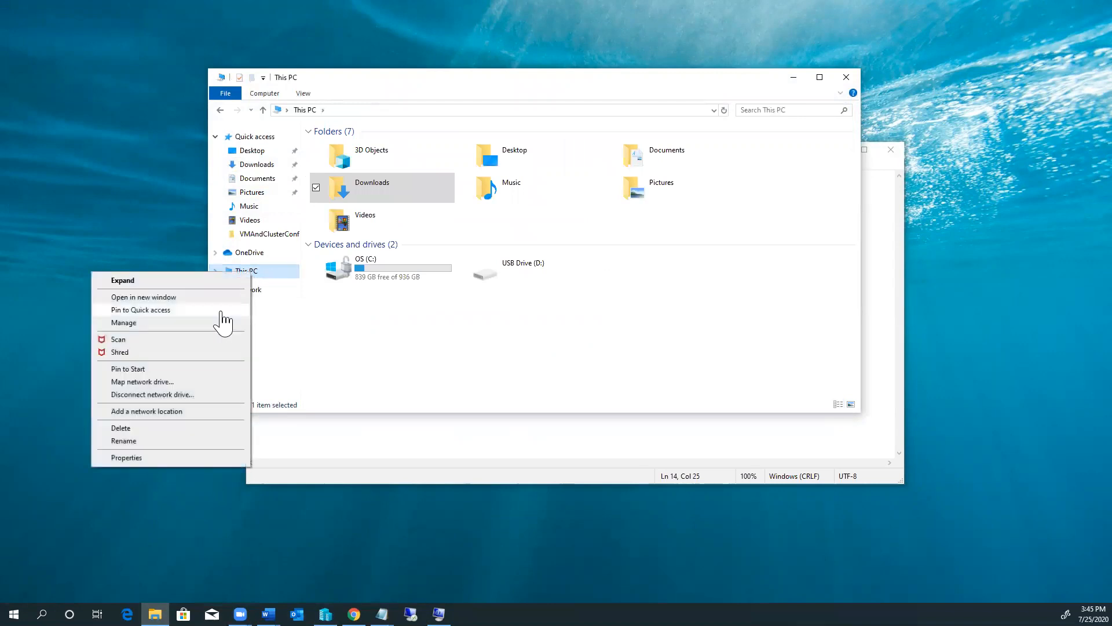
click(137, 457)
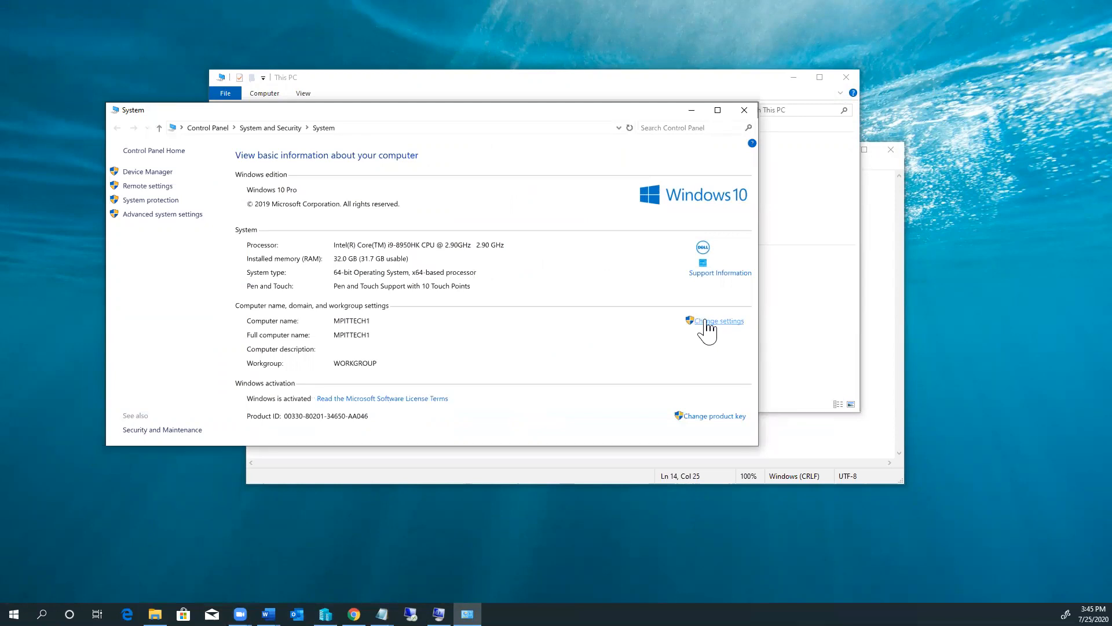
click(706, 322)
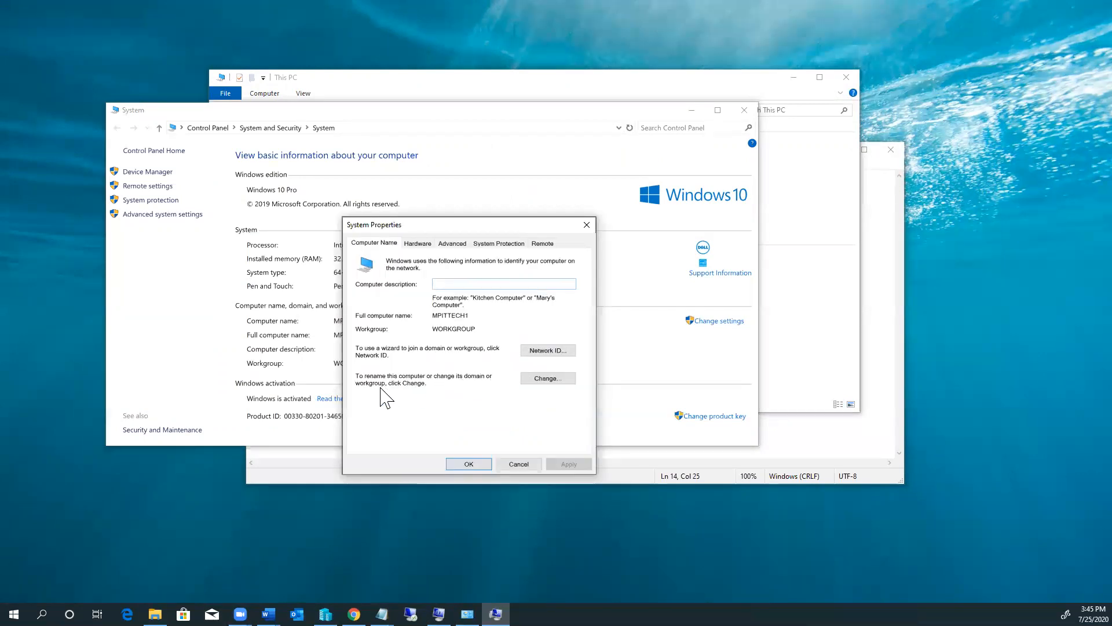
click(548, 378)
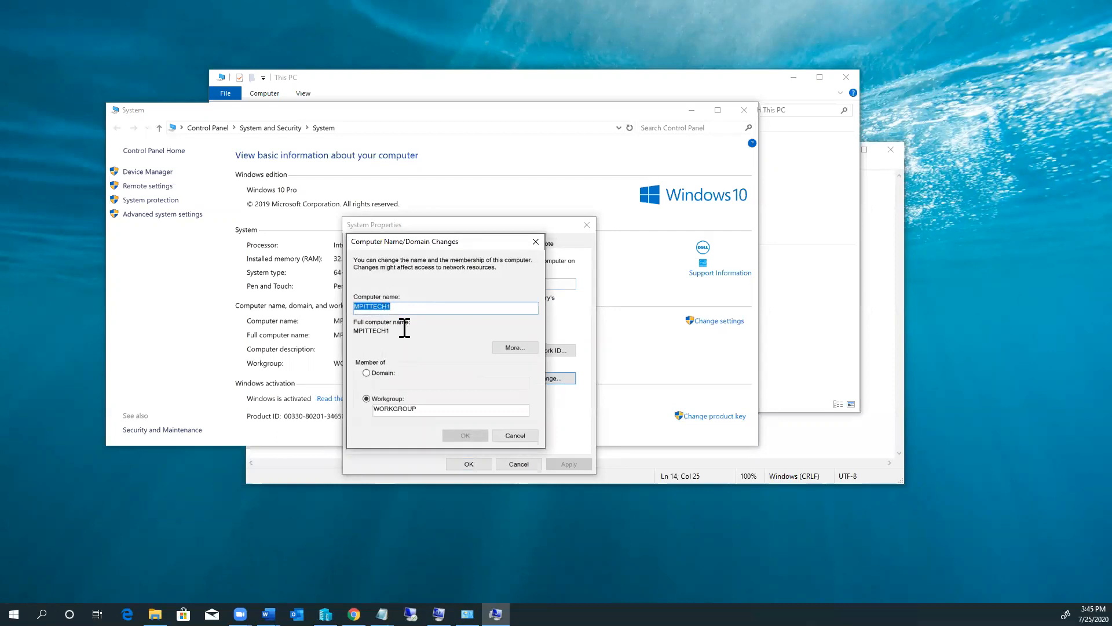
click(515, 436)
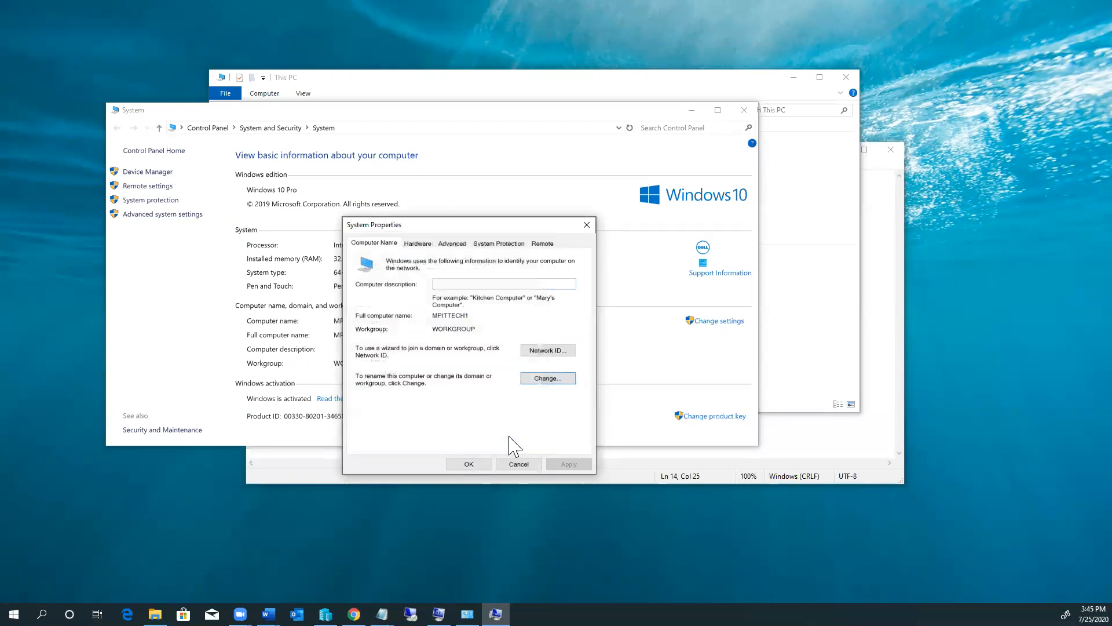
click(520, 465)
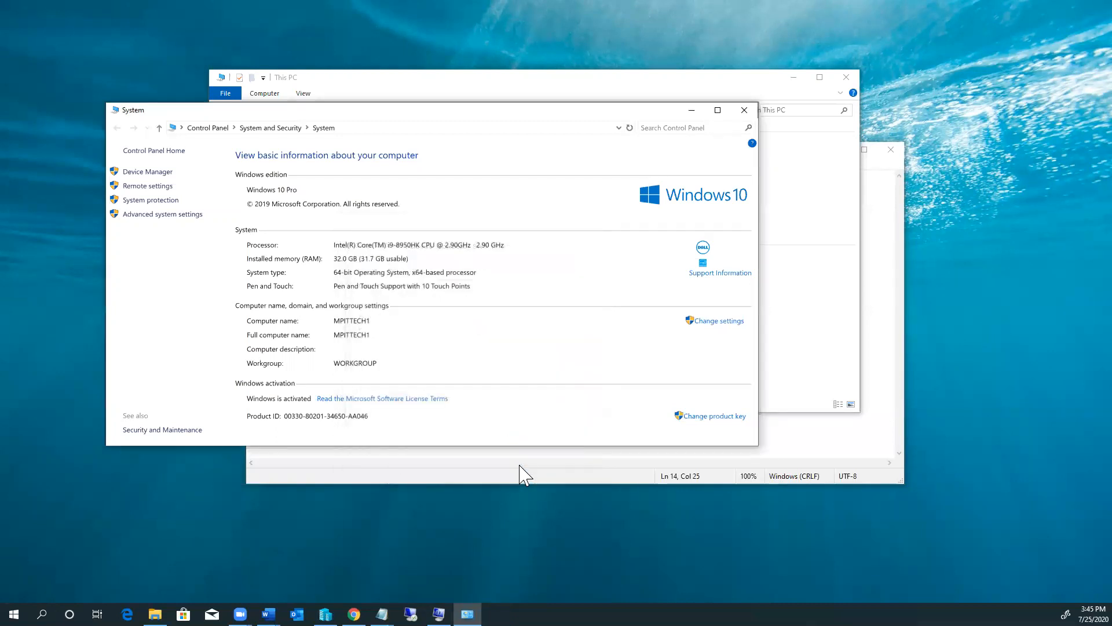
click(746, 112)
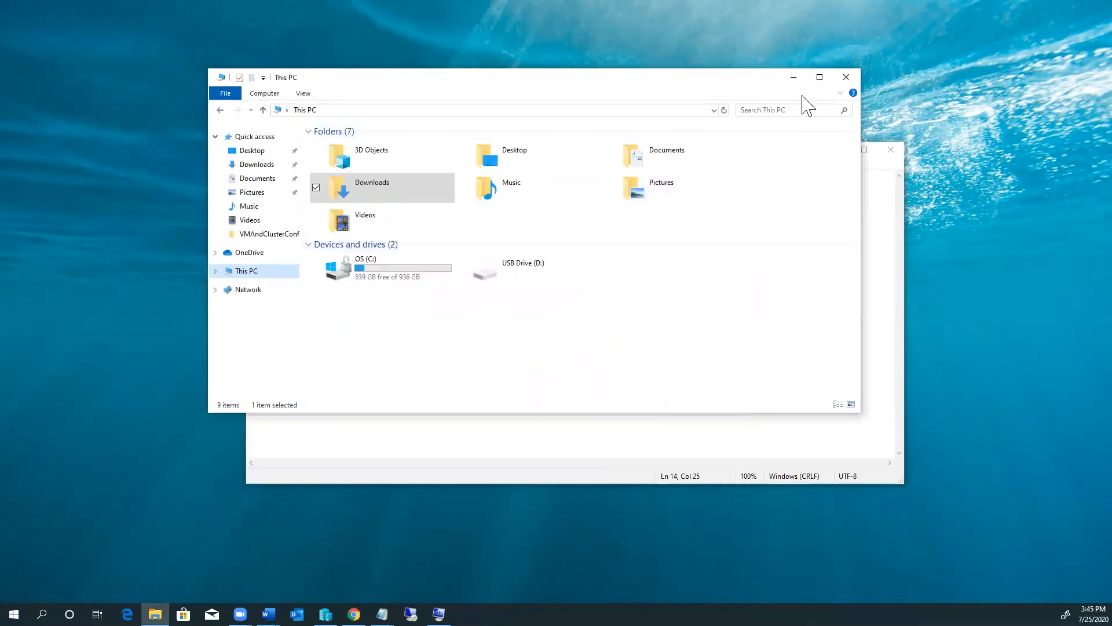
click(794, 77)
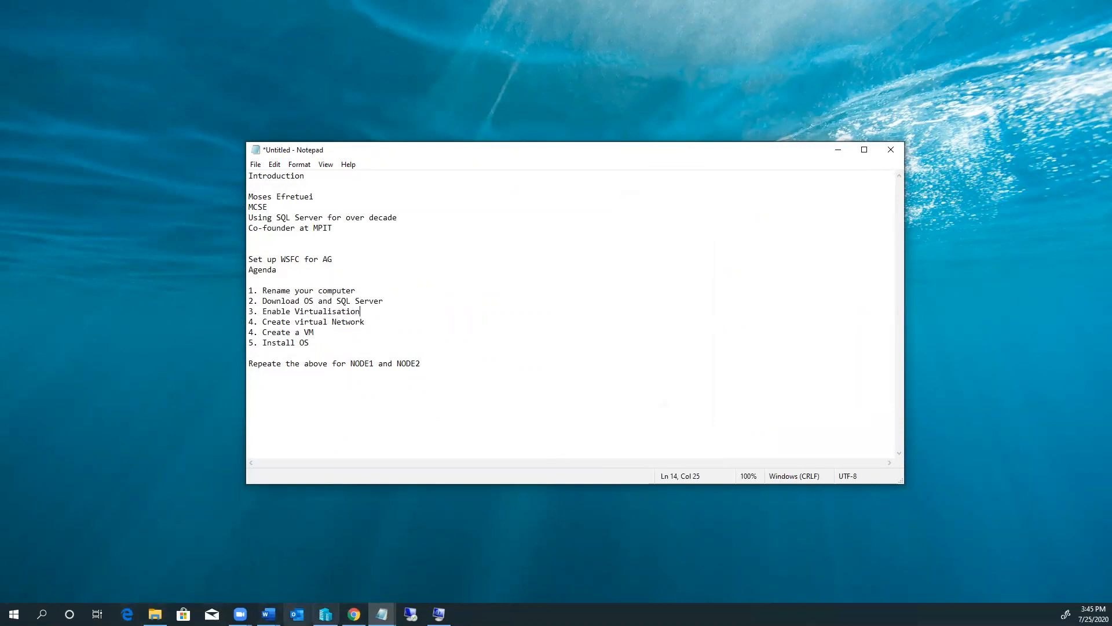
Step: In Chrome, go back from the Try SQL Server 2019 tab to the Microsoft Evaluation Center site
click(354, 614)
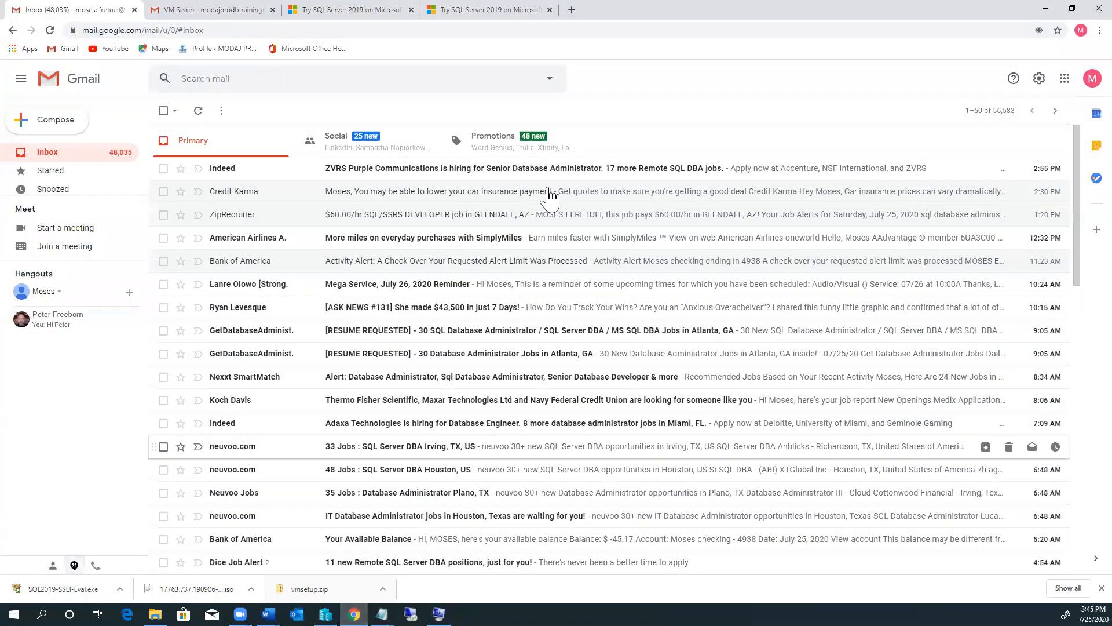
click(334, 9)
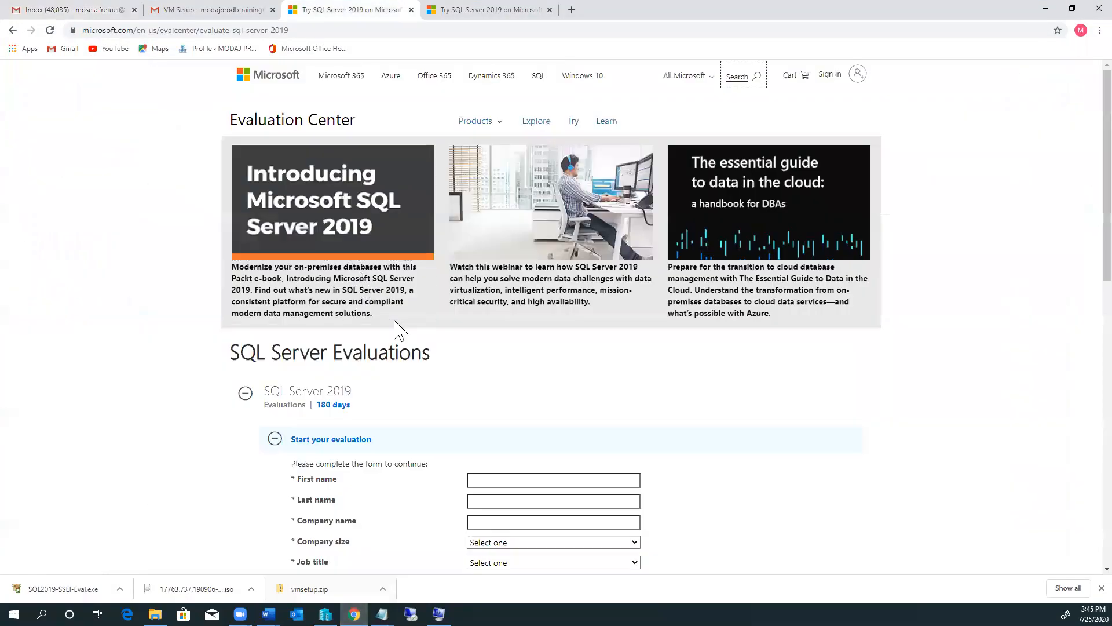
click(13, 30)
click(13, 30)
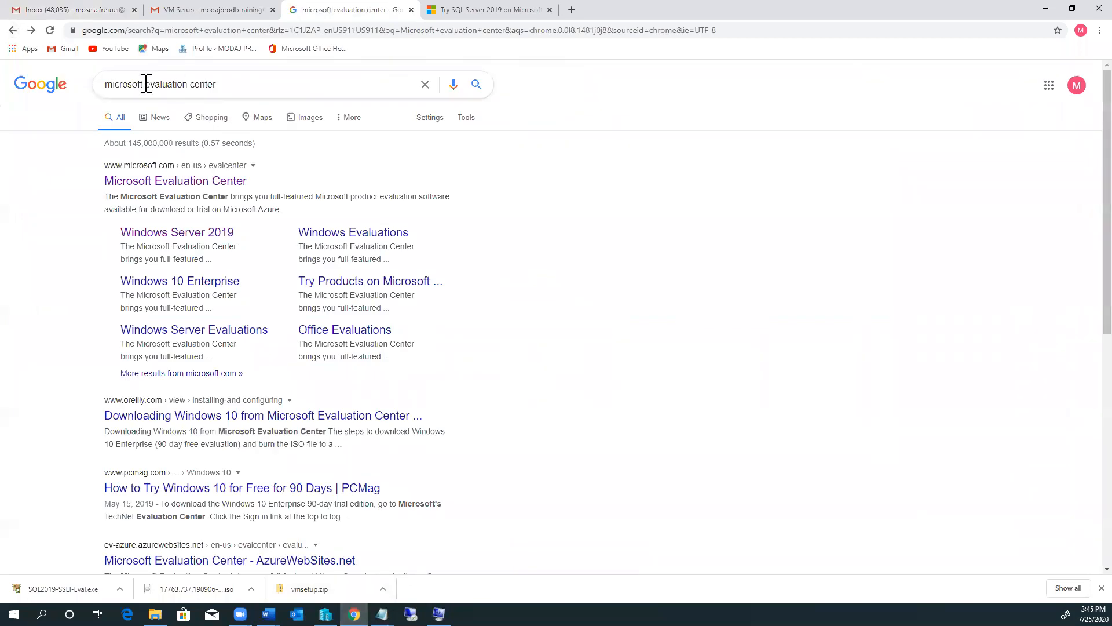
click(476, 86)
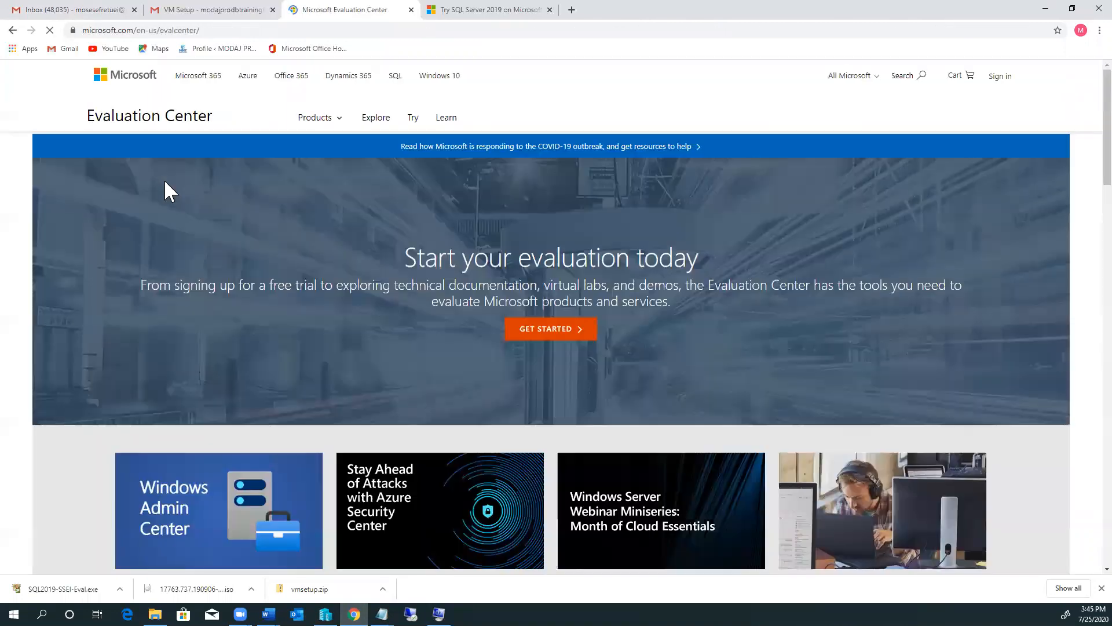
Step: Expand the Windows Server evaluations and open the Windows Server 2019 evaluation page
scroll(443, 462, down, 7)
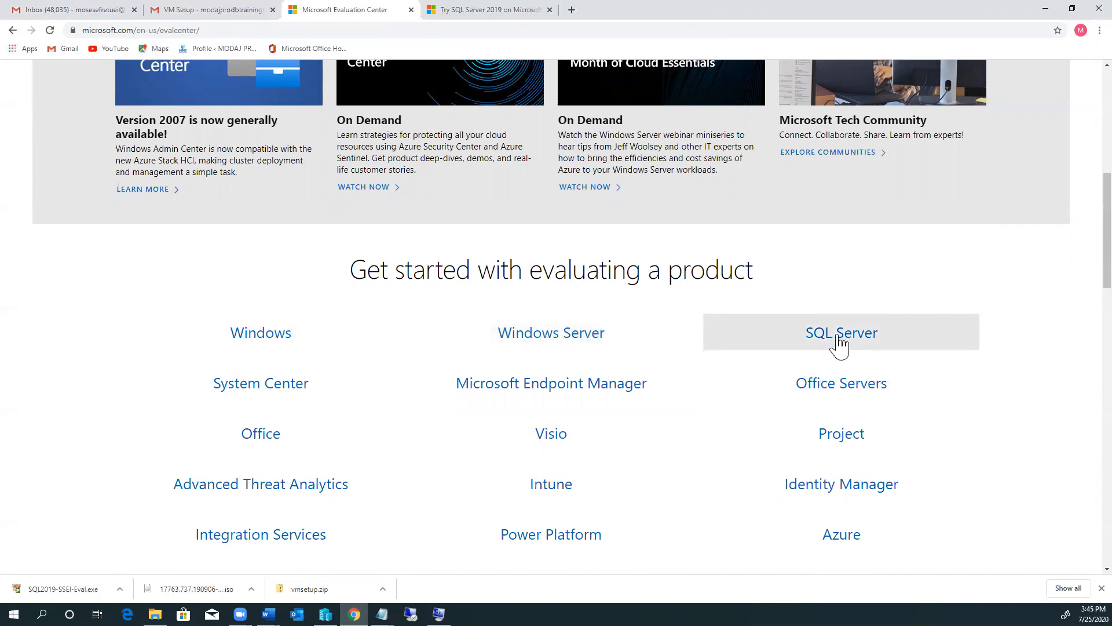
click(553, 342)
scroll(483, 389, down, 3)
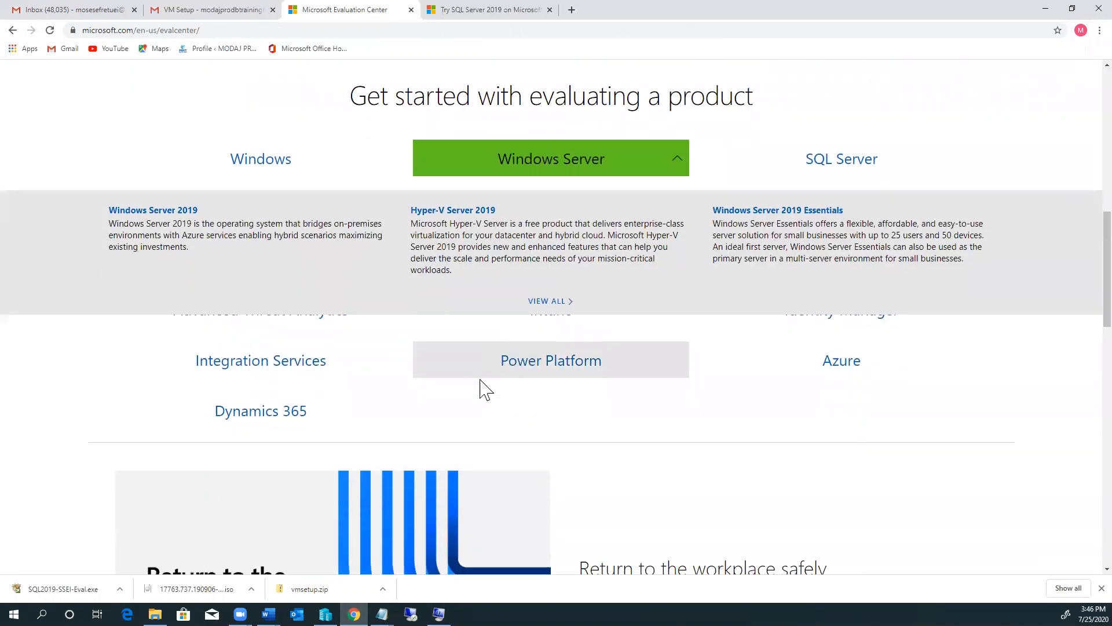
scroll(342, 447, down, 5)
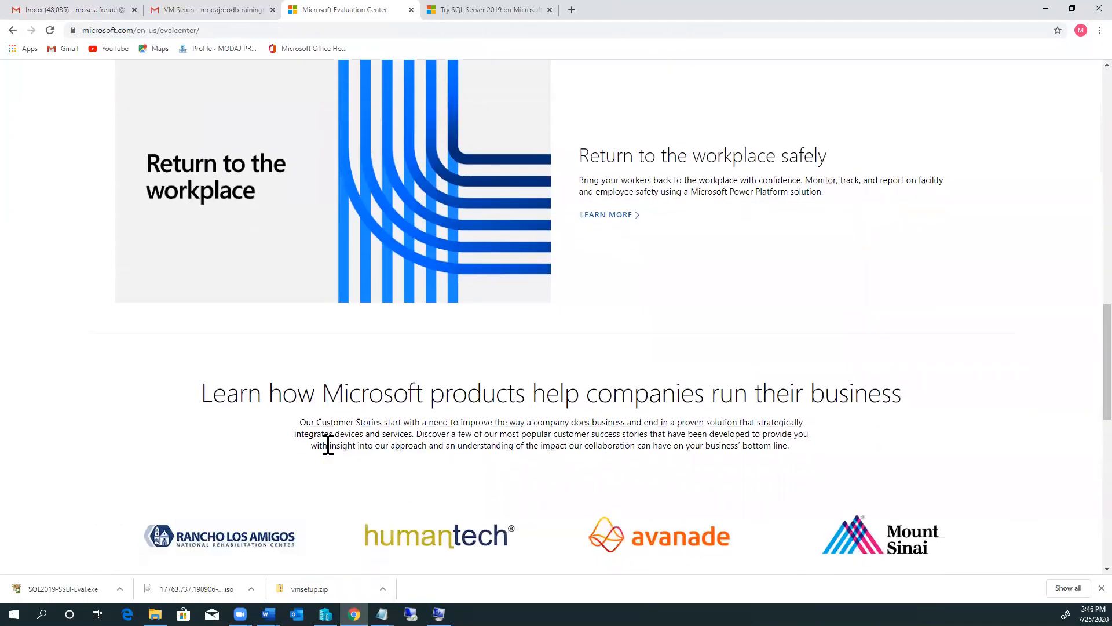
scroll(330, 447, up, 9)
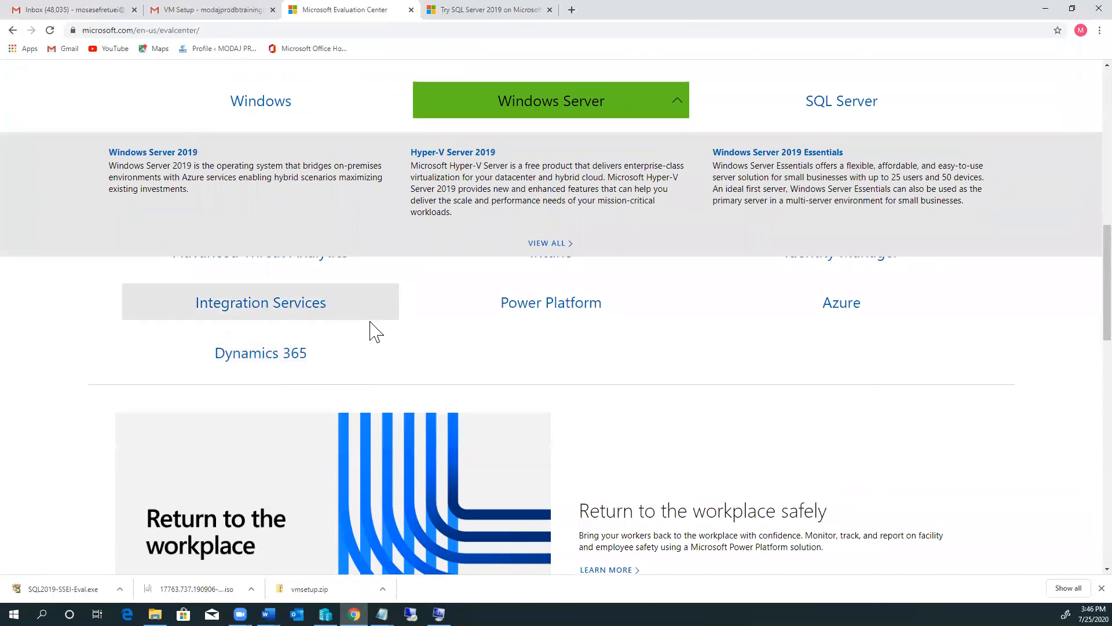
scroll(376, 331, up, 1)
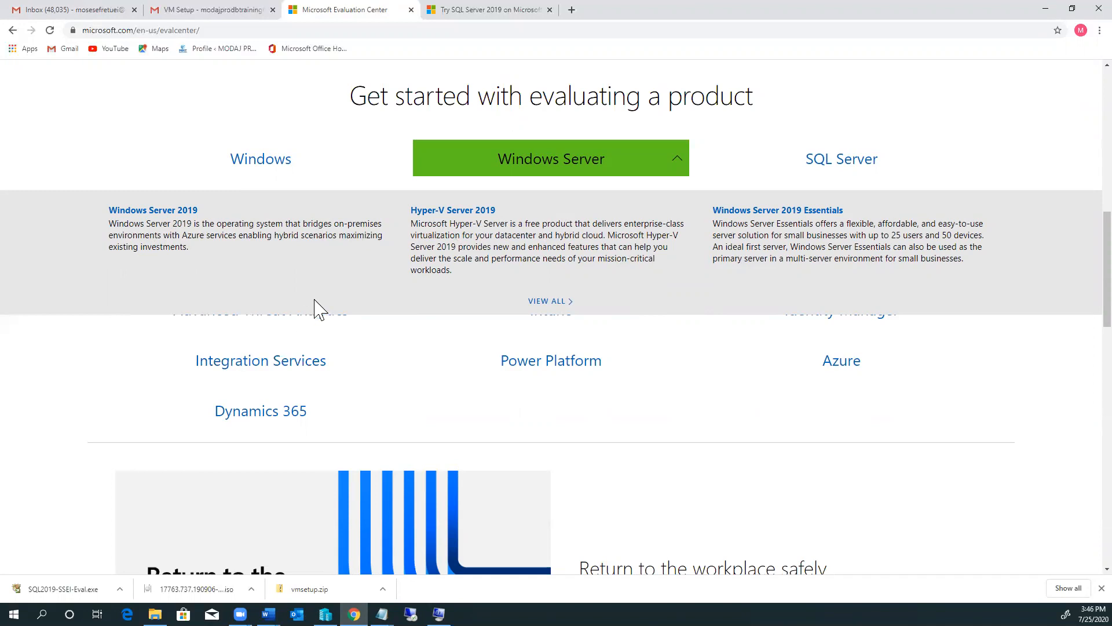
click(140, 212)
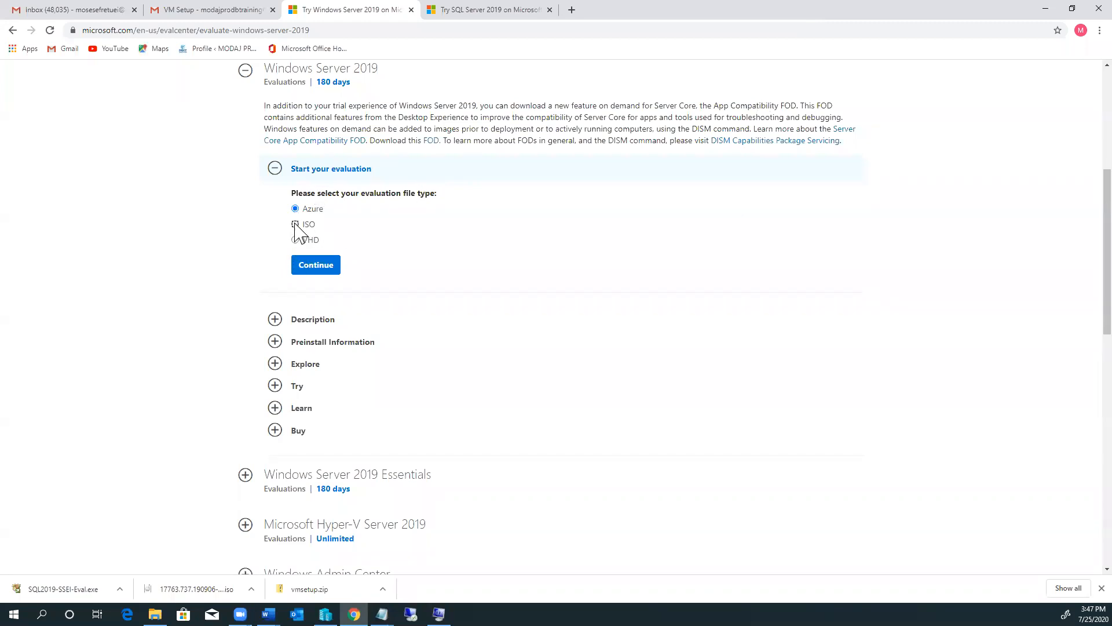
Step: Choose ISO as the Windows Server 2019 evaluation file type and continue to the registration form
click(294, 223)
click(316, 265)
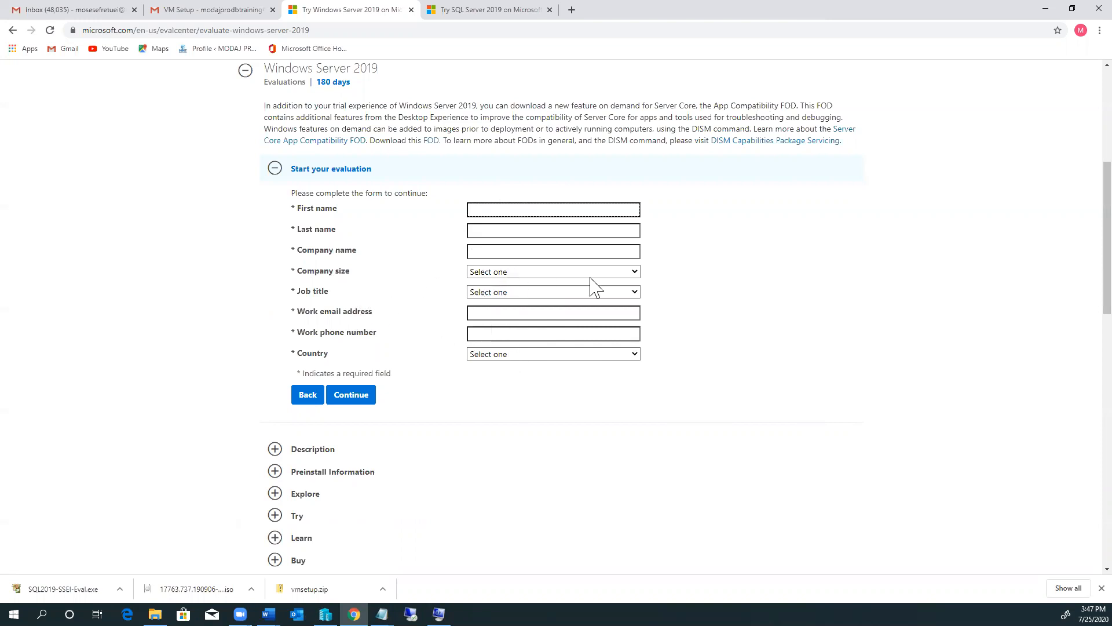
click(635, 273)
click(635, 285)
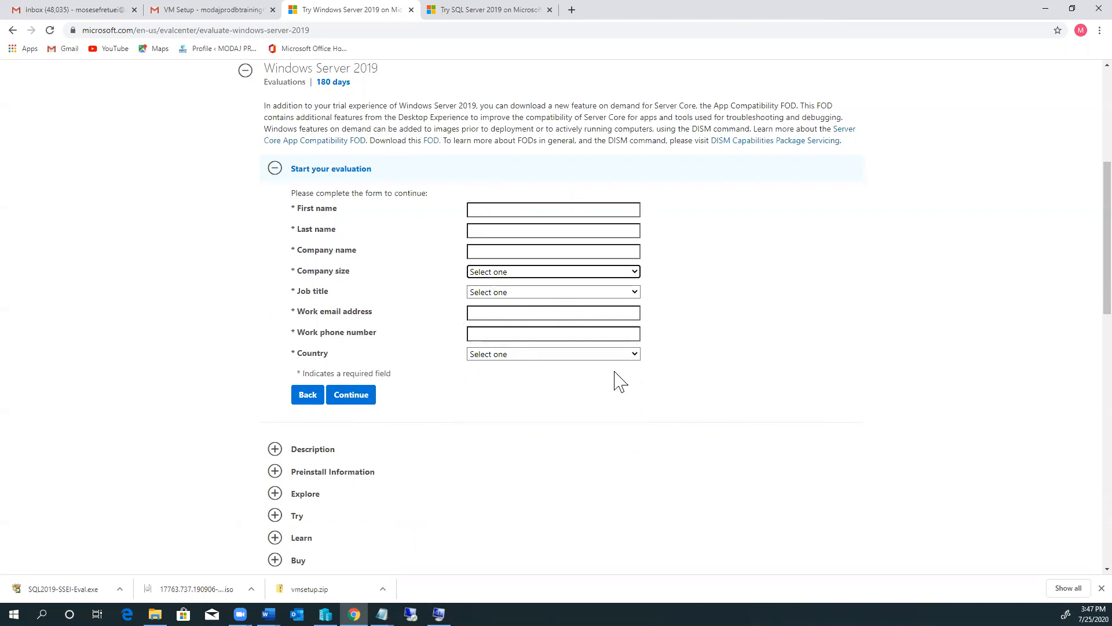
scroll(179, 149, up, 5)
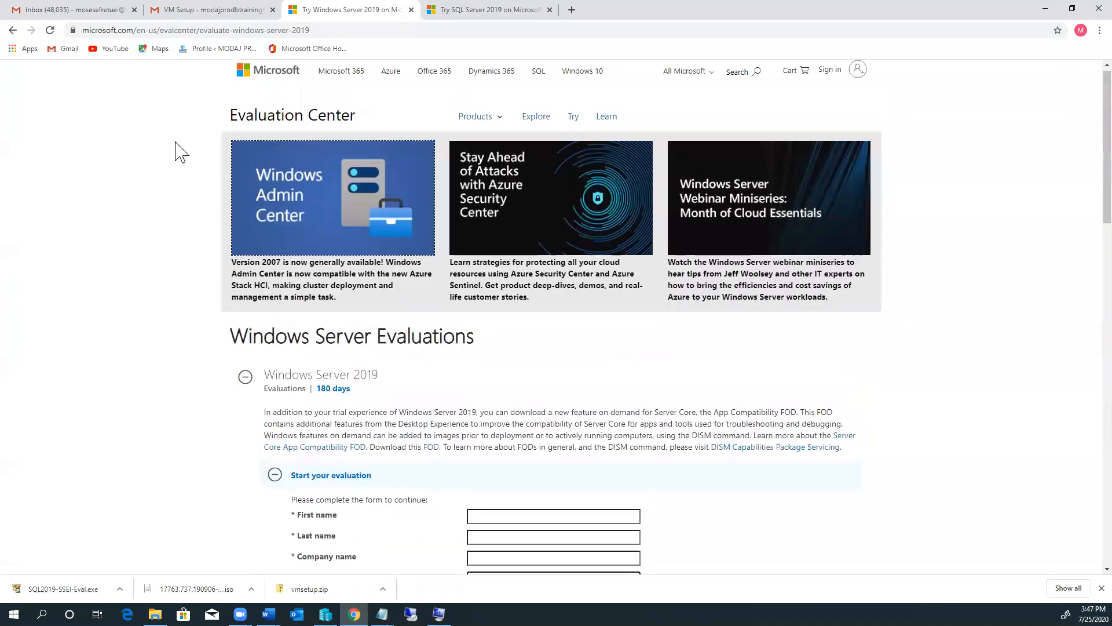
Step: Return to the Evaluation Center main page and open the SQL Server 2019 evaluation
click(13, 30)
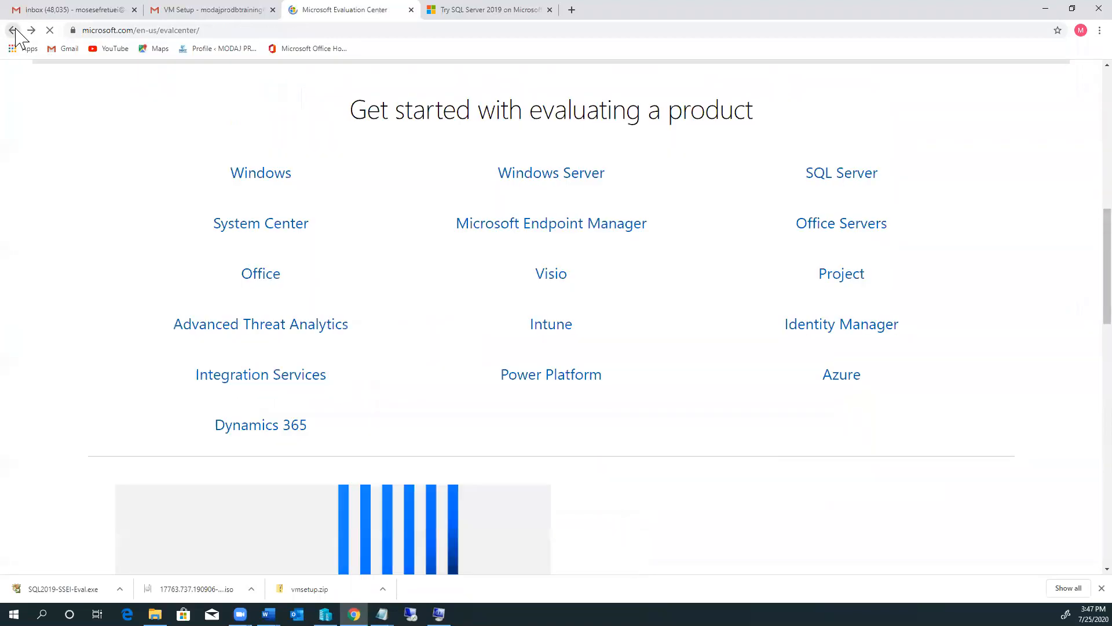
scroll(641, 229, up, 10)
scroll(1018, 367, down, 3)
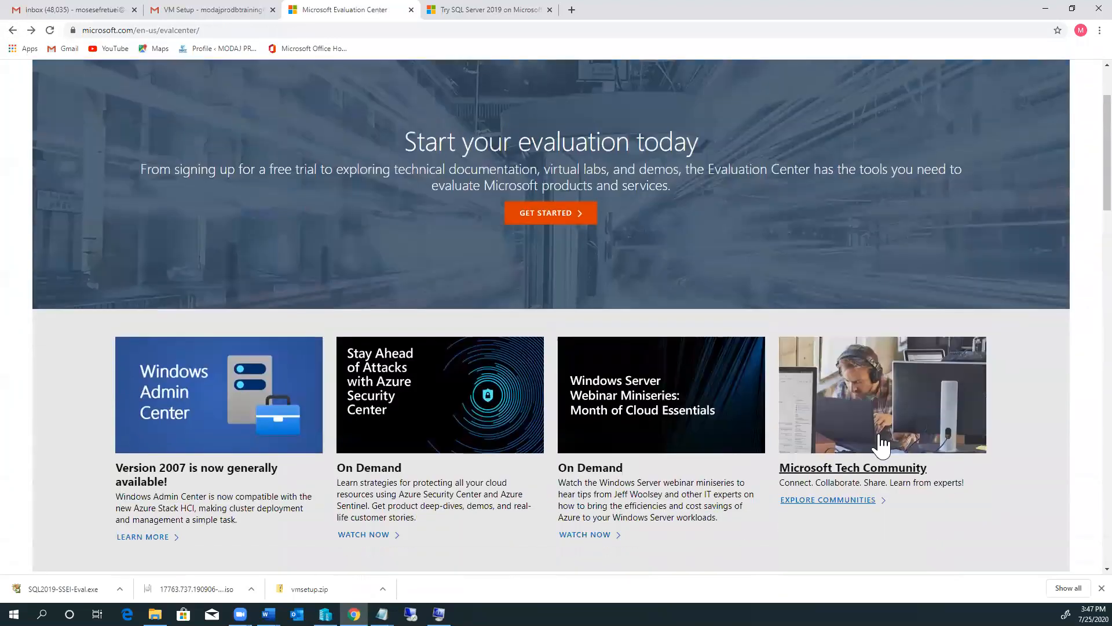
click(874, 520)
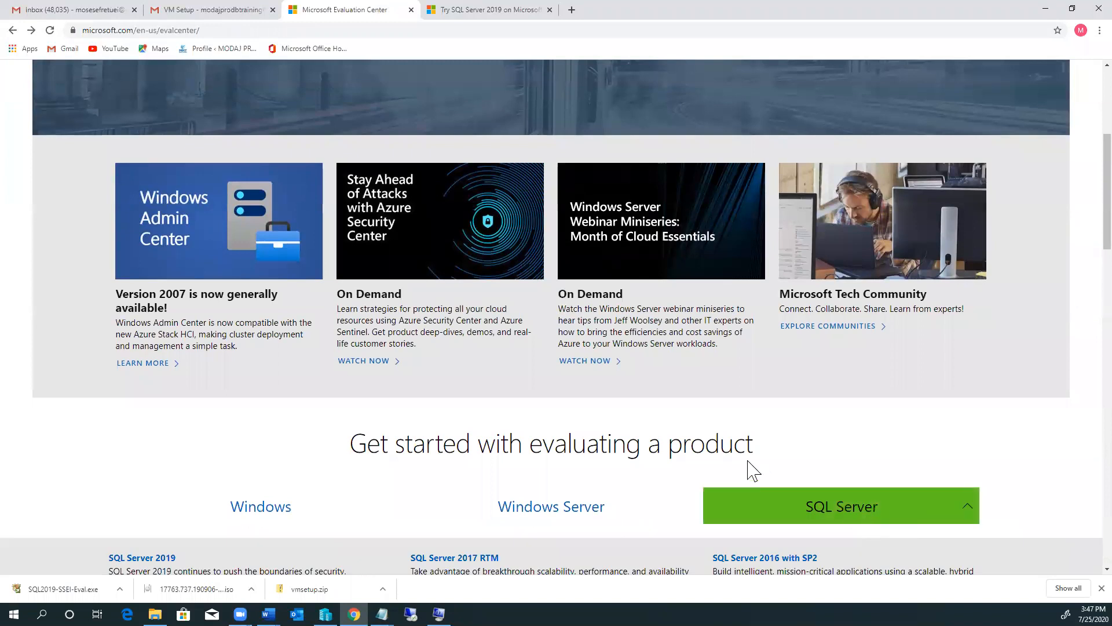
scroll(638, 452, down, 4)
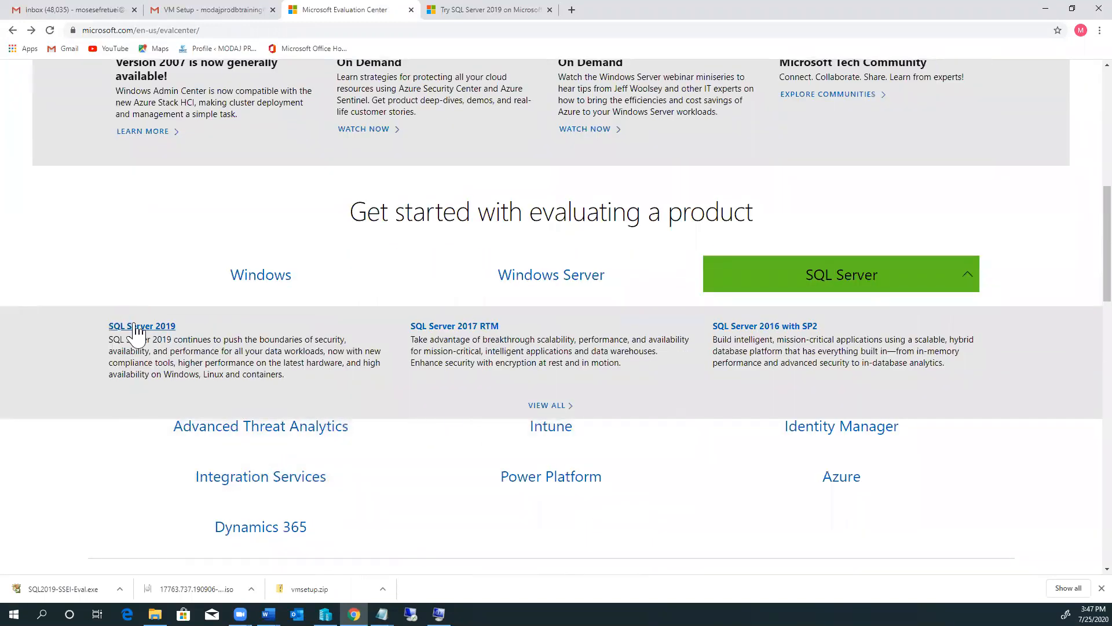
click(174, 330)
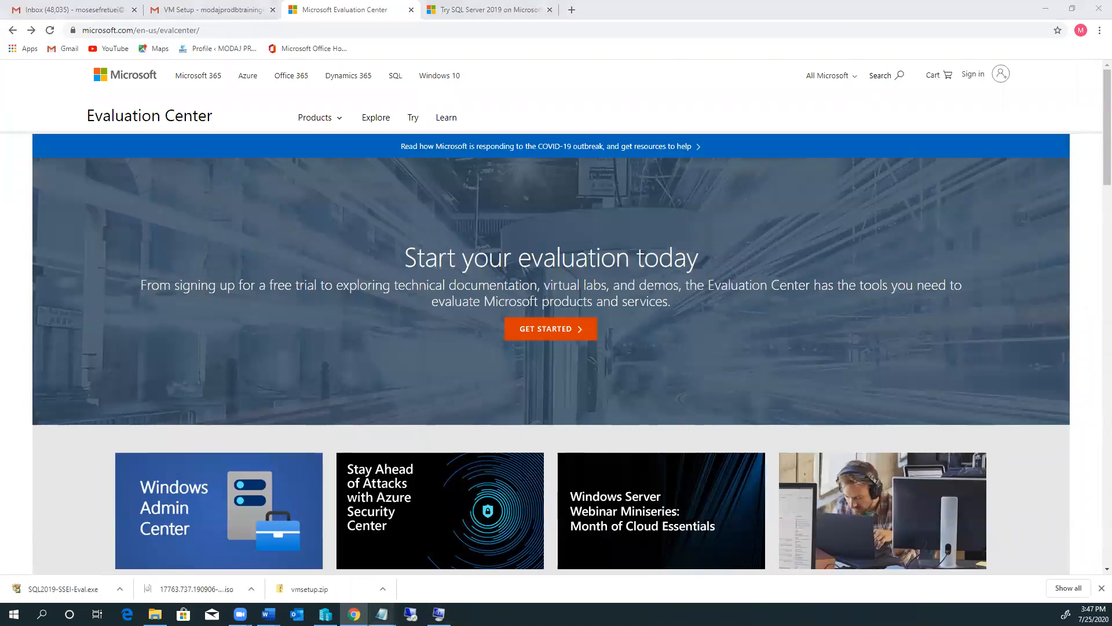
Step: Check the virtual network line of the Notepad agenda, then return to the Evaluation Center page
mouse_move(382, 614)
click(427, 586)
click(433, 324)
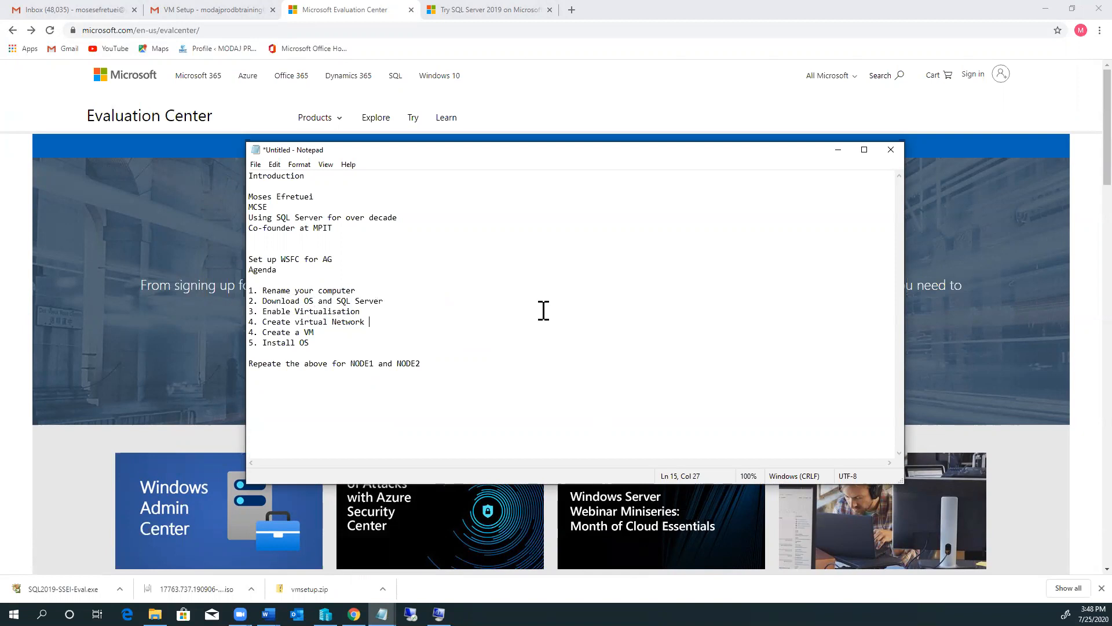
click(592, 114)
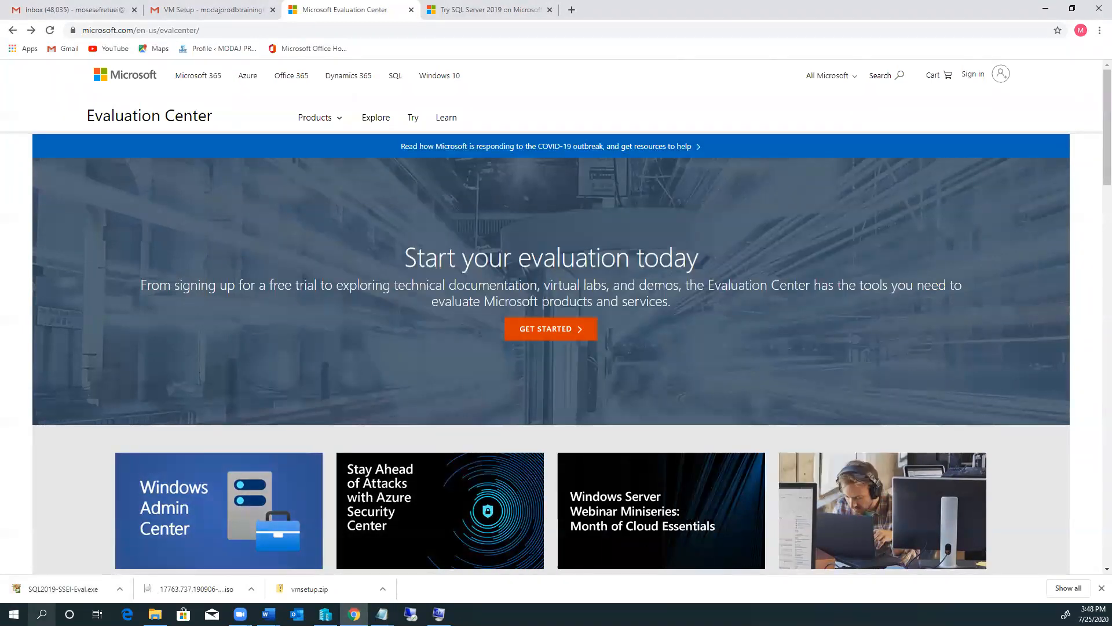
click(42, 614)
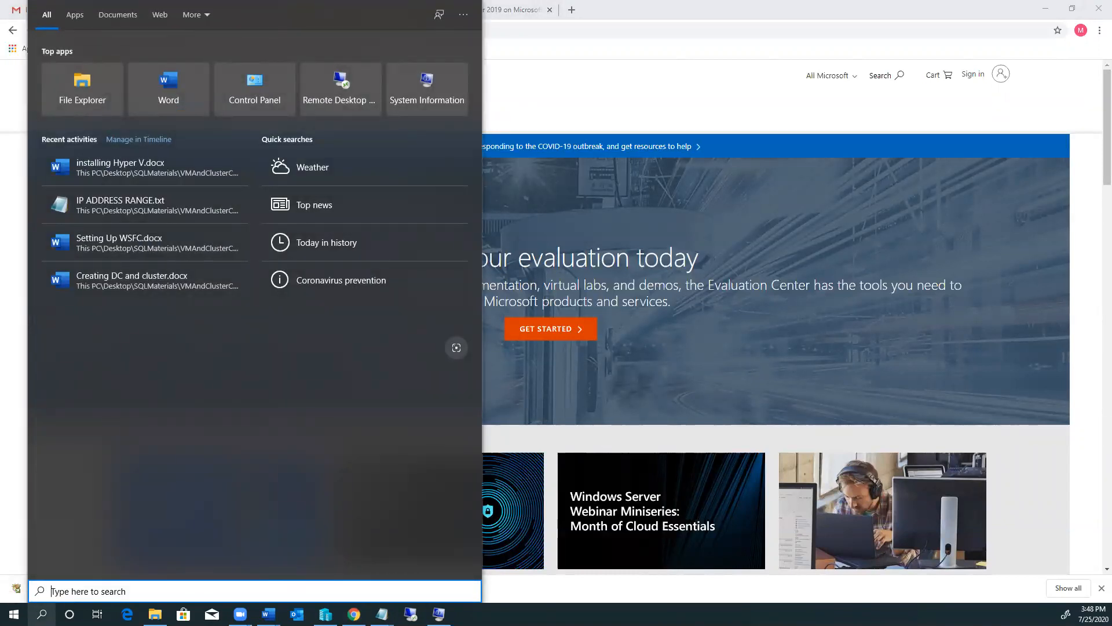
Step: Open 'Turn Windows features on or off' and confirm Hyper-V Management Tools and Platform are enabled, changing nothing
text(turn )
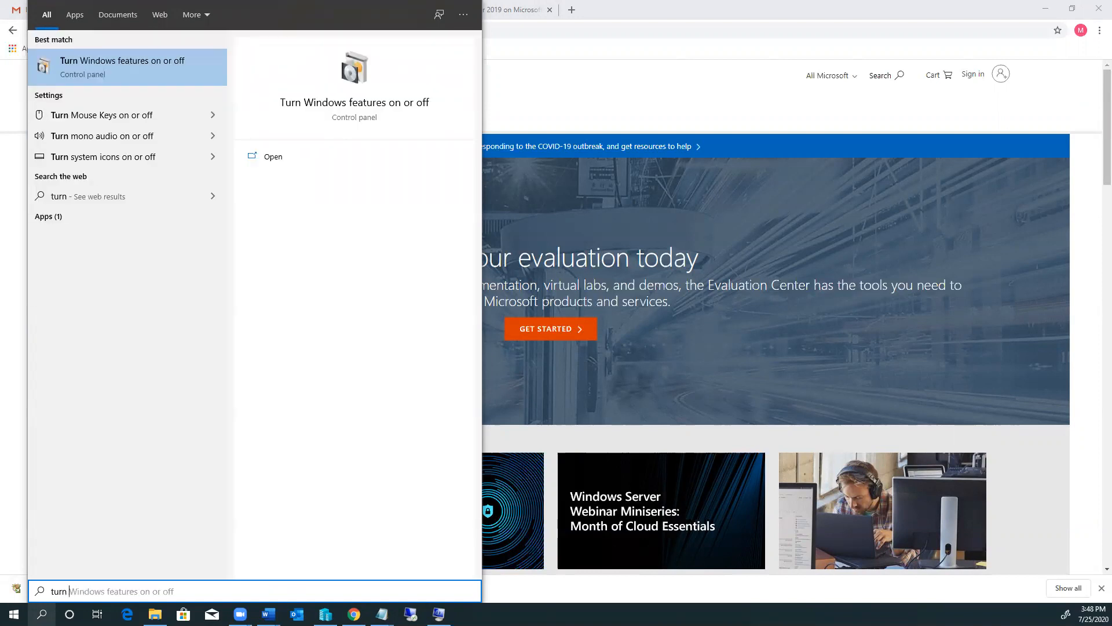
text(w)
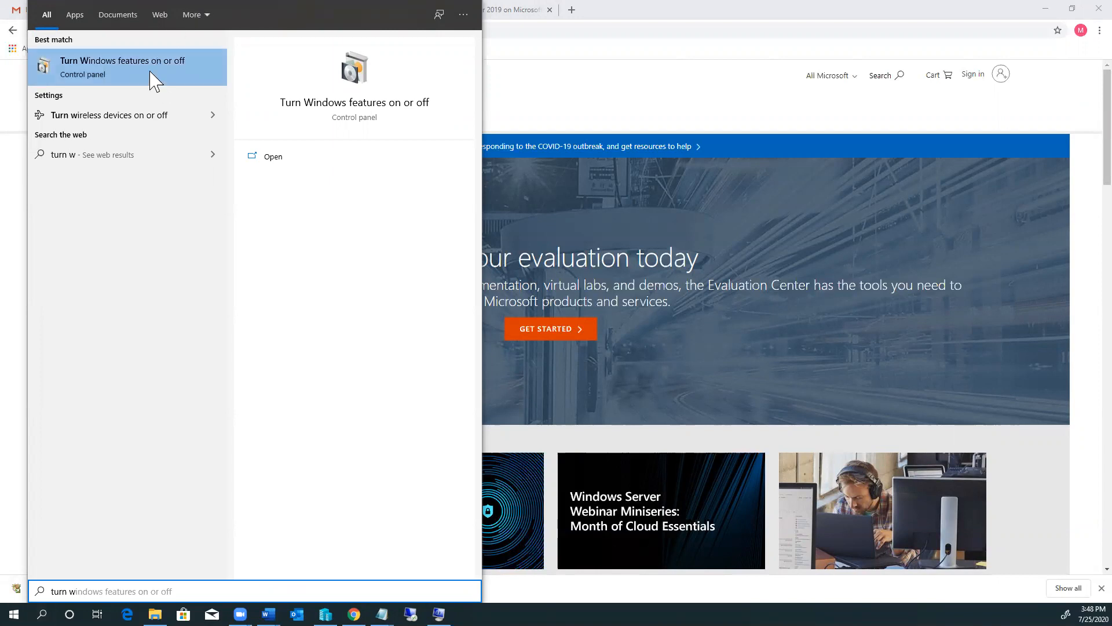
click(86, 72)
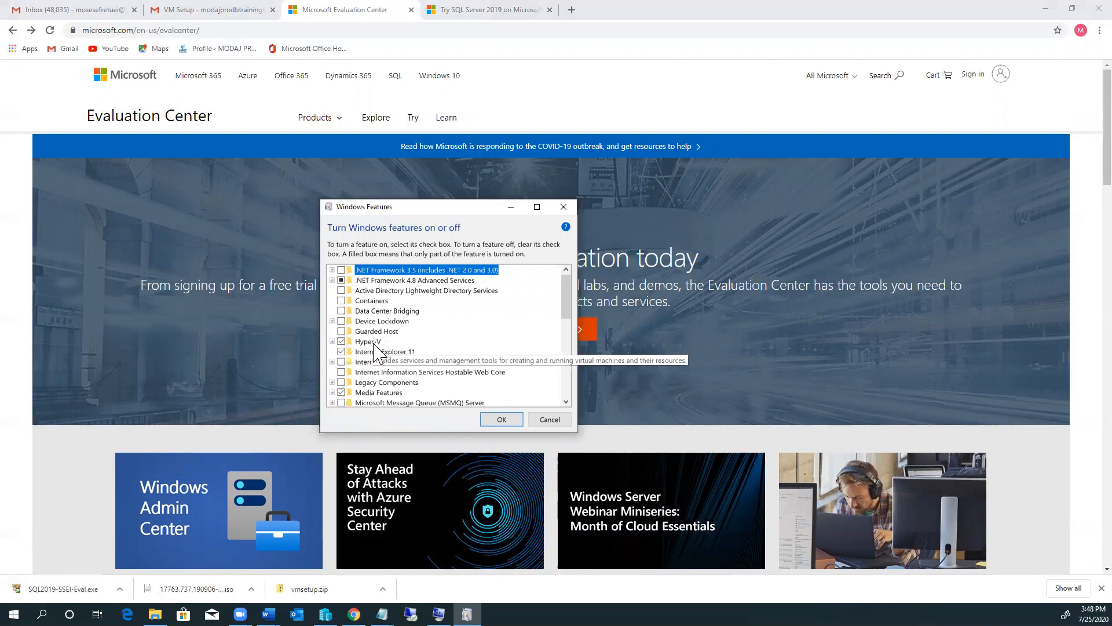
click(332, 341)
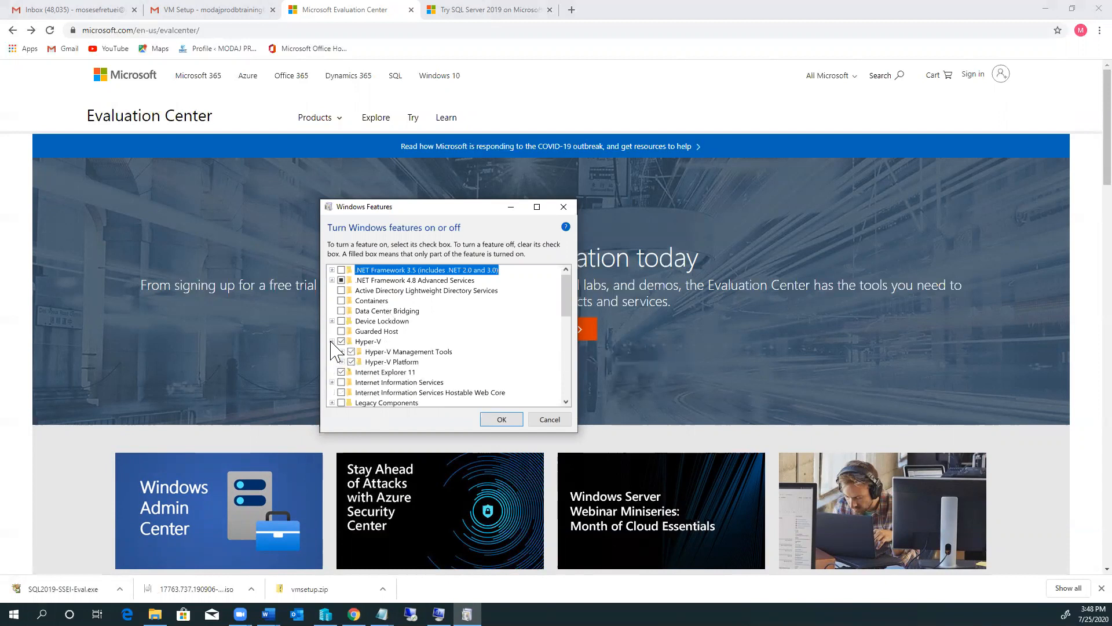
click(343, 352)
click(343, 382)
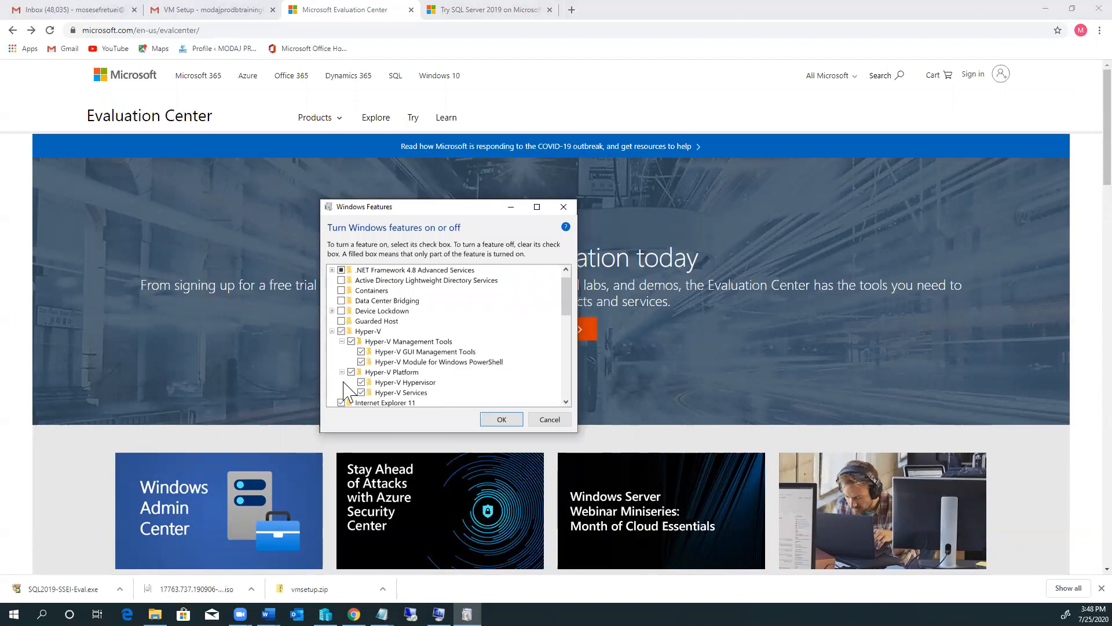
click(342, 372)
click(342, 342)
click(332, 330)
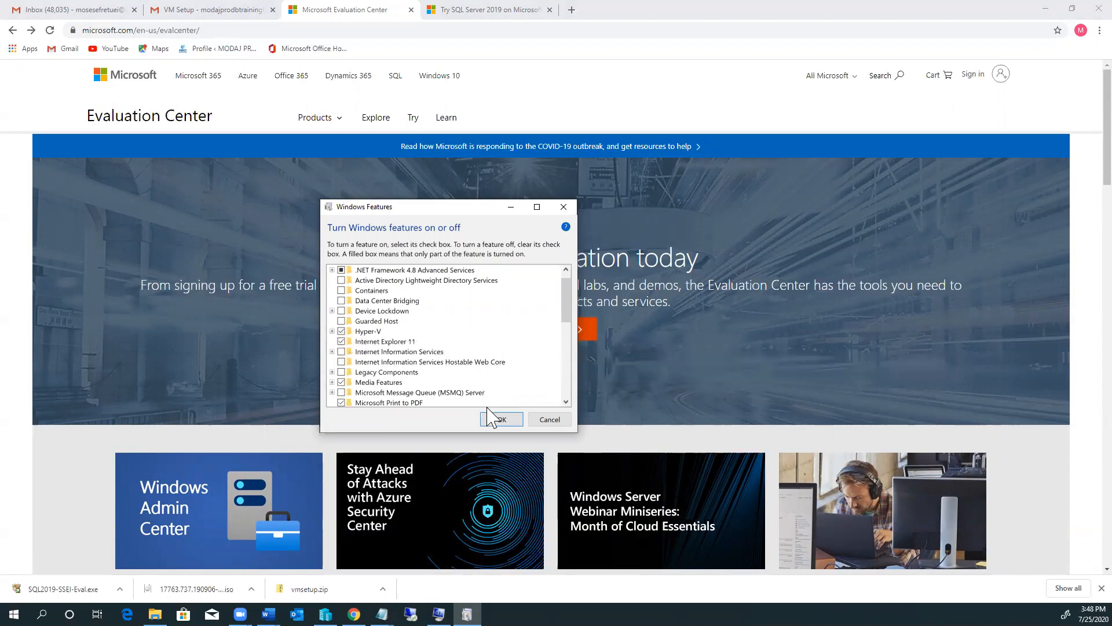
click(547, 419)
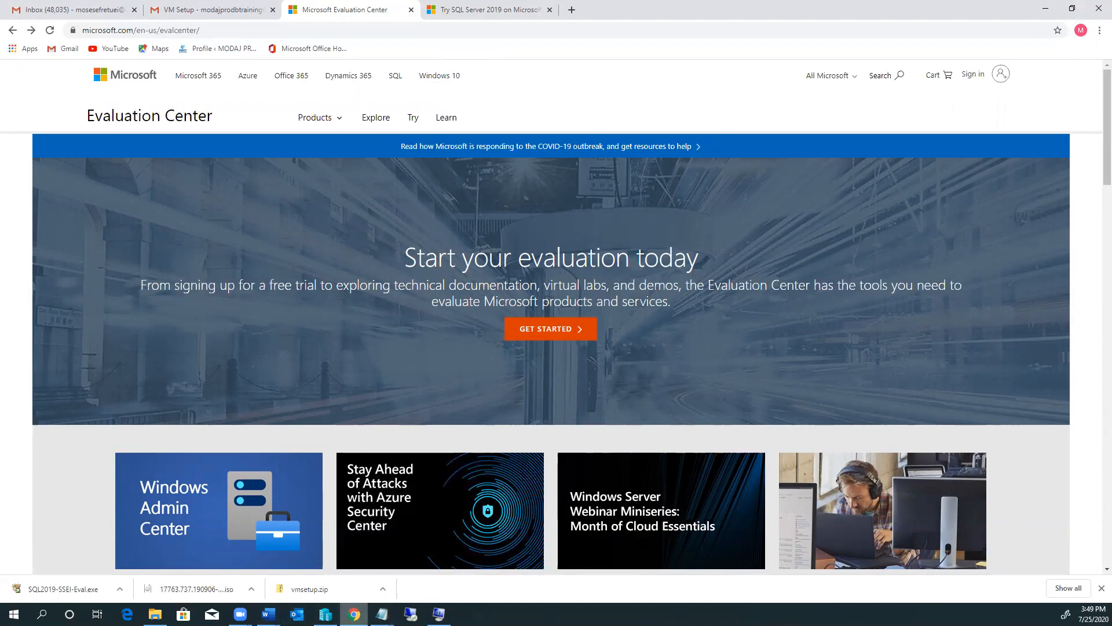
Step: Bring the Notepad agenda forward to review it, then bring up Windows search
click(412, 576)
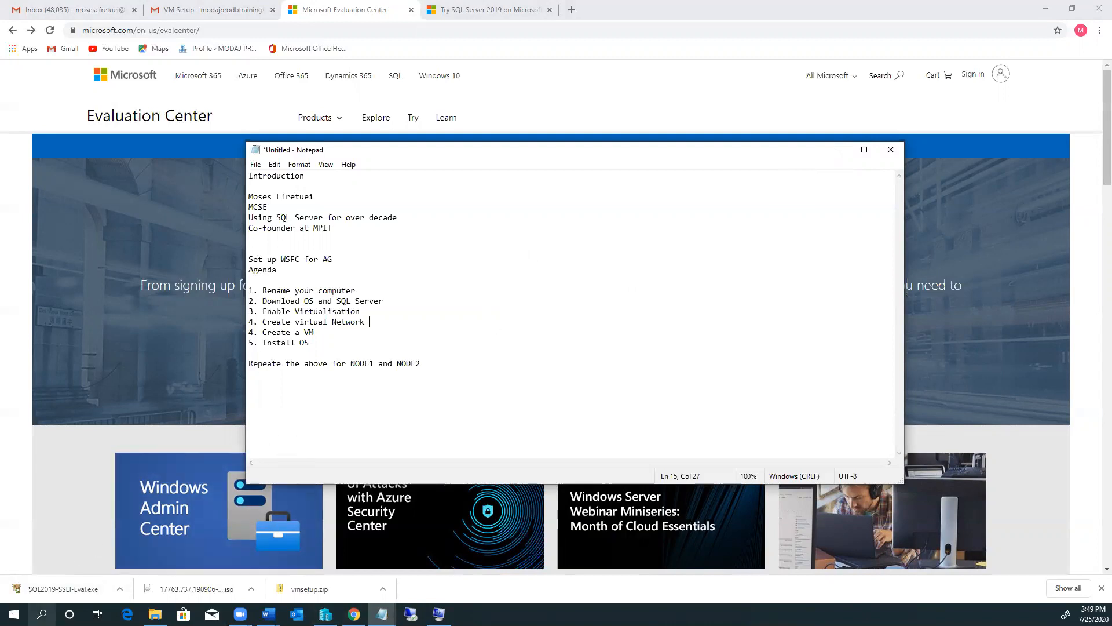
click(41, 614)
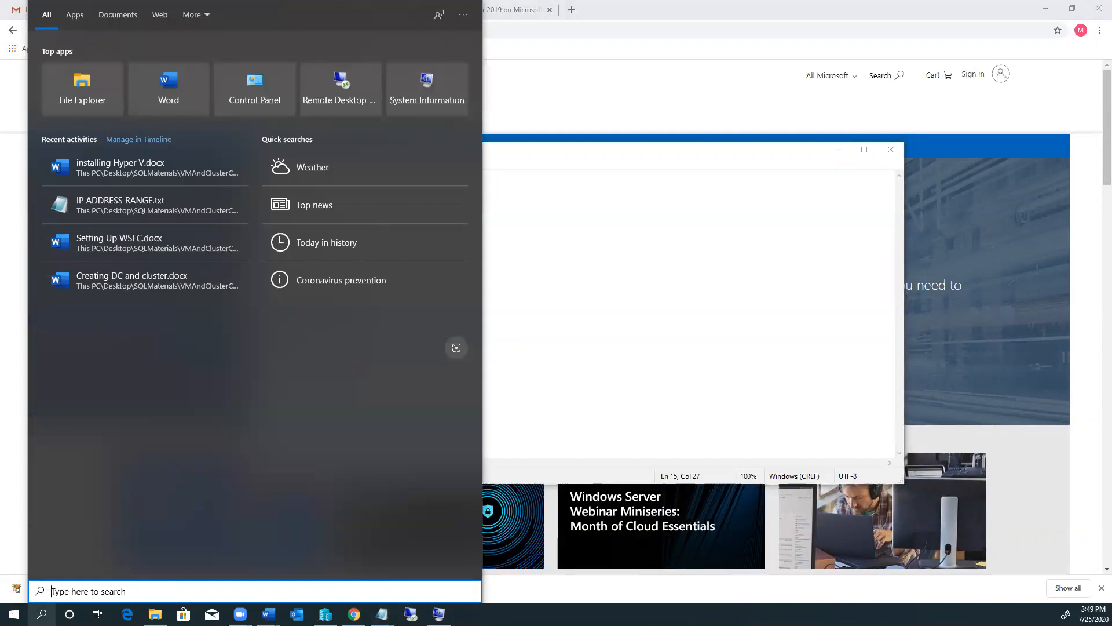
Step: Search 'hyp' and launch Hyper-V Manager, connected to host MPITTECH1
text(hyp)
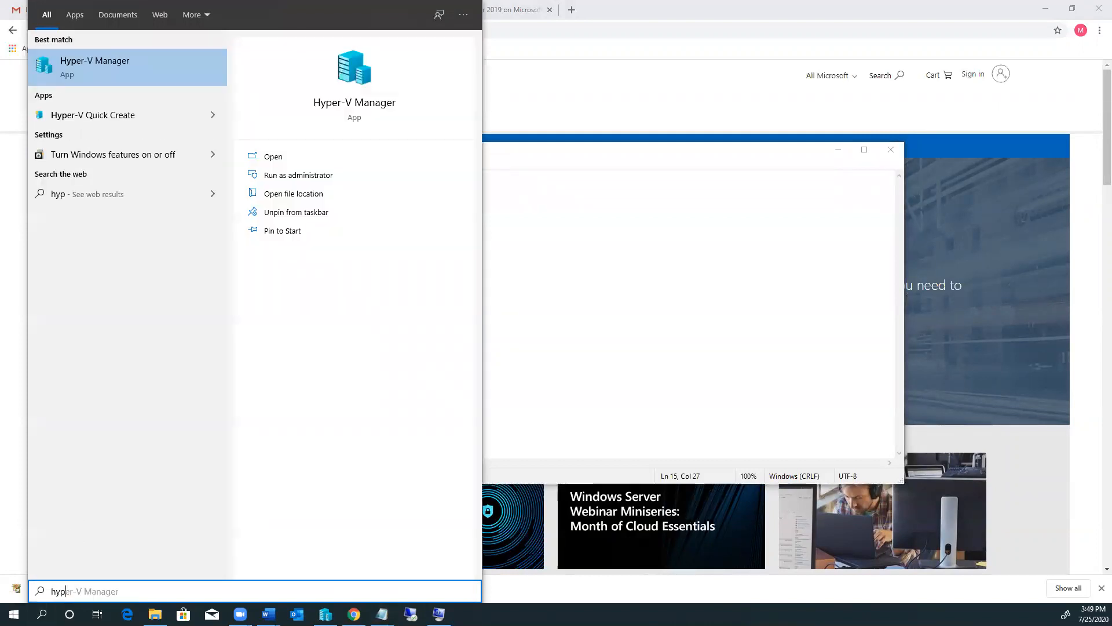
click(362, 86)
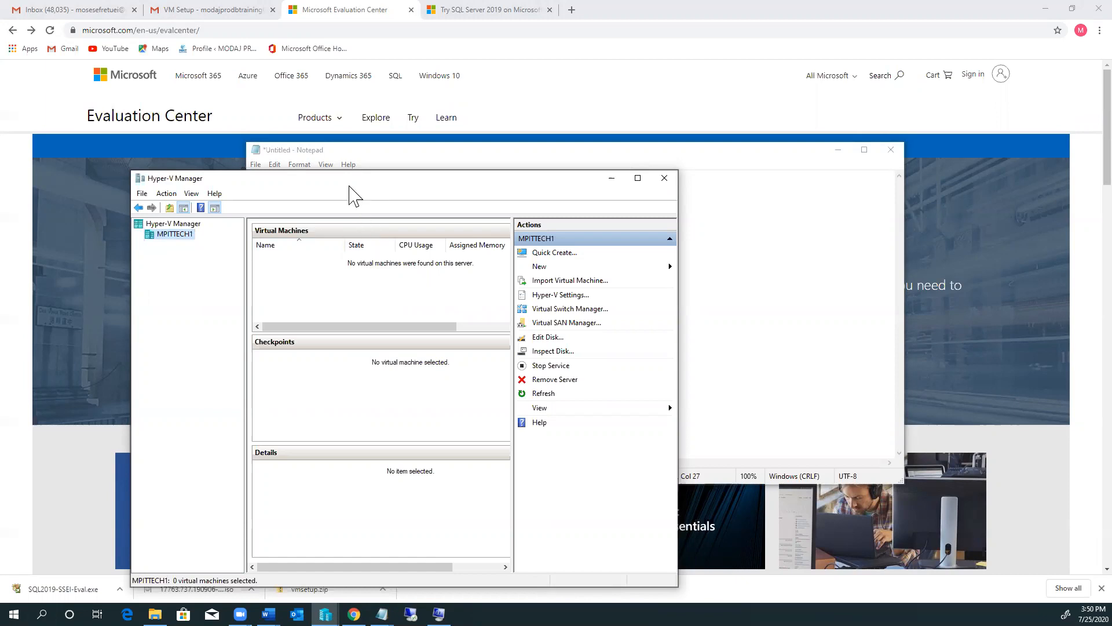
Step: Start a new virtual machine in the New Virtual Machine Wizard and name it DC
drag(350, 181, 357, 145)
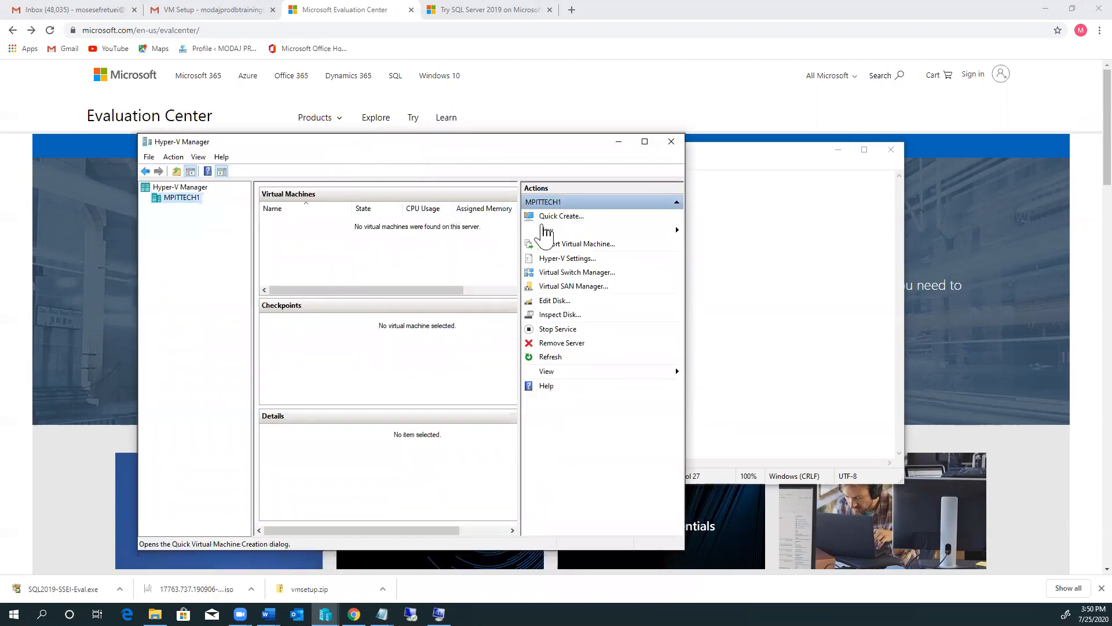
click(676, 232)
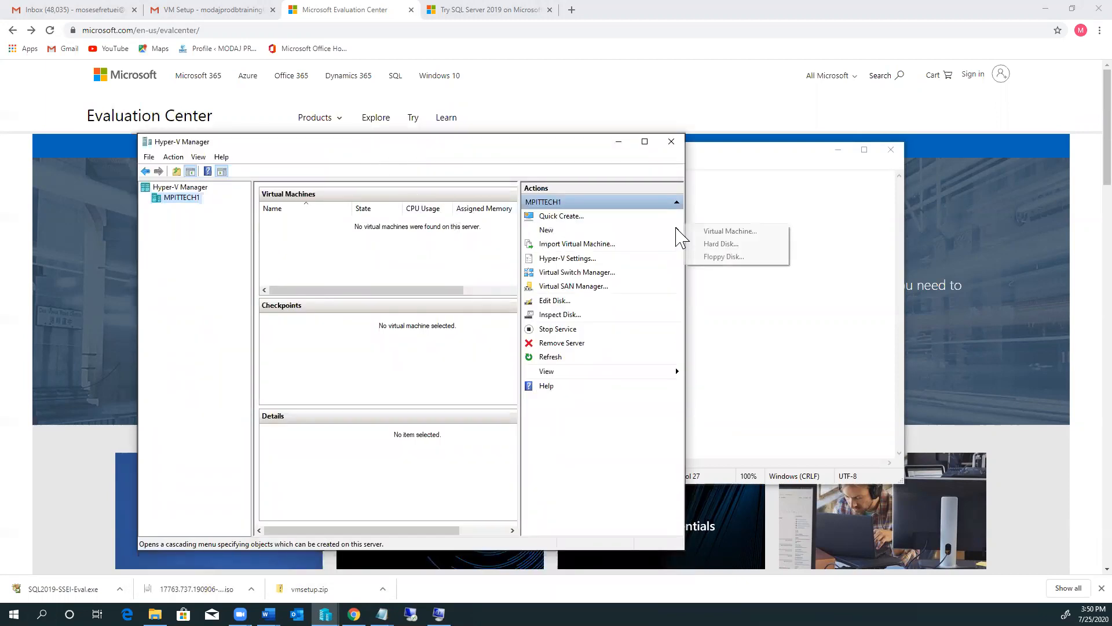
click(727, 231)
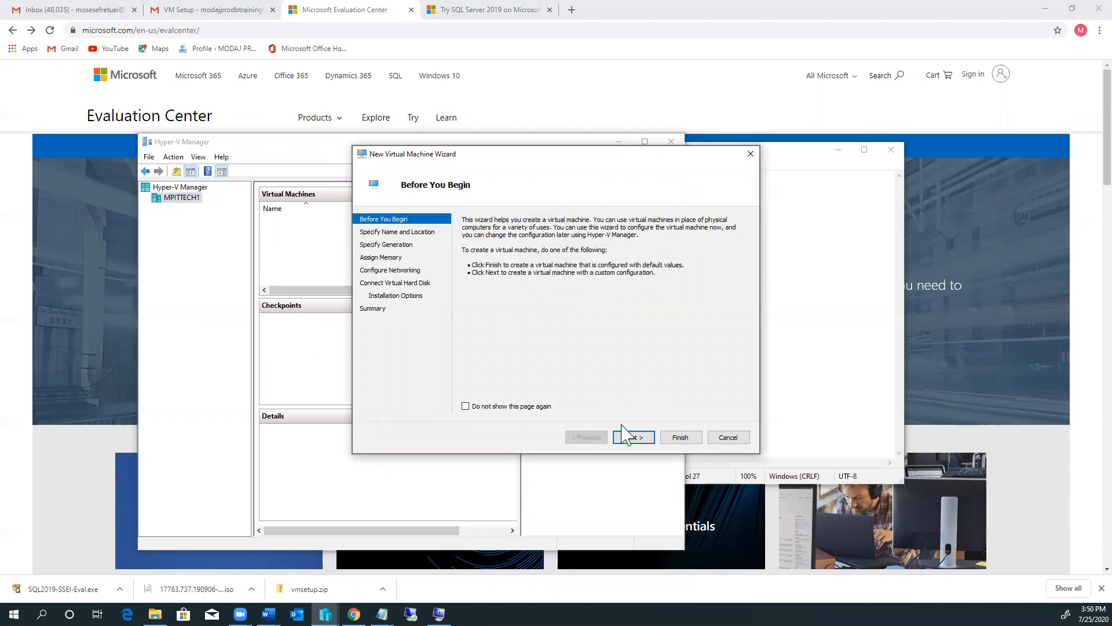
click(634, 439)
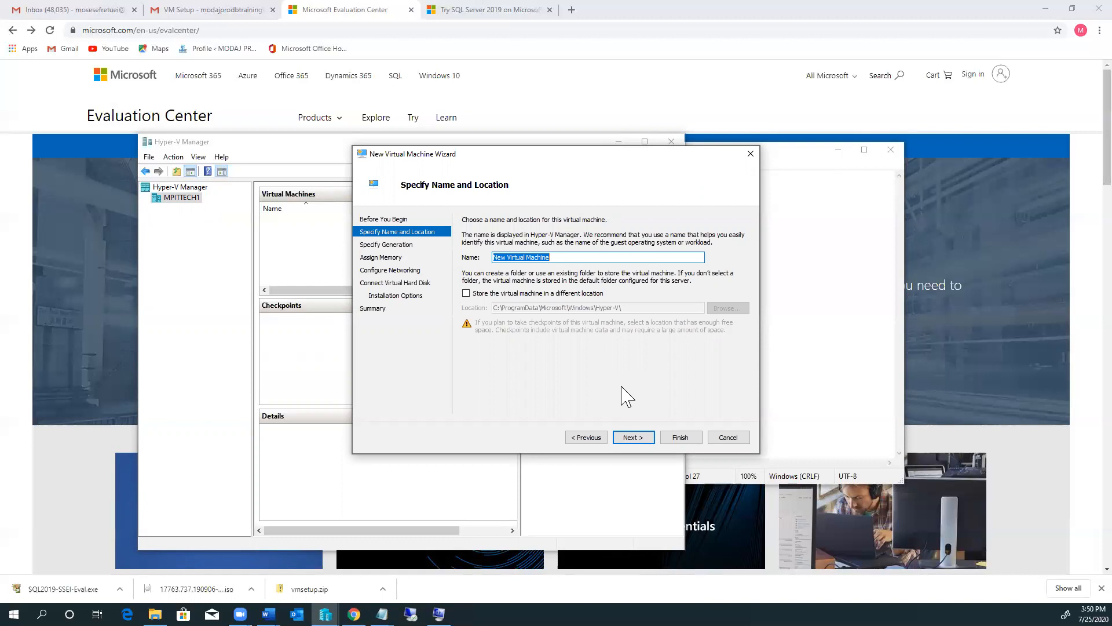
text(DC)
click(635, 438)
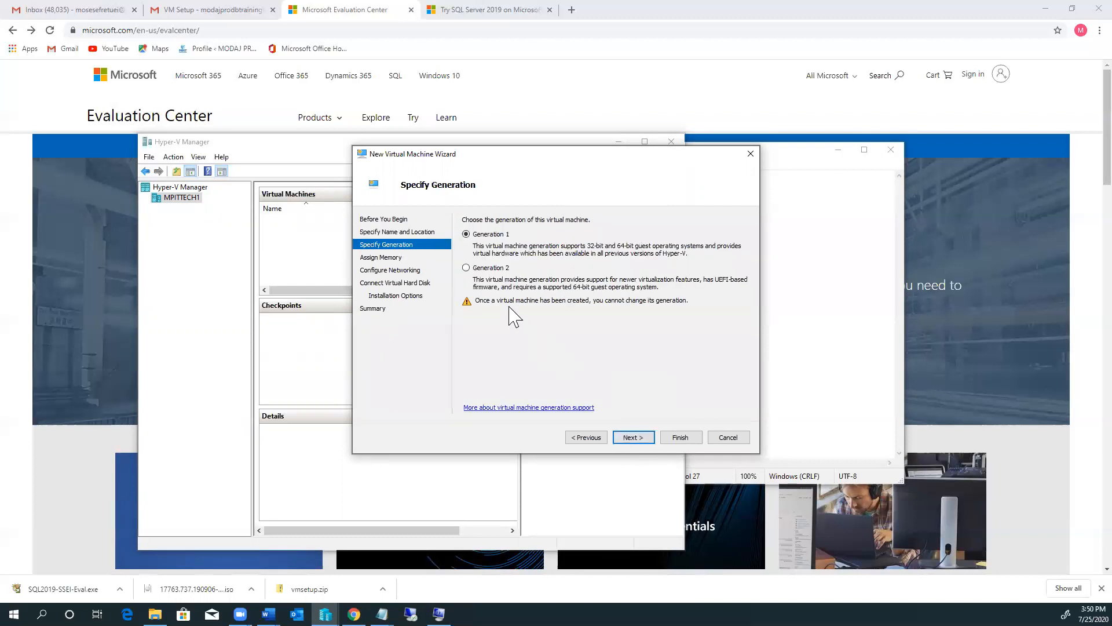
Step: Make DC a Generation 2 machine with 4096 MB startup memory
click(466, 268)
click(634, 441)
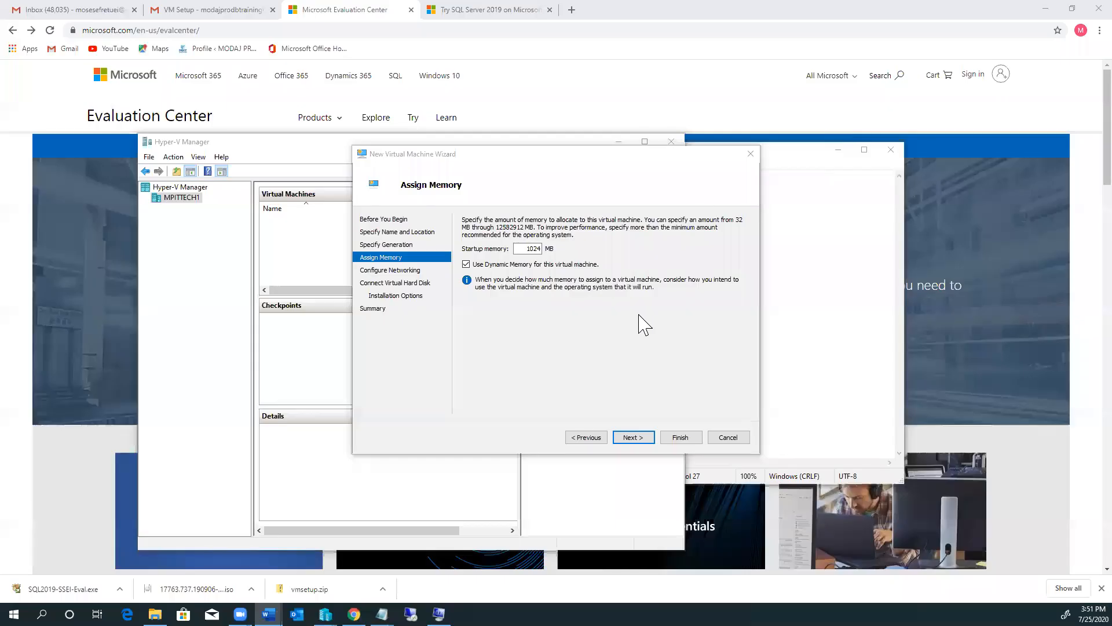
click(534, 249)
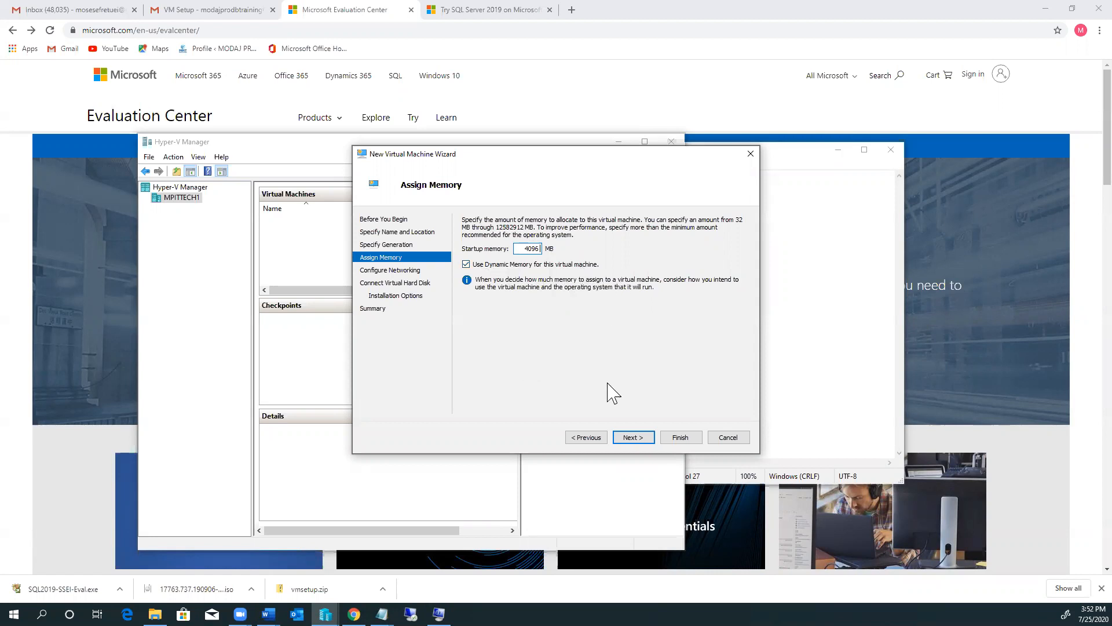
click(621, 439)
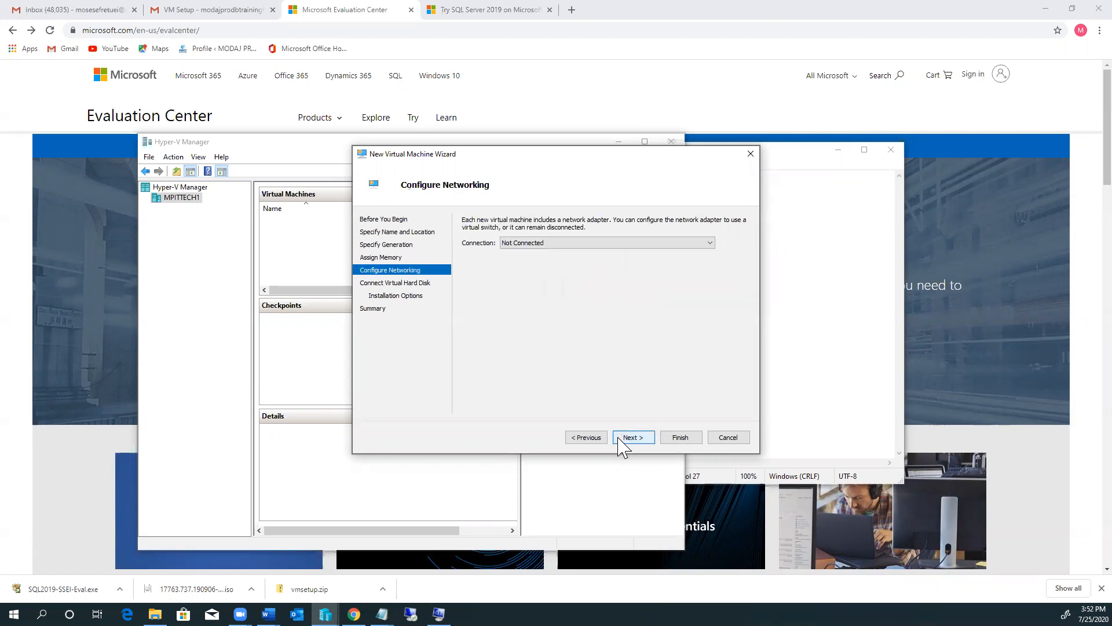
Step: Connect DC's network adapter to External network
click(710, 246)
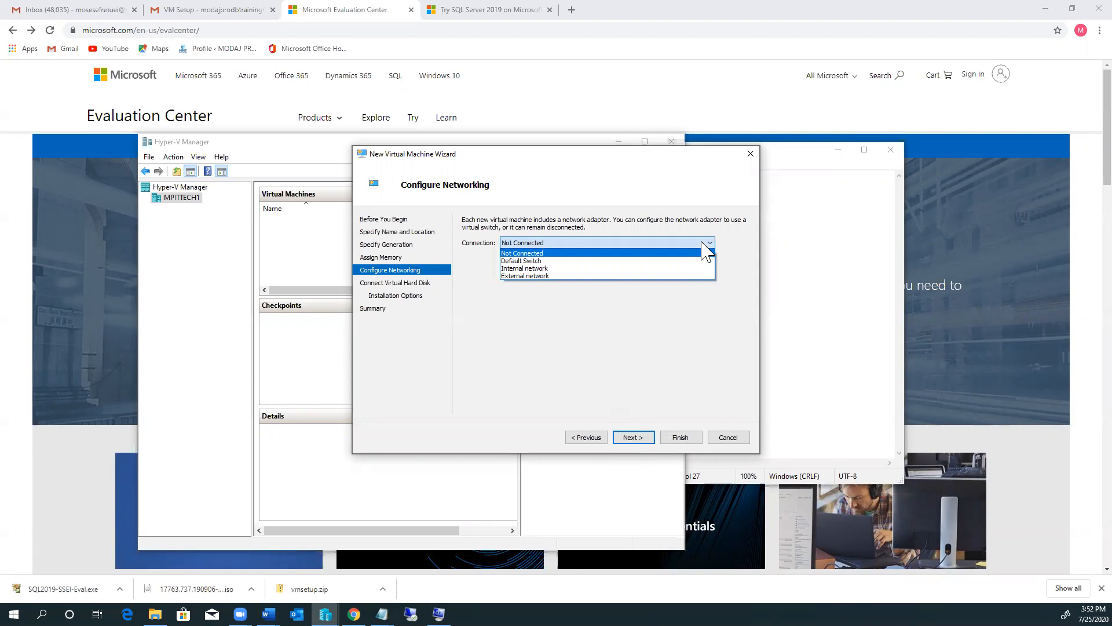
click(533, 277)
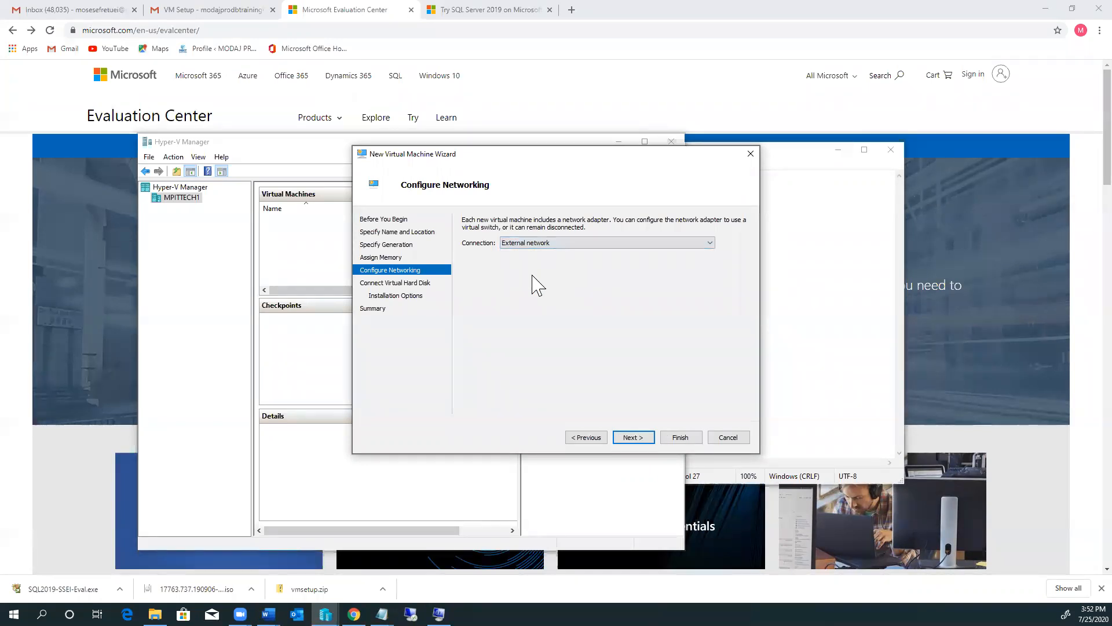
click(713, 245)
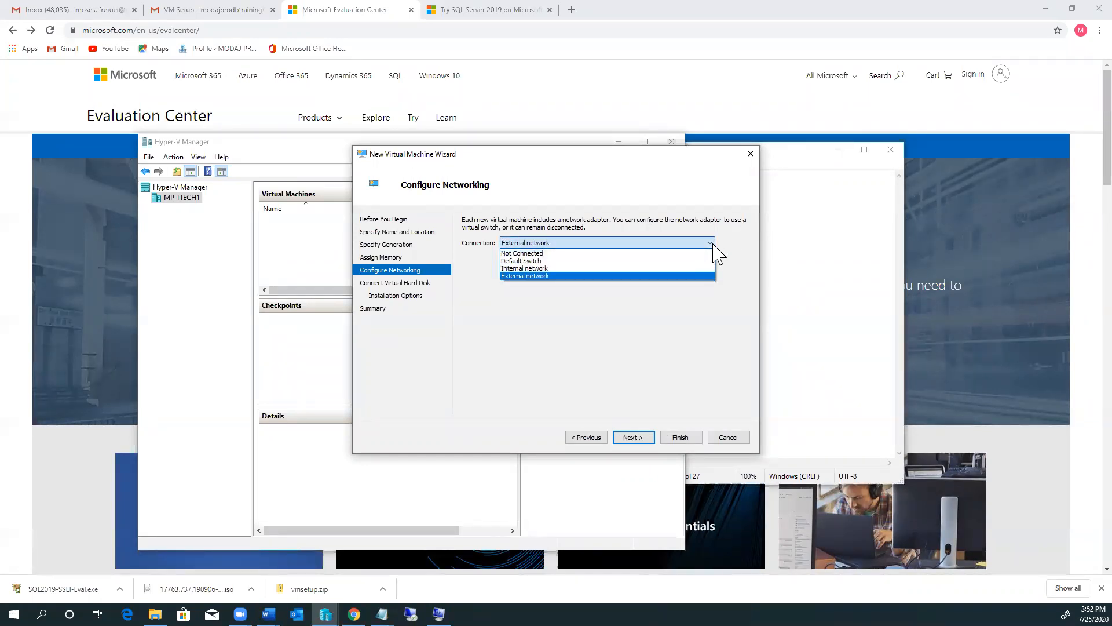
click(629, 321)
Step: Copy the DC virtual hard disk location path into the Notepad notes
click(630, 438)
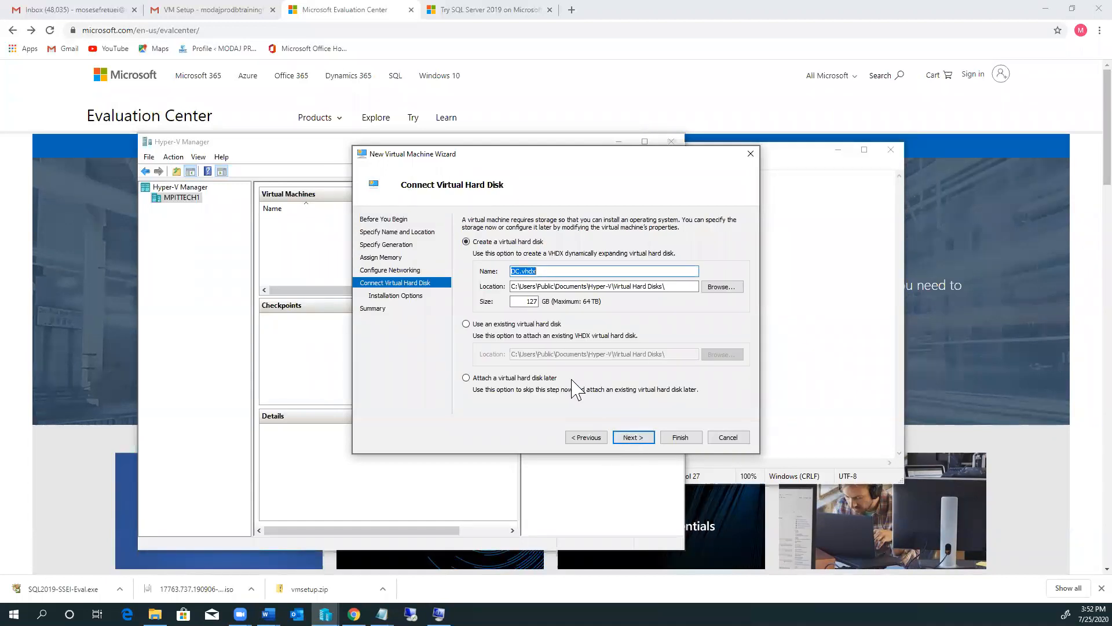
click(633, 438)
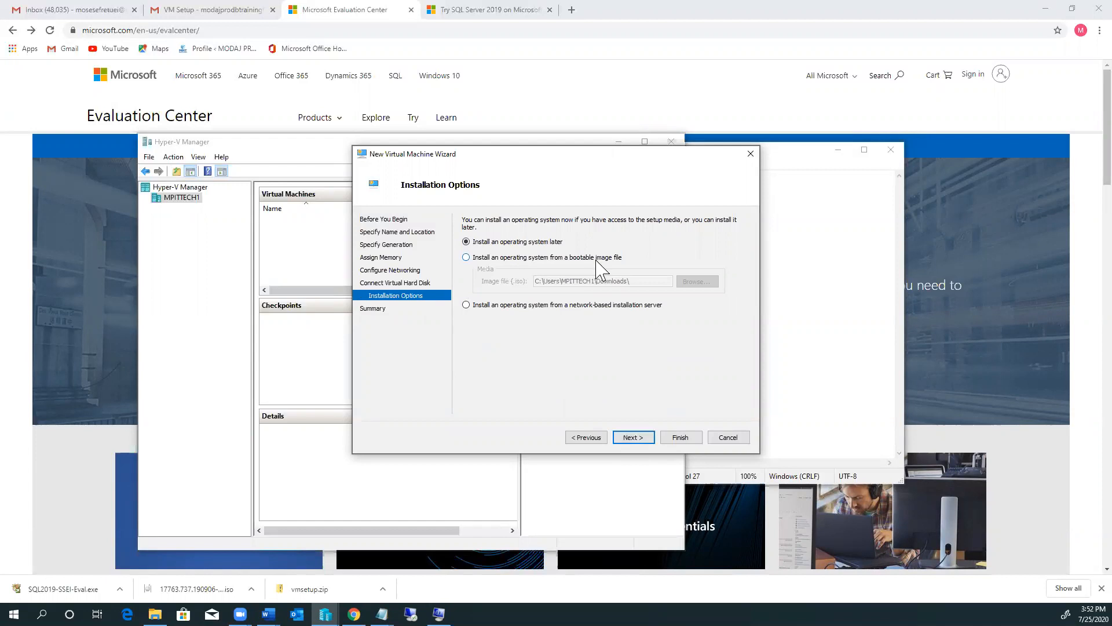
click(467, 258)
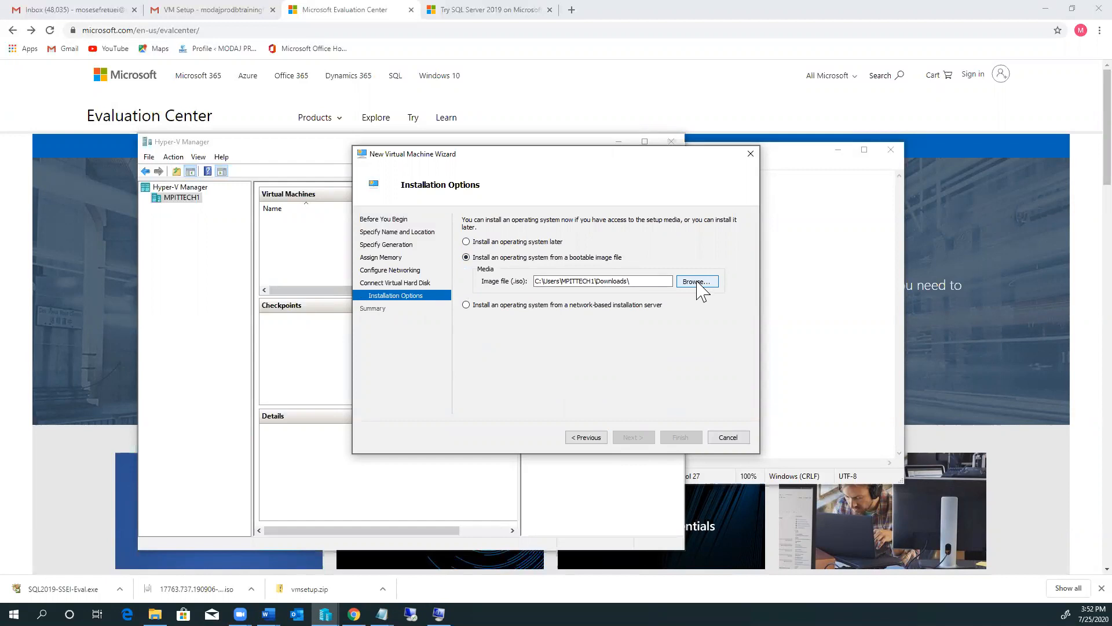
click(587, 438)
drag(678, 286, 516, 299)
key(ctrl+c)
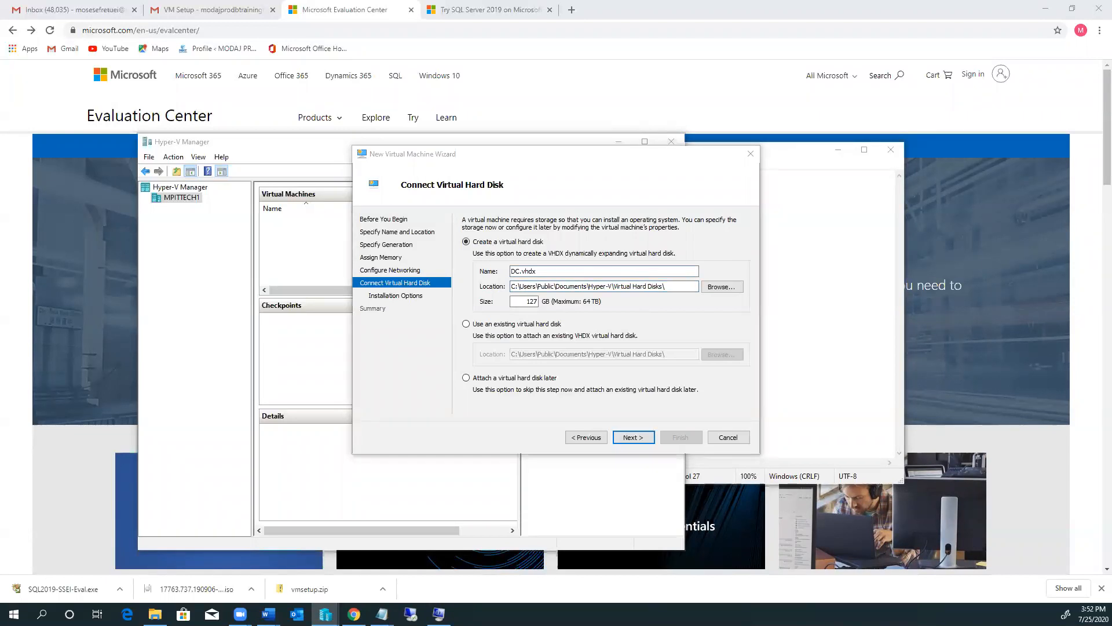
key(alt+Tab)
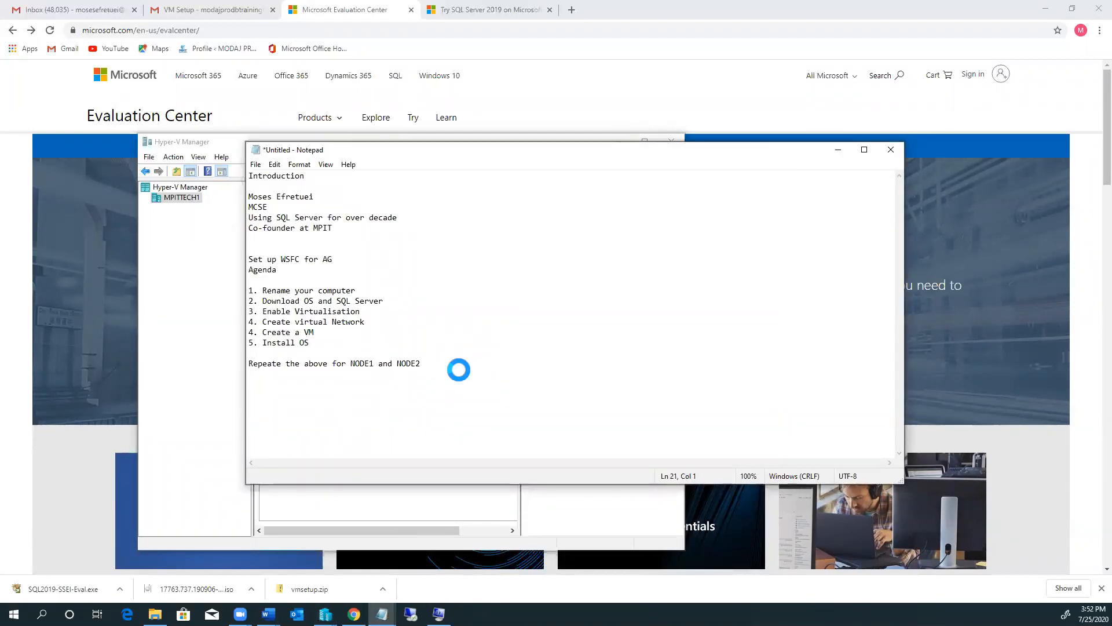
key(ctrl+v)
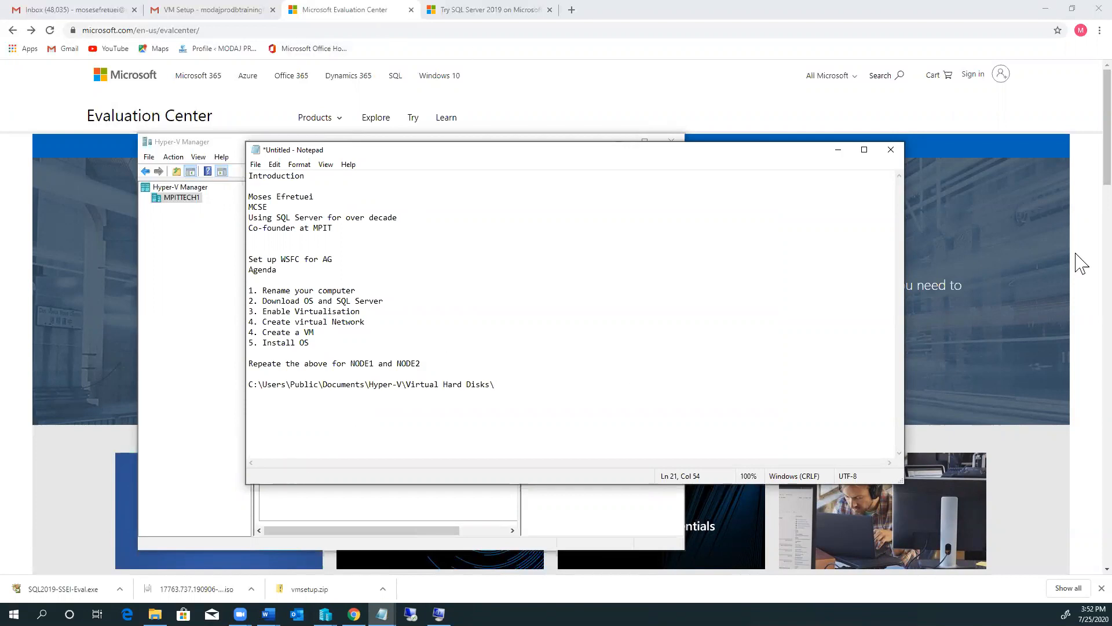
click(838, 151)
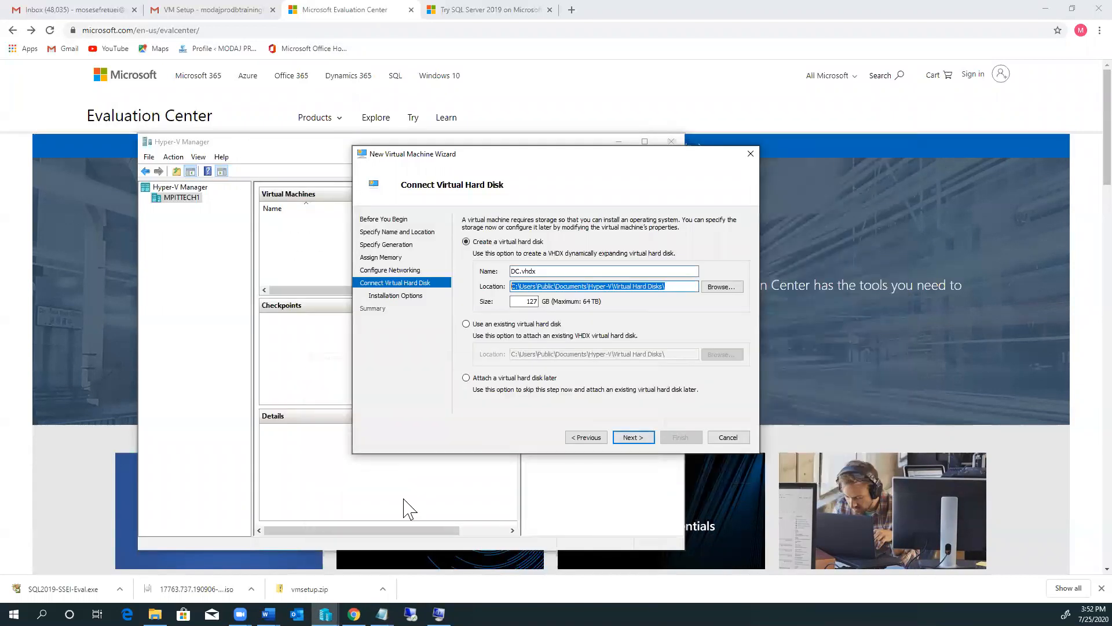
Step: Set DC to install from the Windows Server evaluation ISO and finish the wizard
click(632, 438)
click(615, 315)
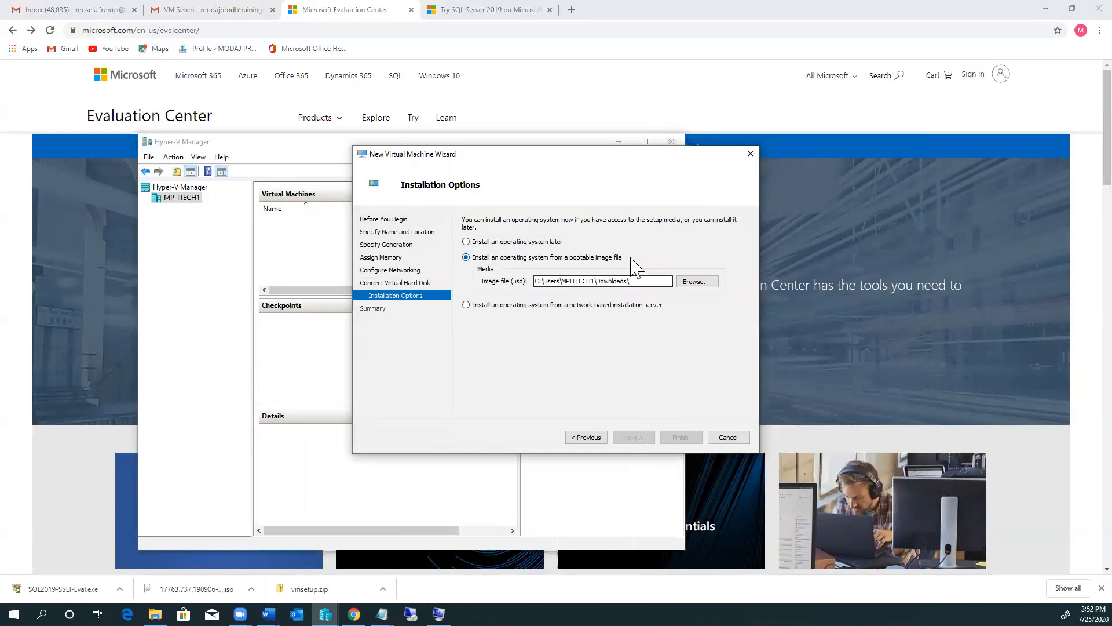
click(694, 282)
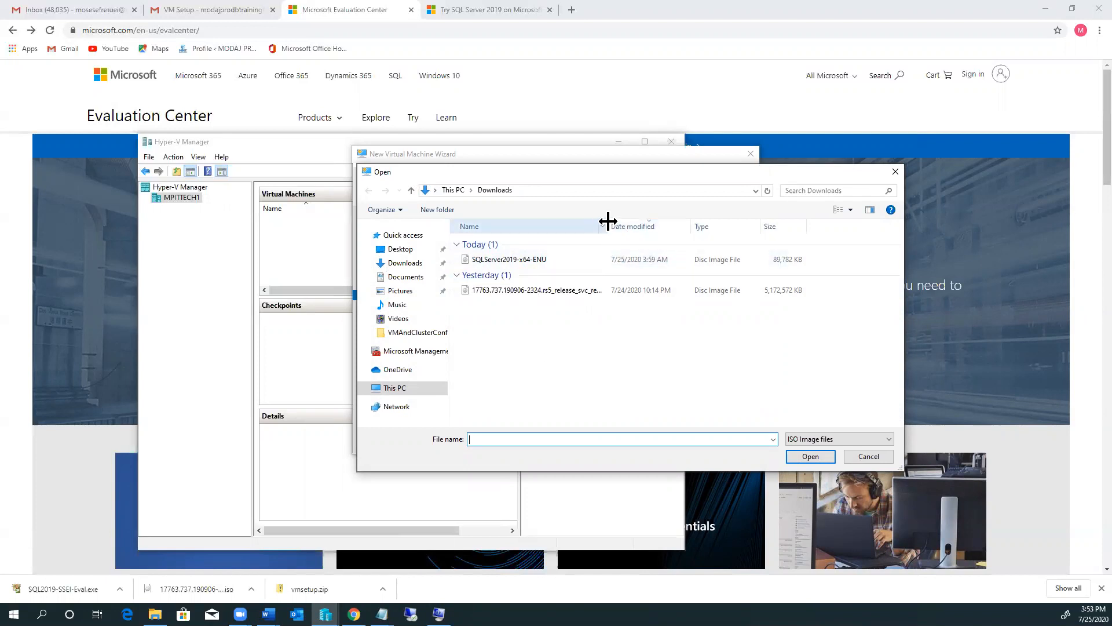
drag(642, 220, 681, 219)
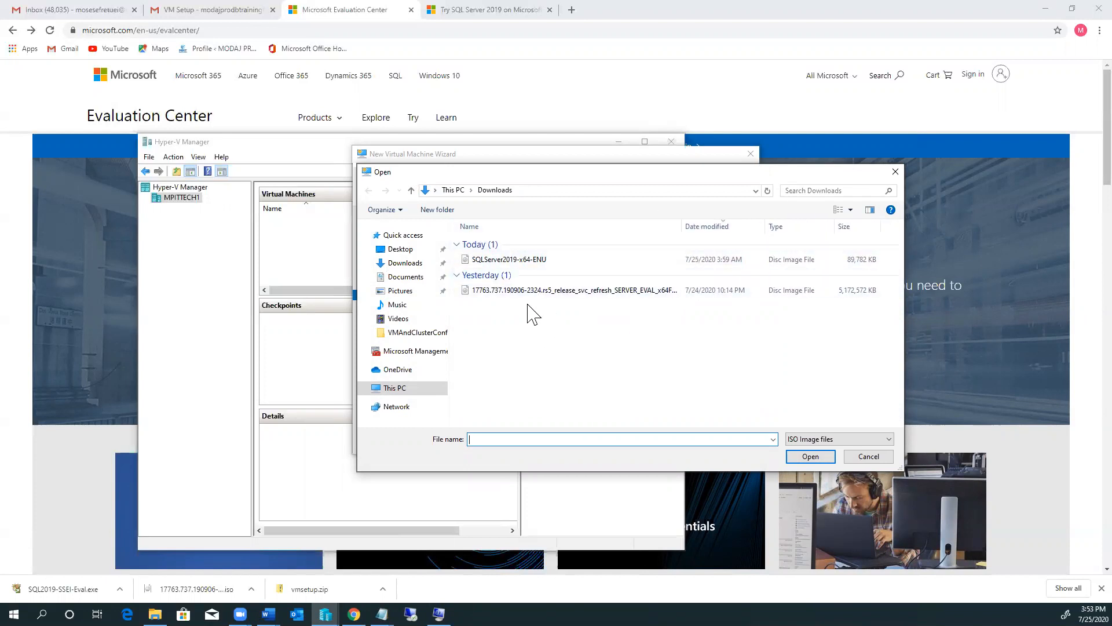
click(539, 290)
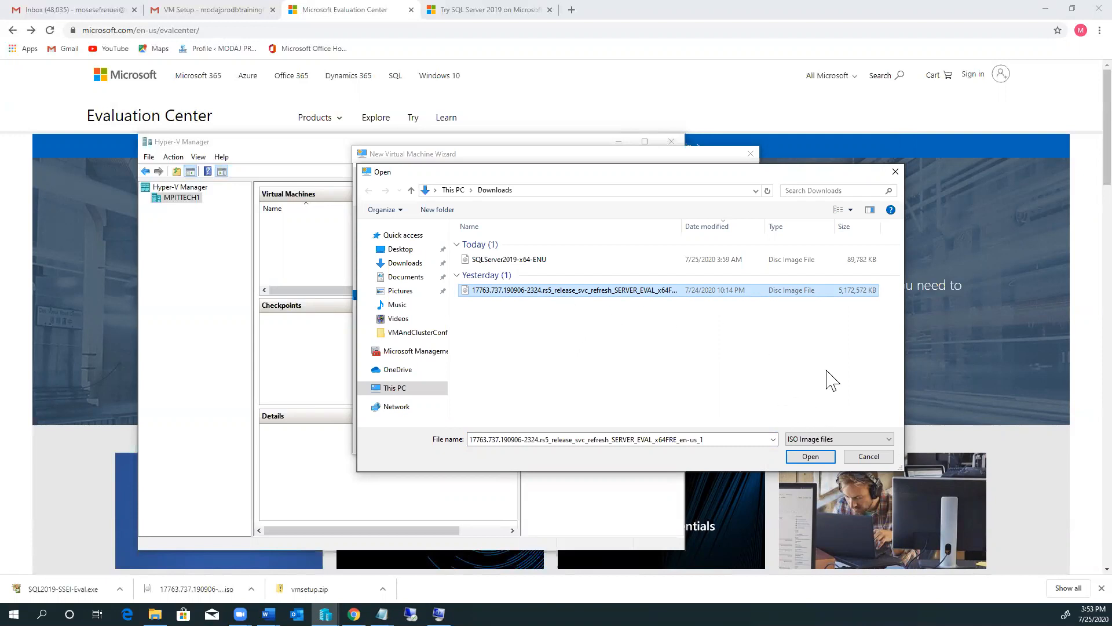
click(809, 458)
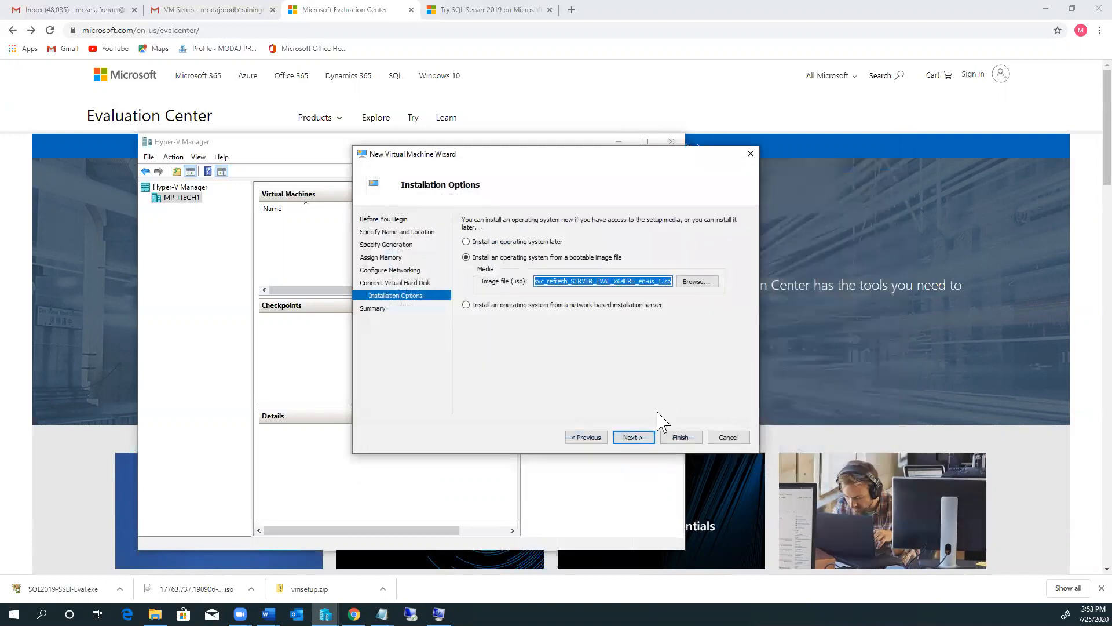
click(634, 439)
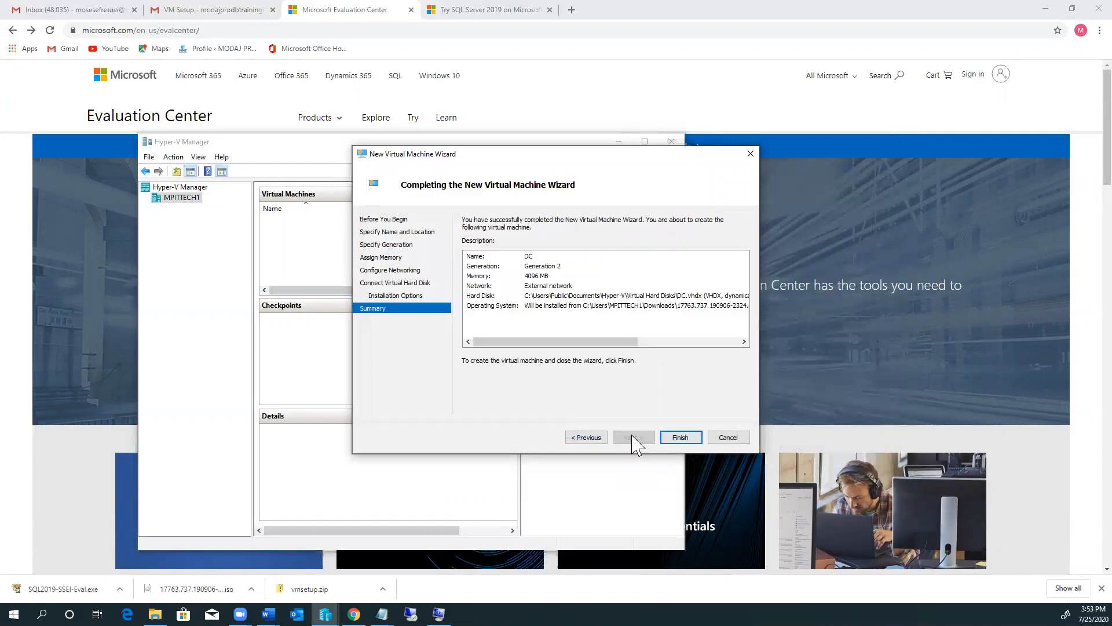
click(680, 438)
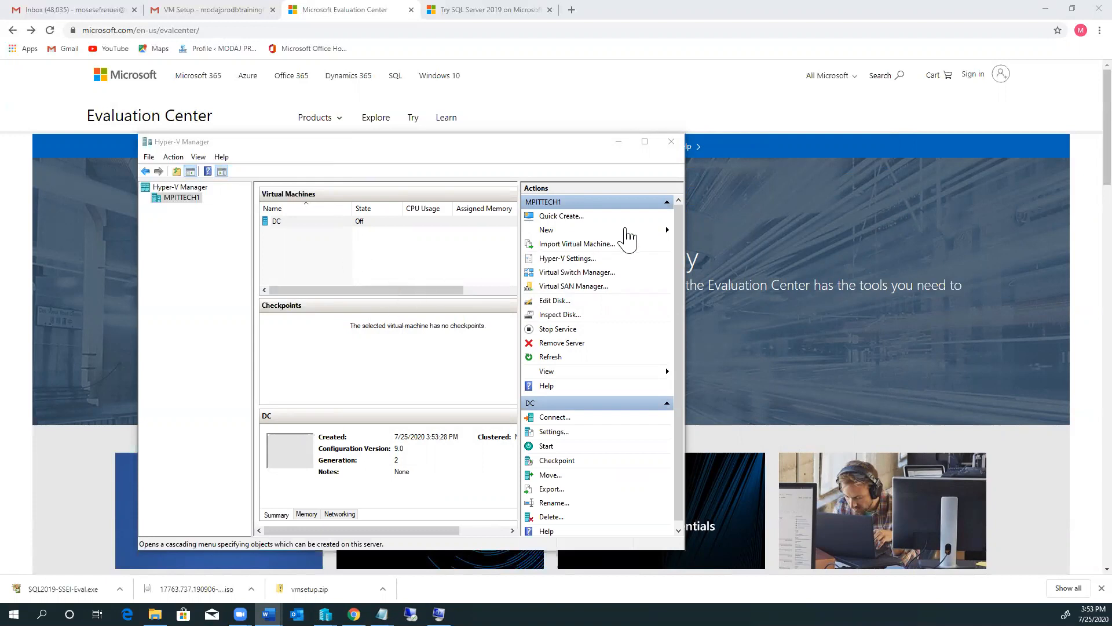
Step: Start a new Generation 2 virtual machine named AGNODE1
click(672, 230)
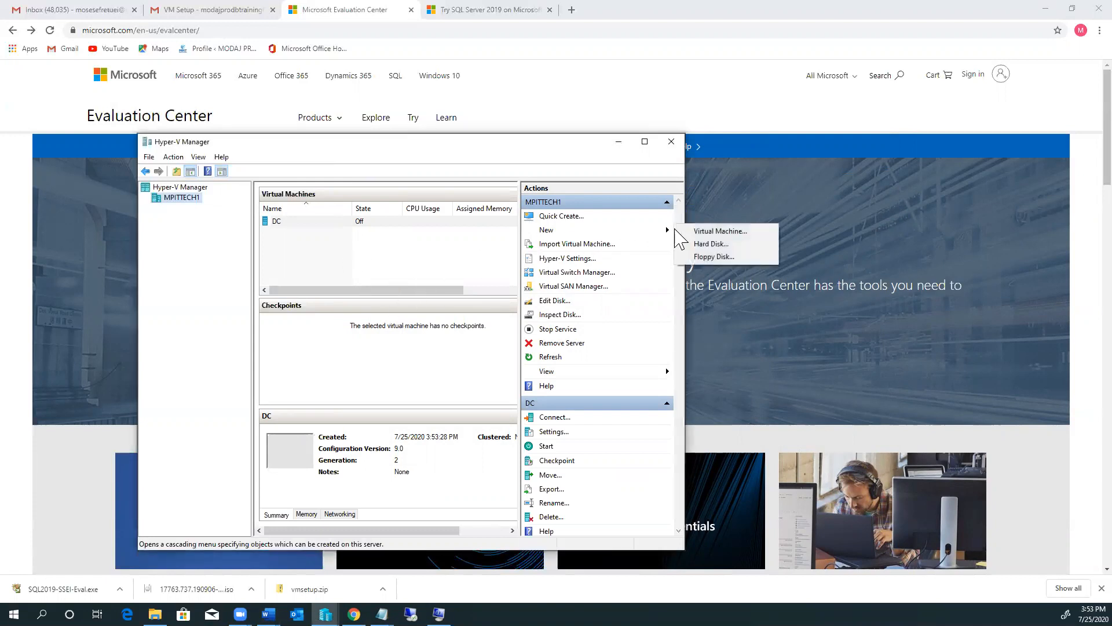
click(709, 231)
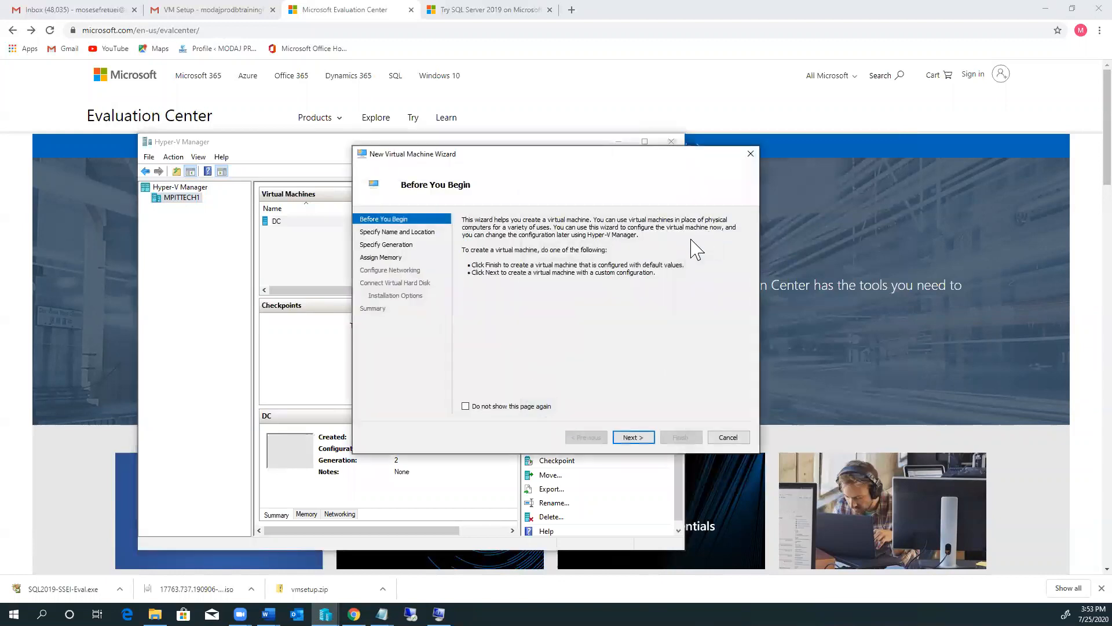
click(633, 439)
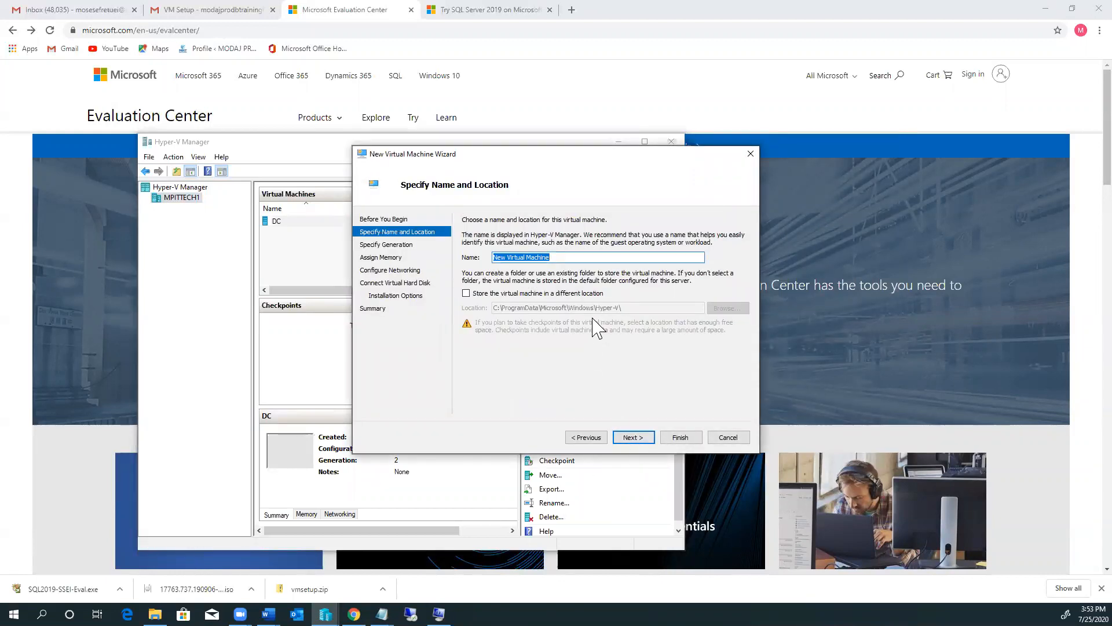
text(AGNODE1)
click(638, 439)
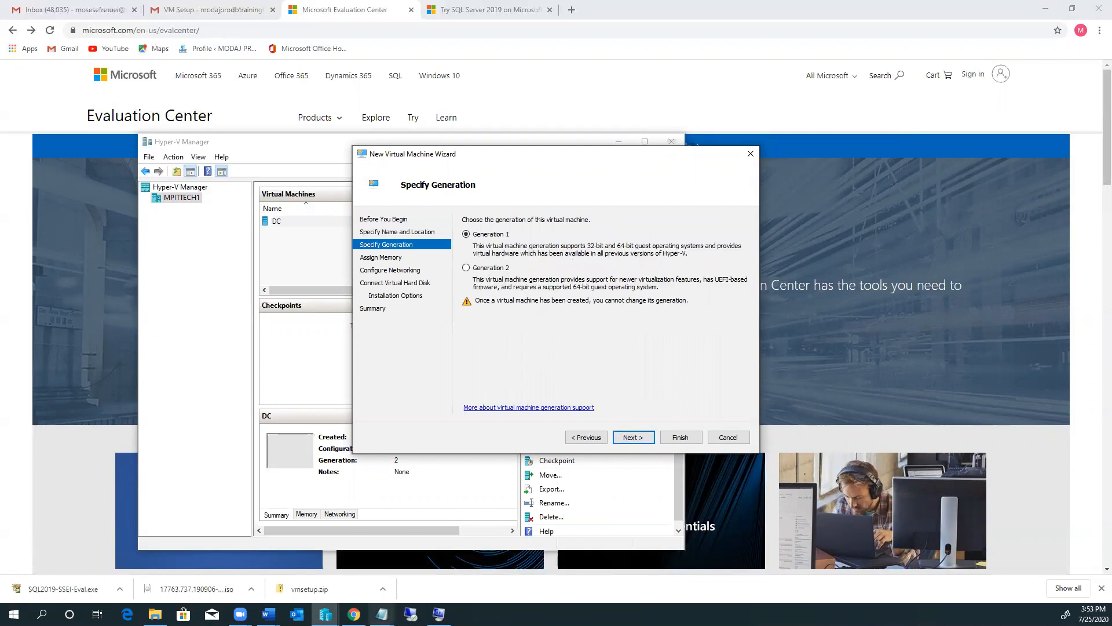
click(467, 268)
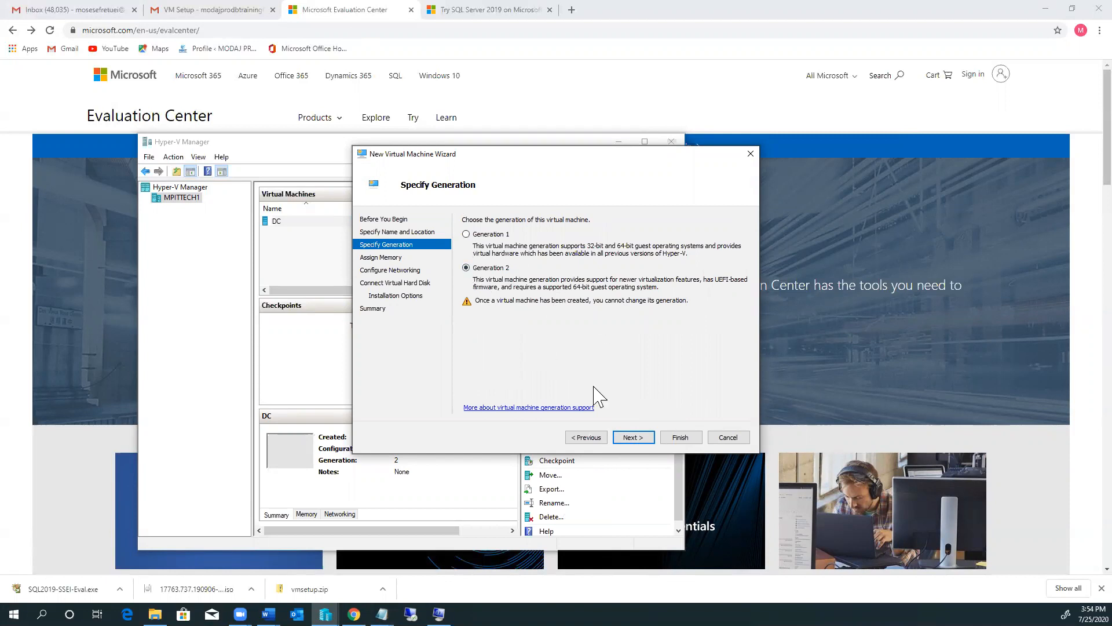
click(643, 439)
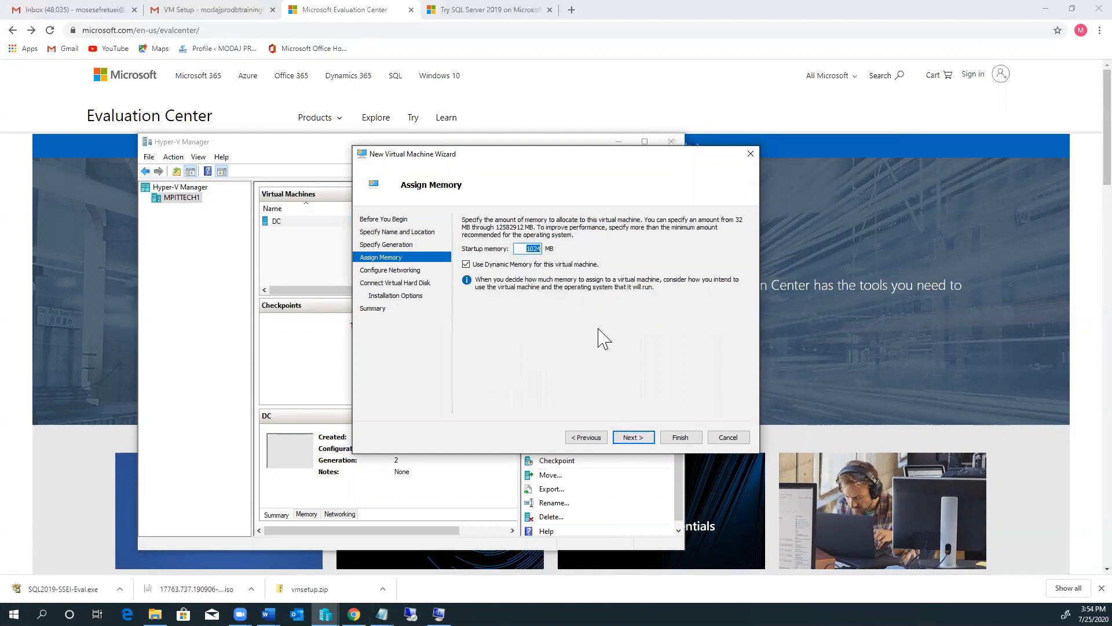
Step: Give the new VM 4096 MB startup memory and connect it to External network
key(ctrl+v)
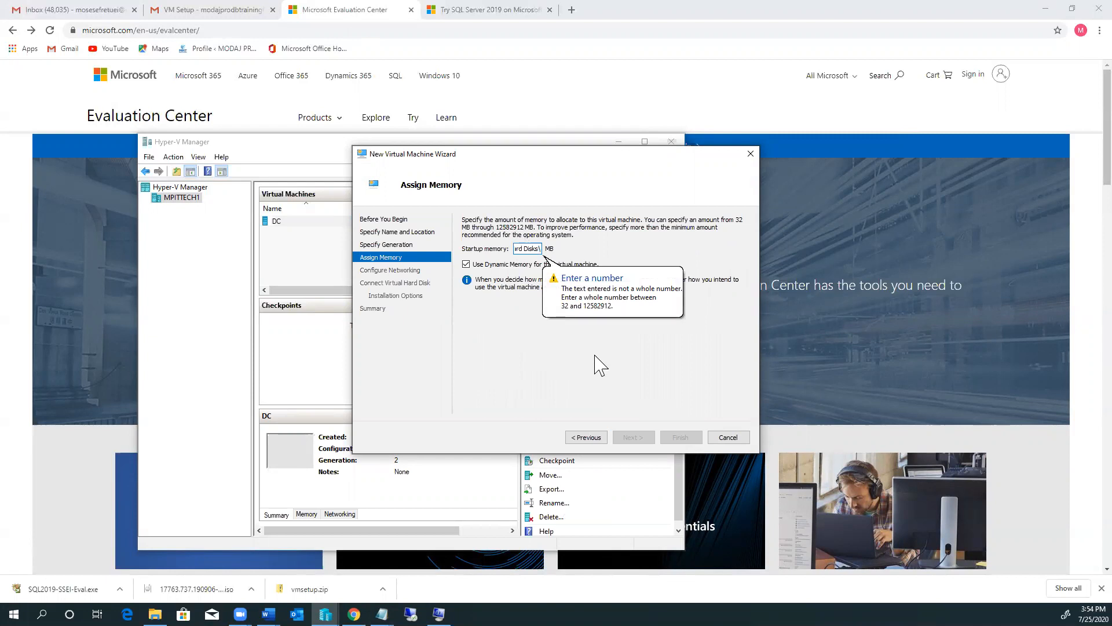
key(ctrl+z)
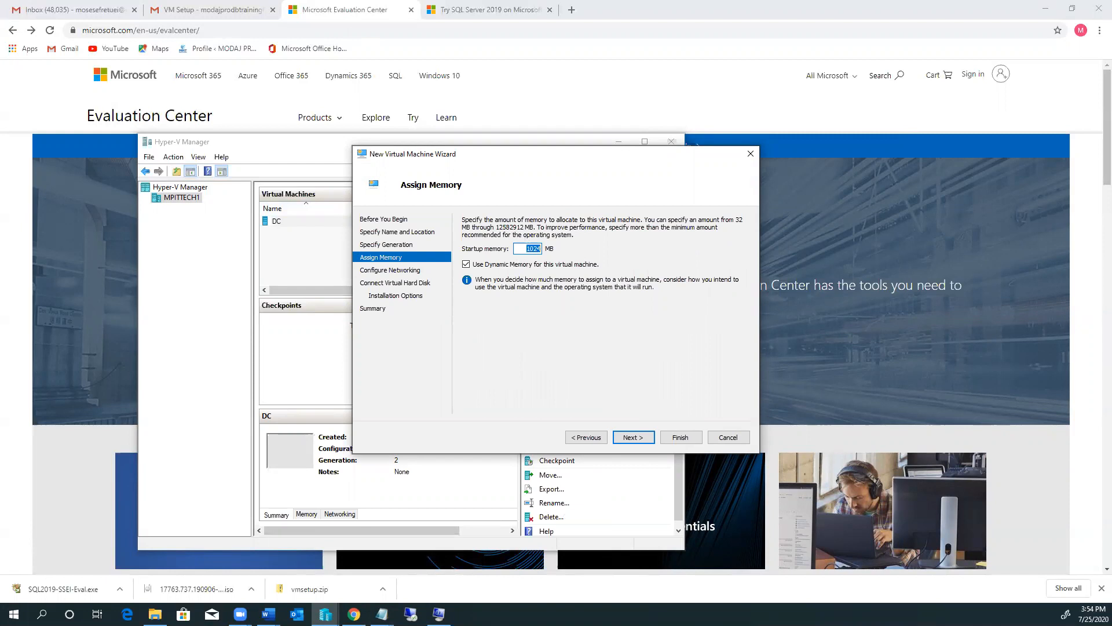
text(4096)
click(633, 438)
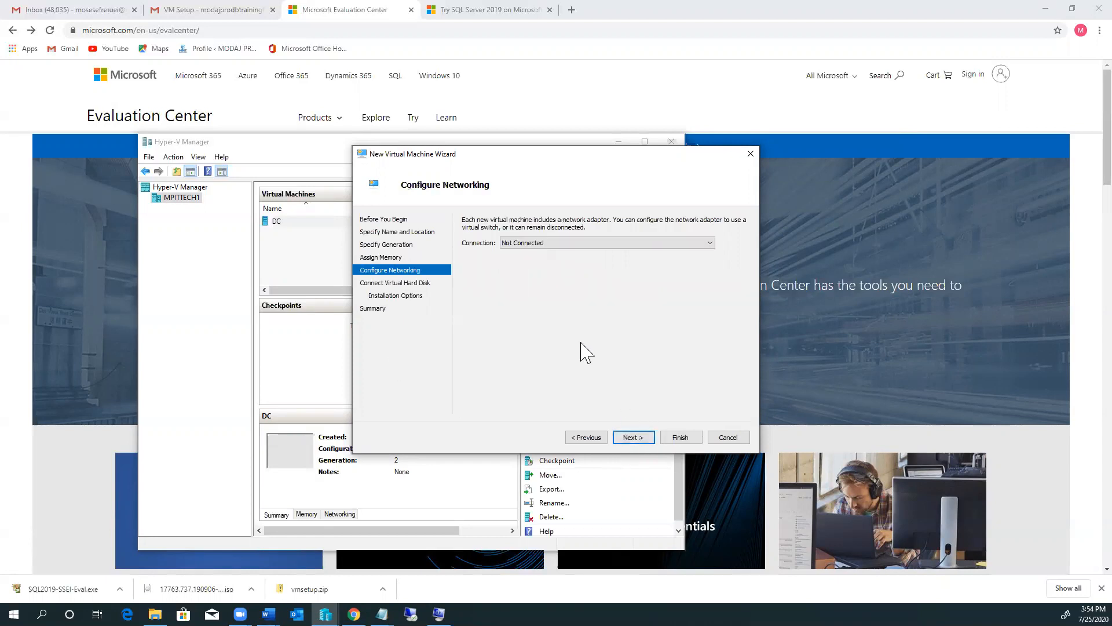
click(686, 243)
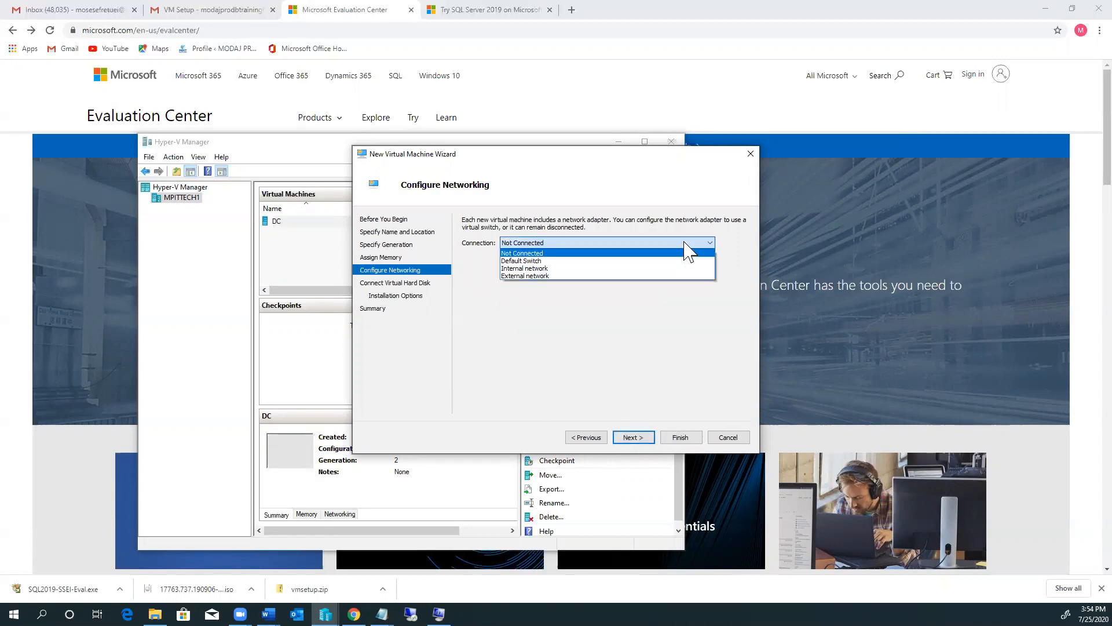
click(518, 276)
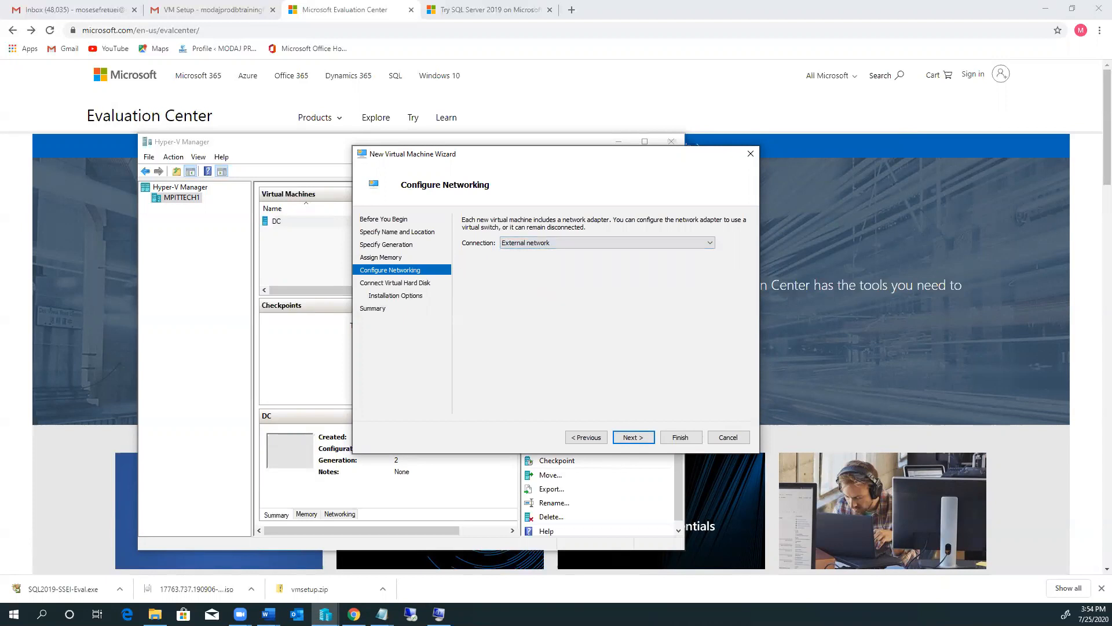
key(alt+Tab)
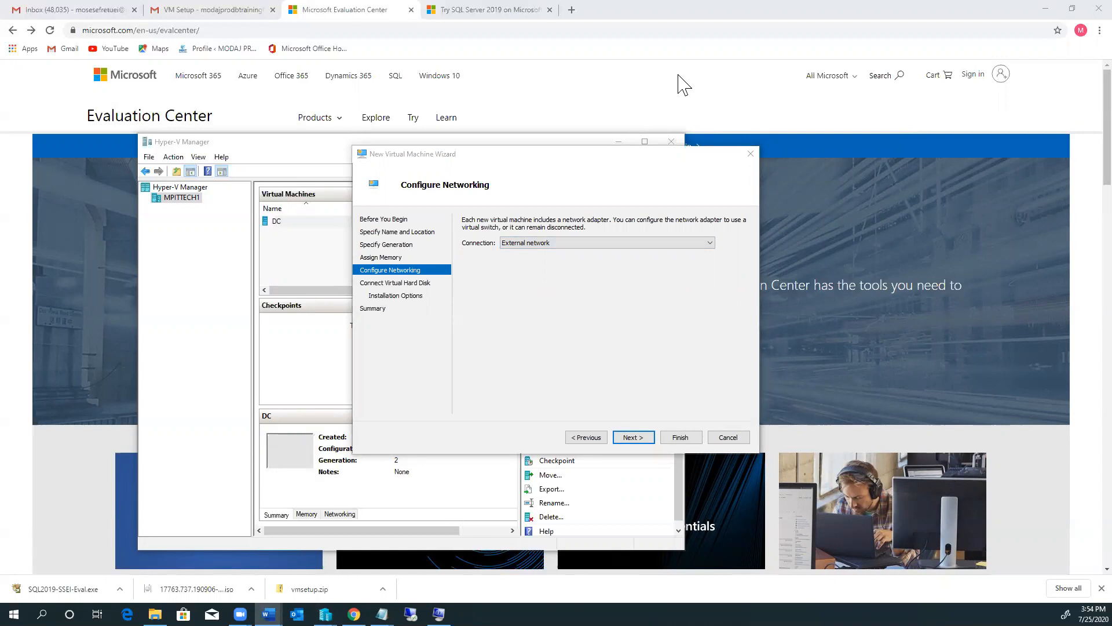
Step: Keep the default disk, boot AGNODE1 from the 17763 evaluation ISO, and finish creating it
click(632, 438)
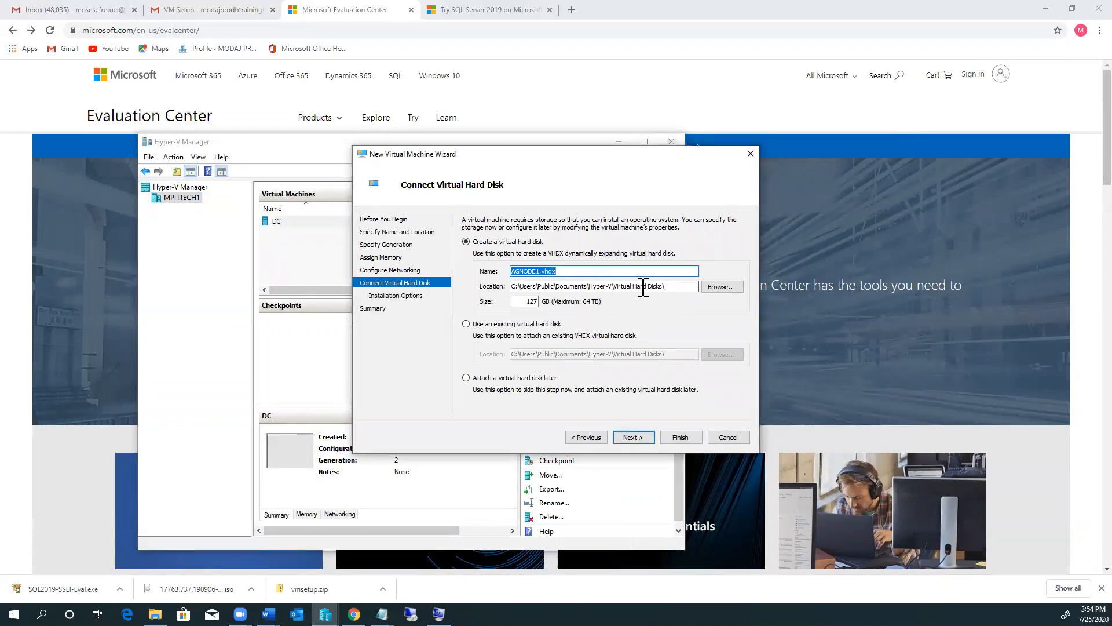
click(633, 437)
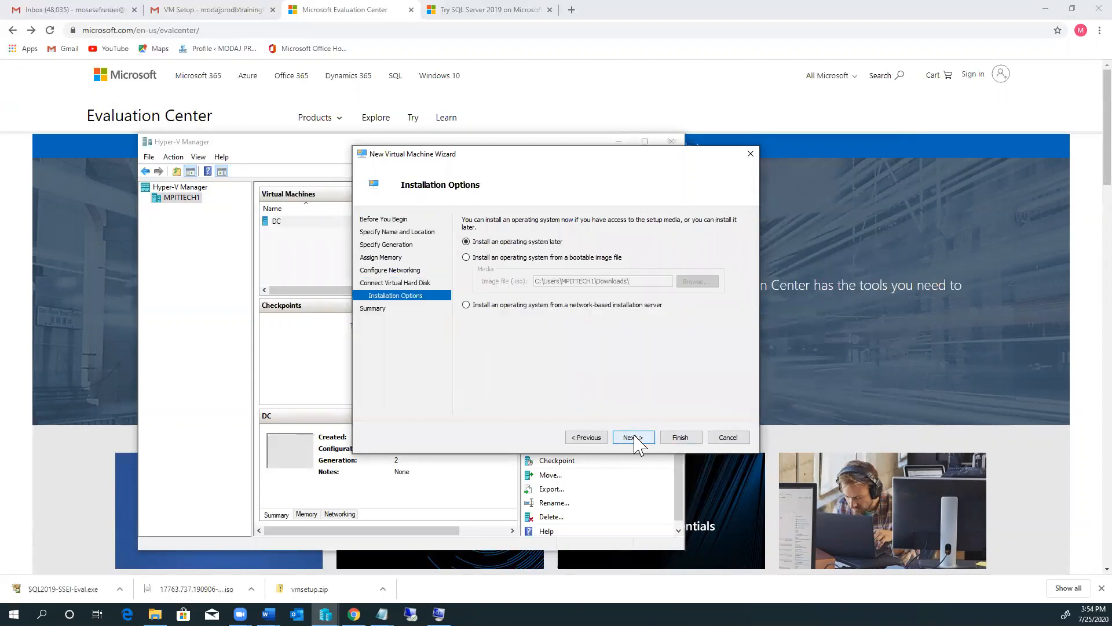
click(467, 257)
click(697, 282)
click(530, 290)
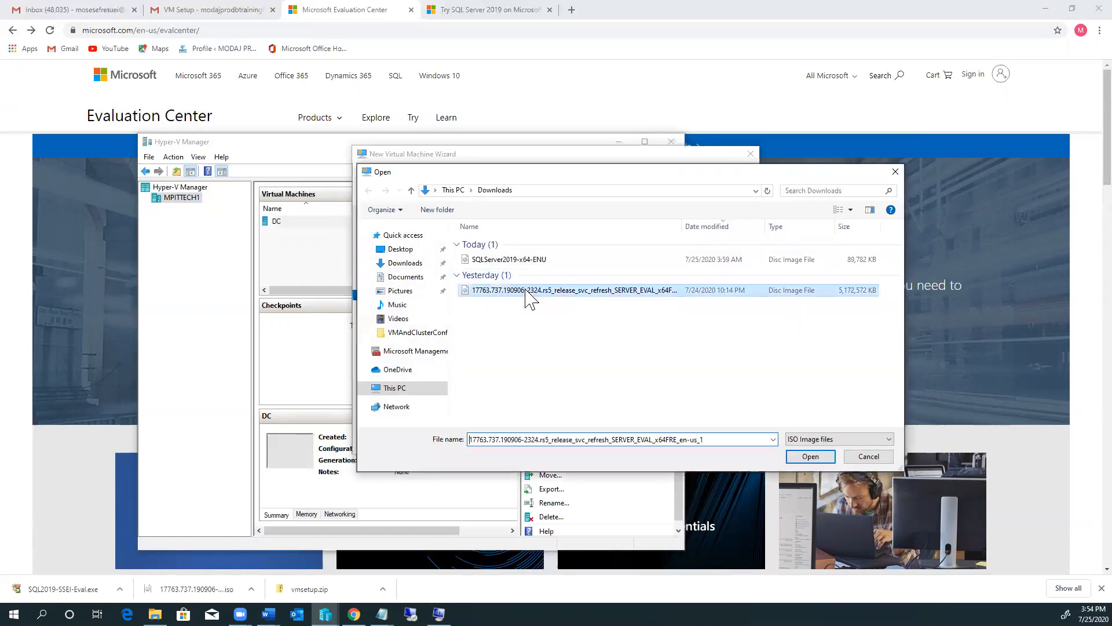
click(809, 456)
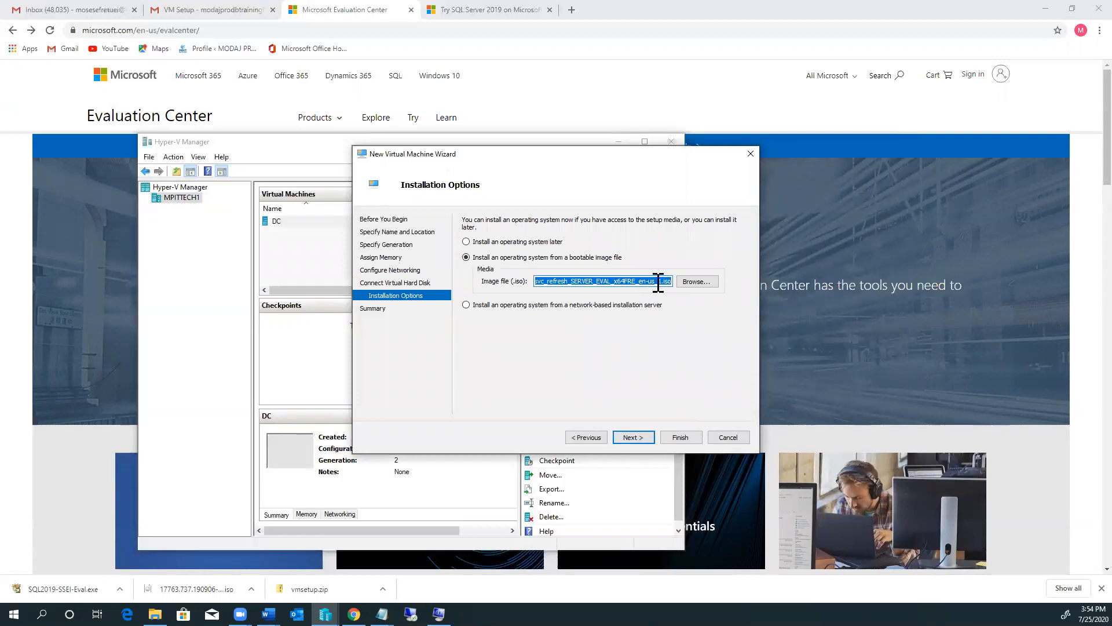
click(633, 438)
click(682, 439)
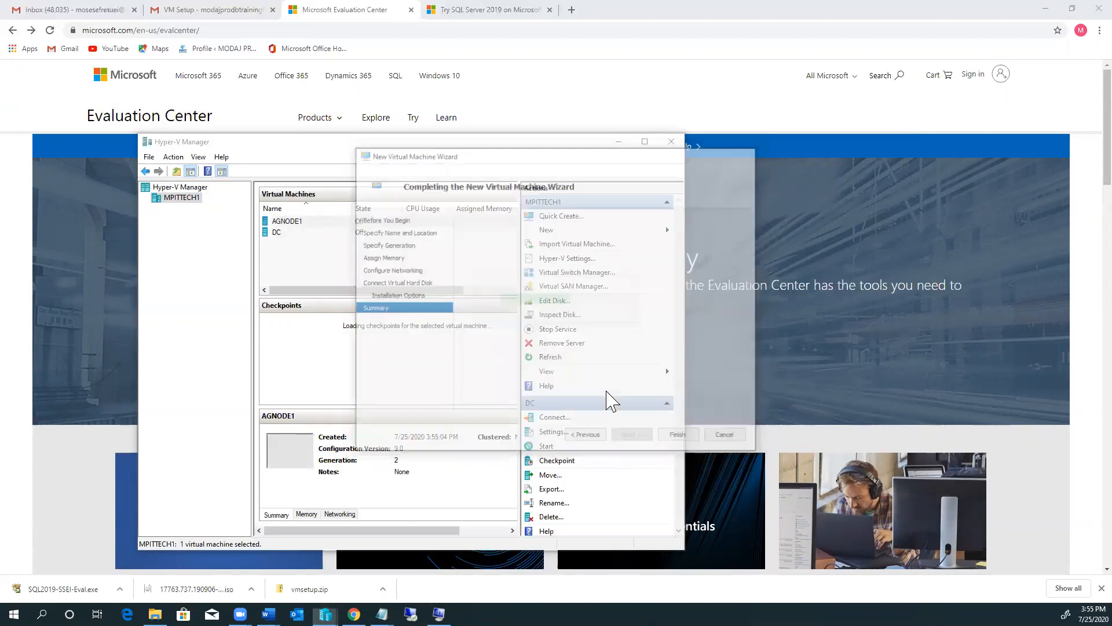
click(666, 232)
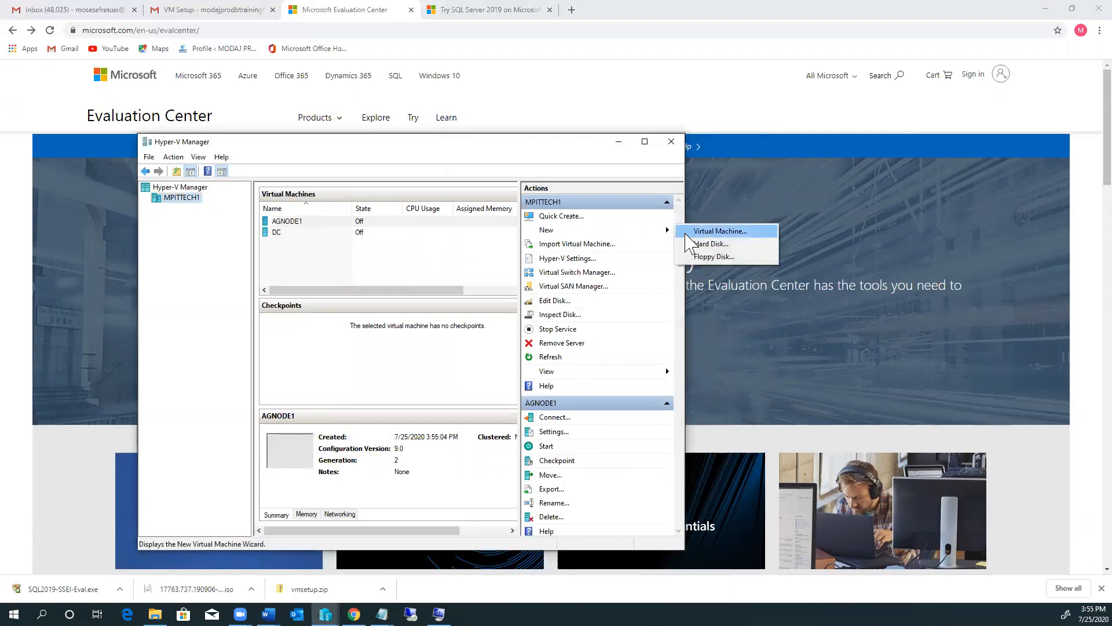
Step: Start a Generation 2 VM named AGNODE2 with 4096 MB startup memory
click(700, 231)
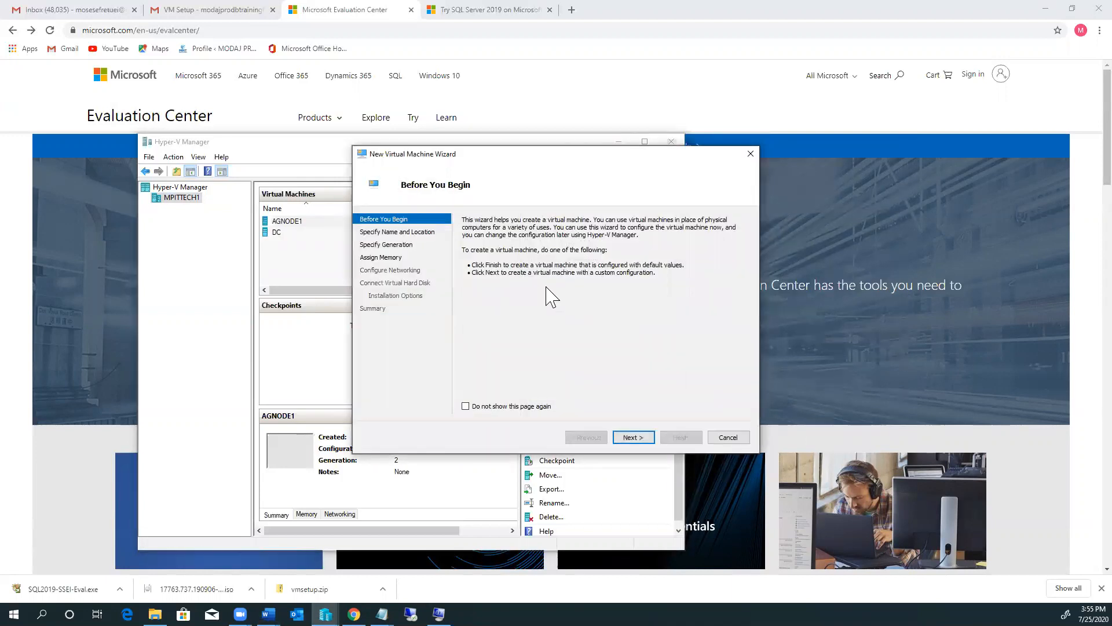
click(633, 438)
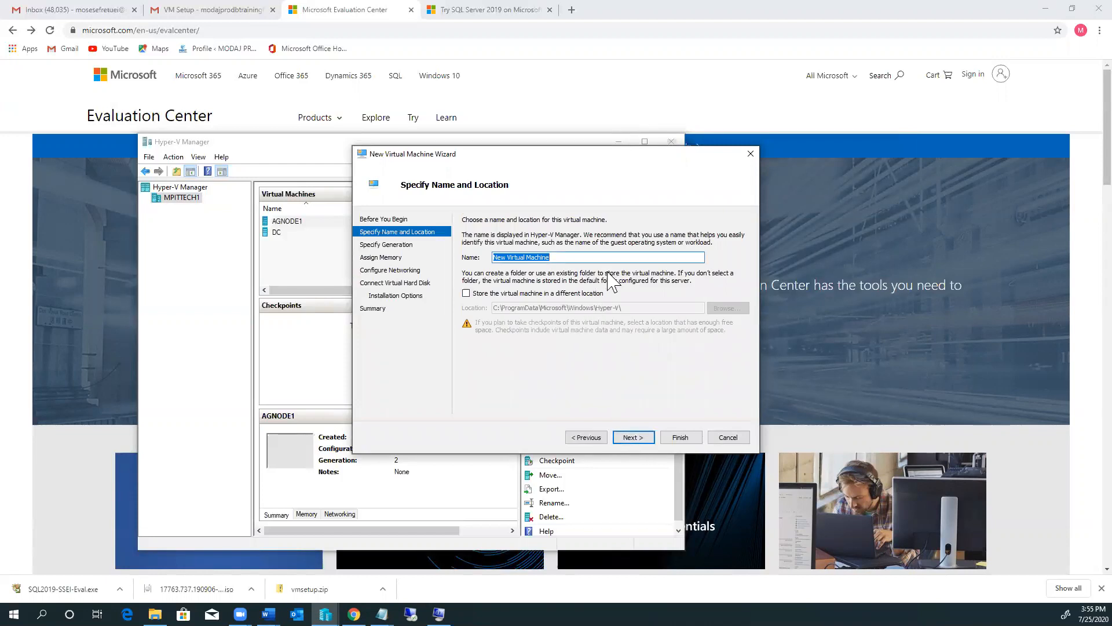
text(AG)
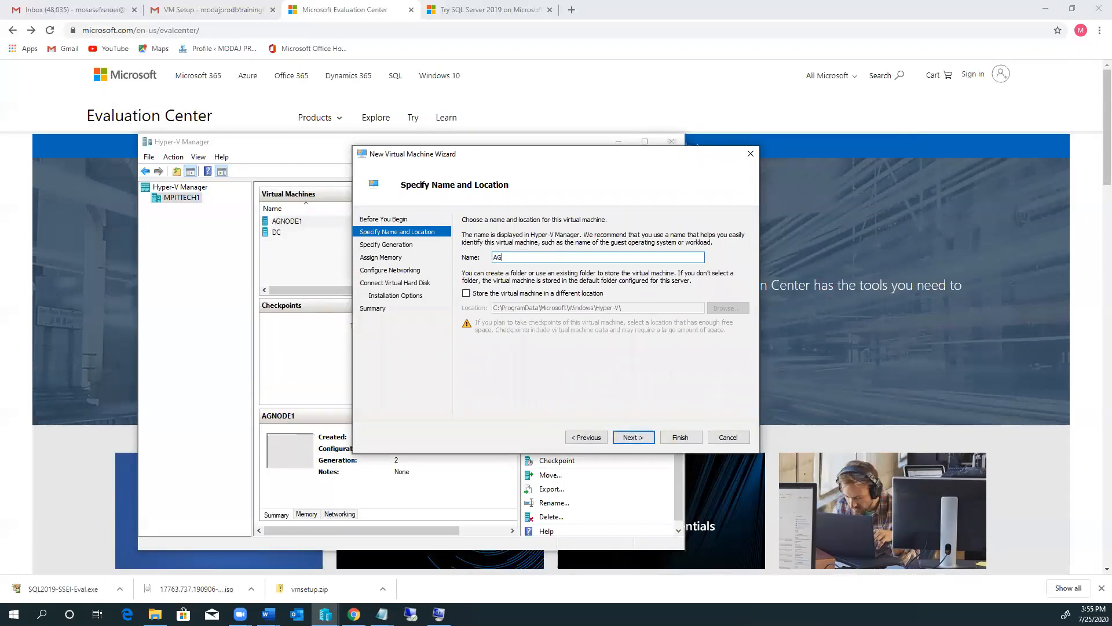
text(NODE2)
click(627, 438)
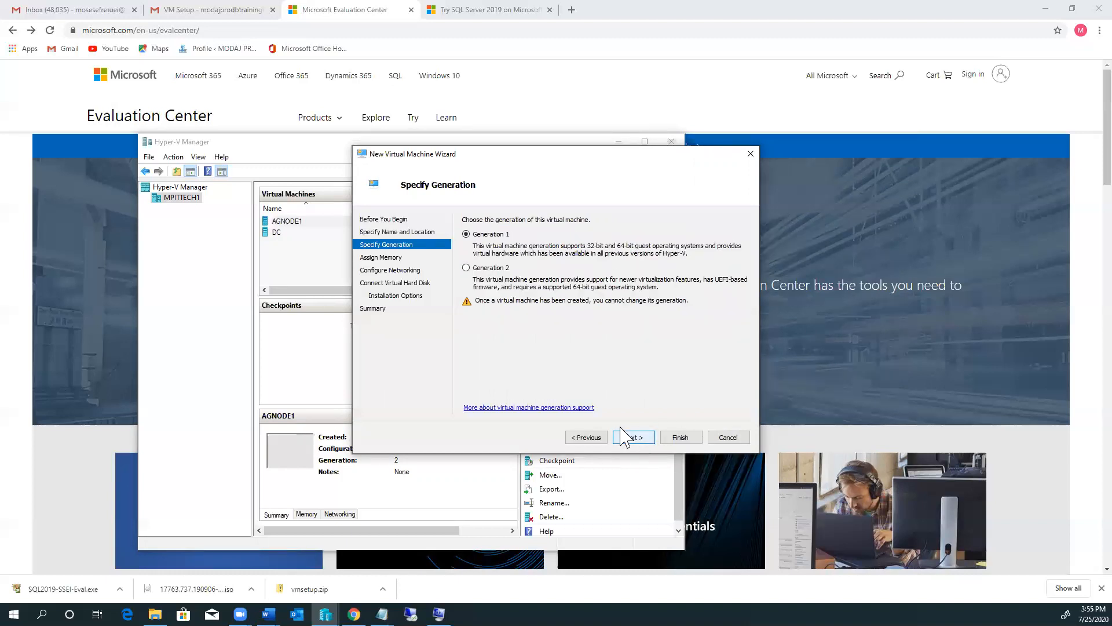
click(467, 267)
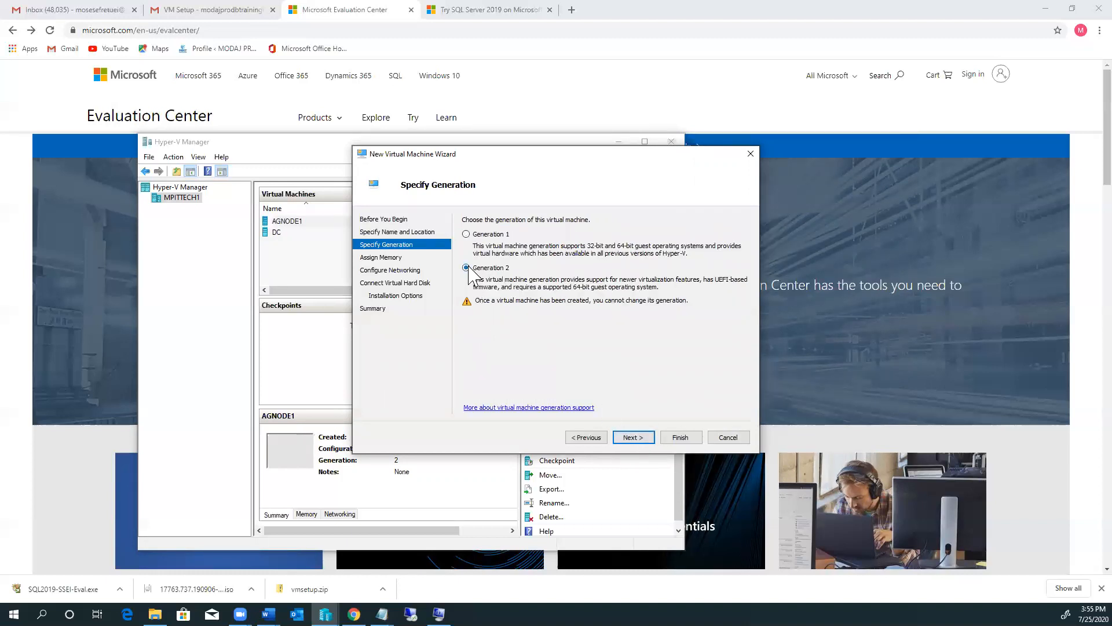
click(633, 439)
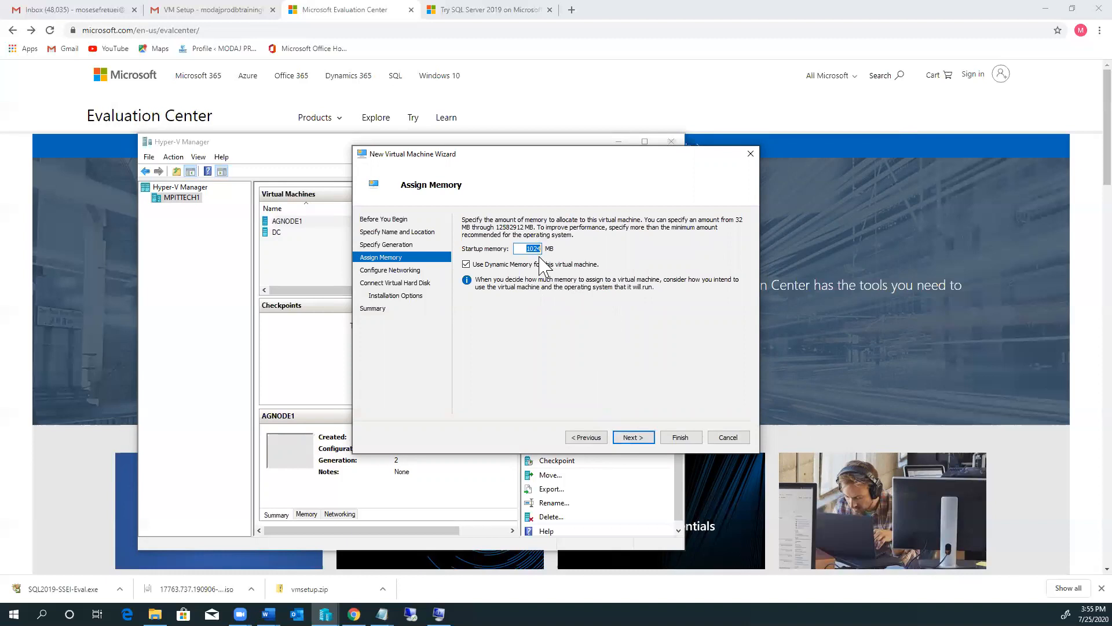
key(ctrl+v)
key(ctrl+z)
key(alt+Tab)
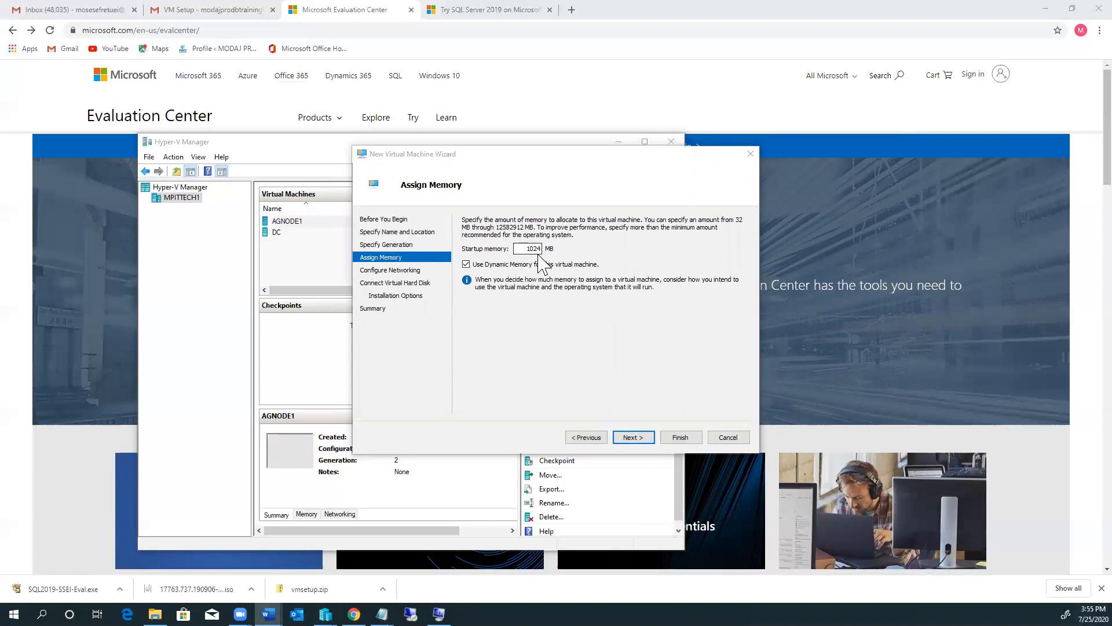
double_click(538, 249)
text(4096)
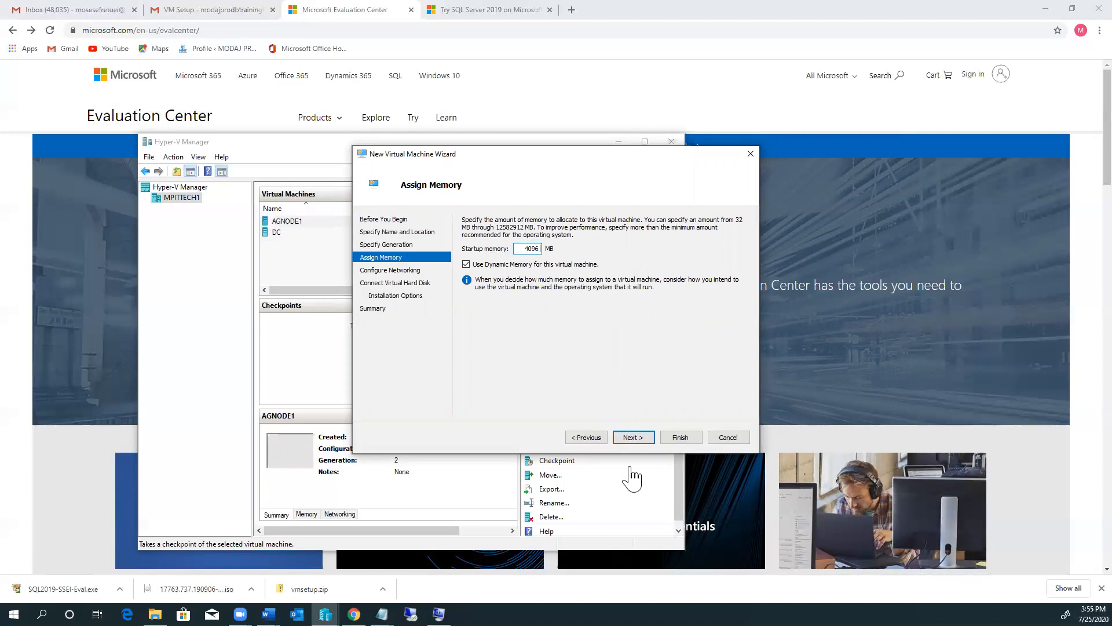
Step: Connect AGNODE2 to External network, keep AGNODE2.vhdx, attach the 17763 ISO, and finish
click(633, 437)
click(677, 243)
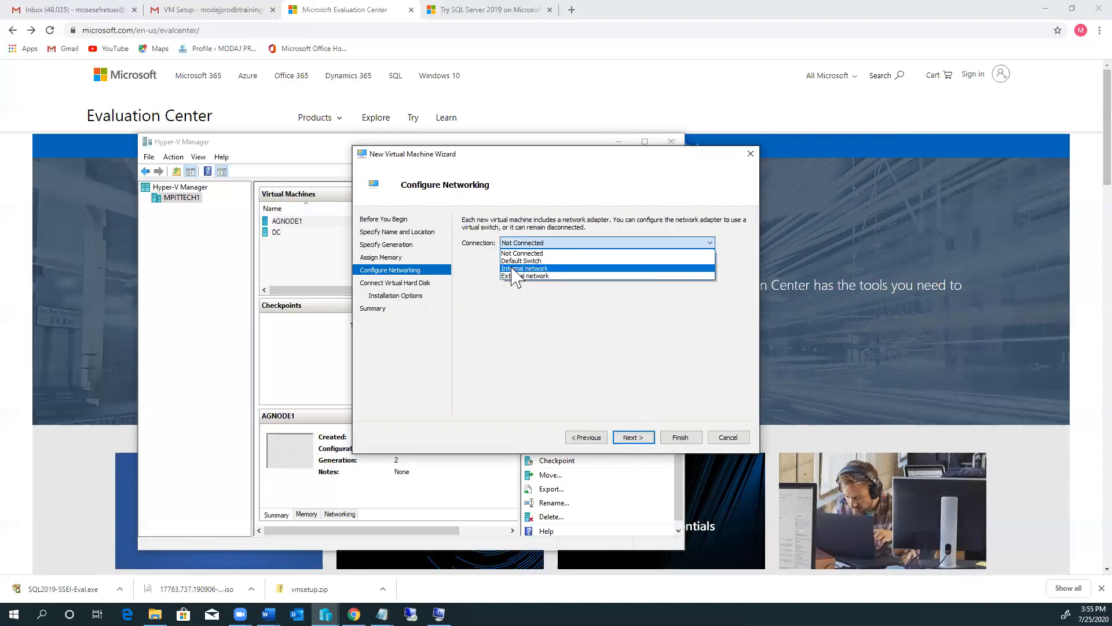
click(514, 277)
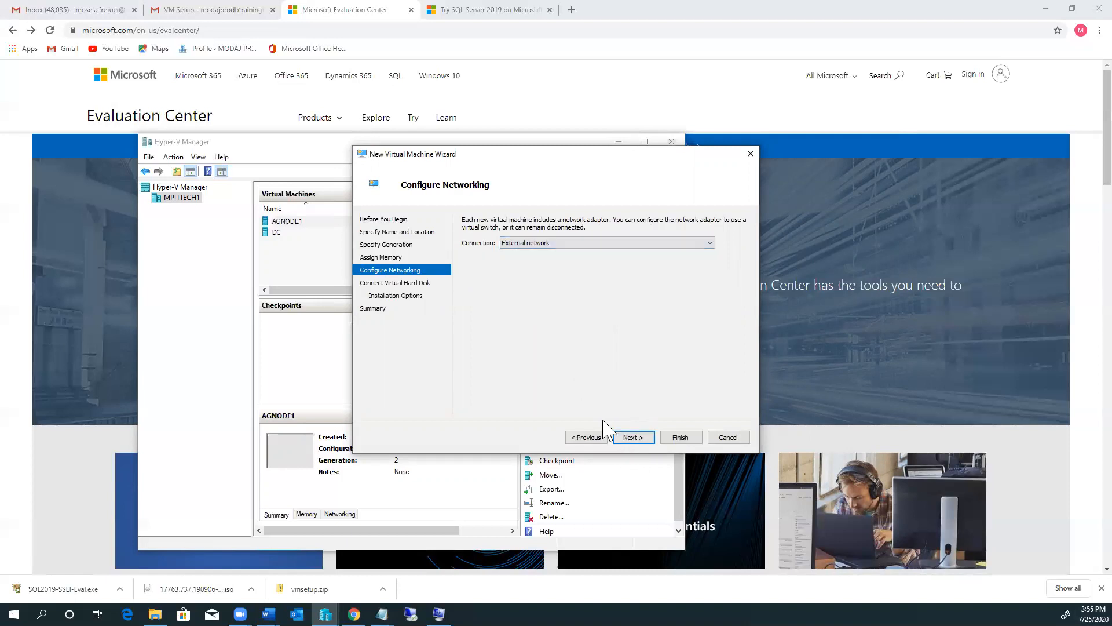
click(637, 440)
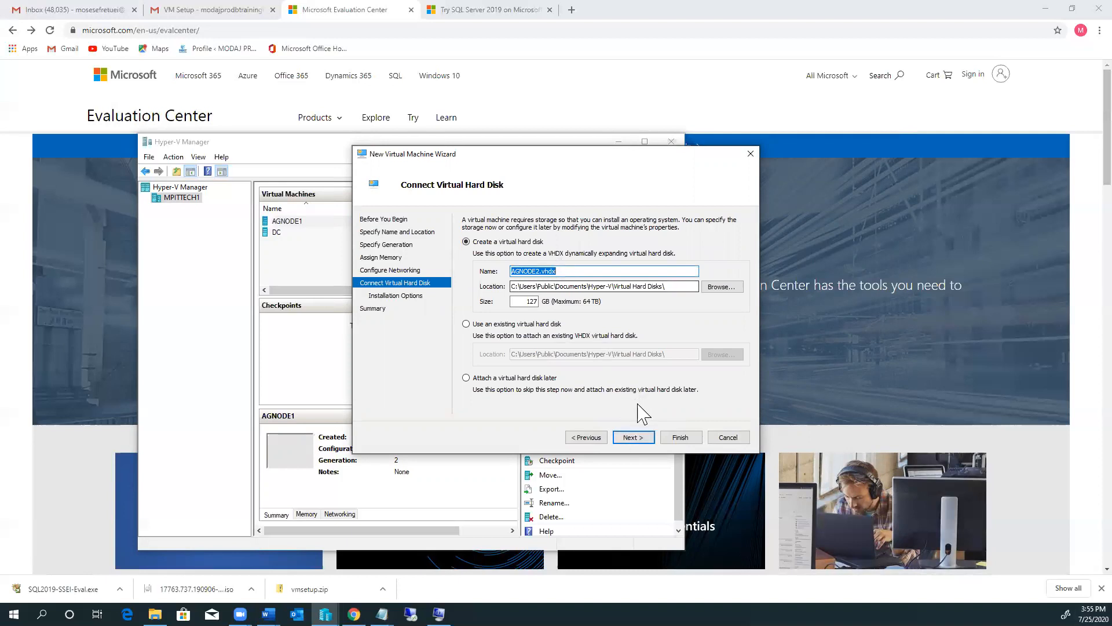
click(634, 438)
click(472, 257)
click(697, 281)
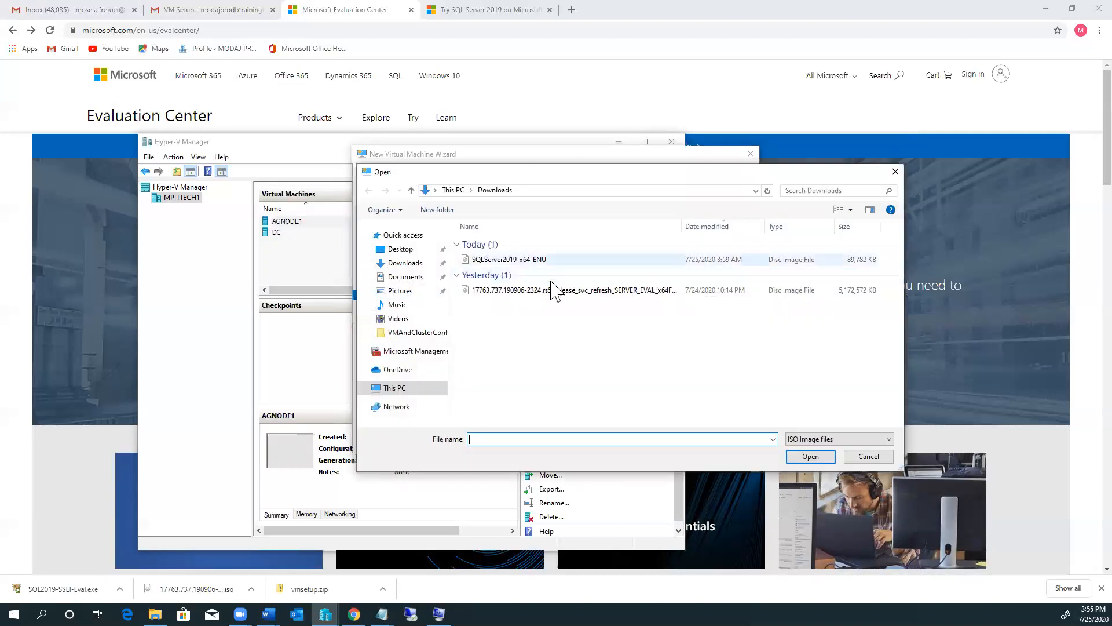
click(551, 291)
click(812, 458)
click(634, 439)
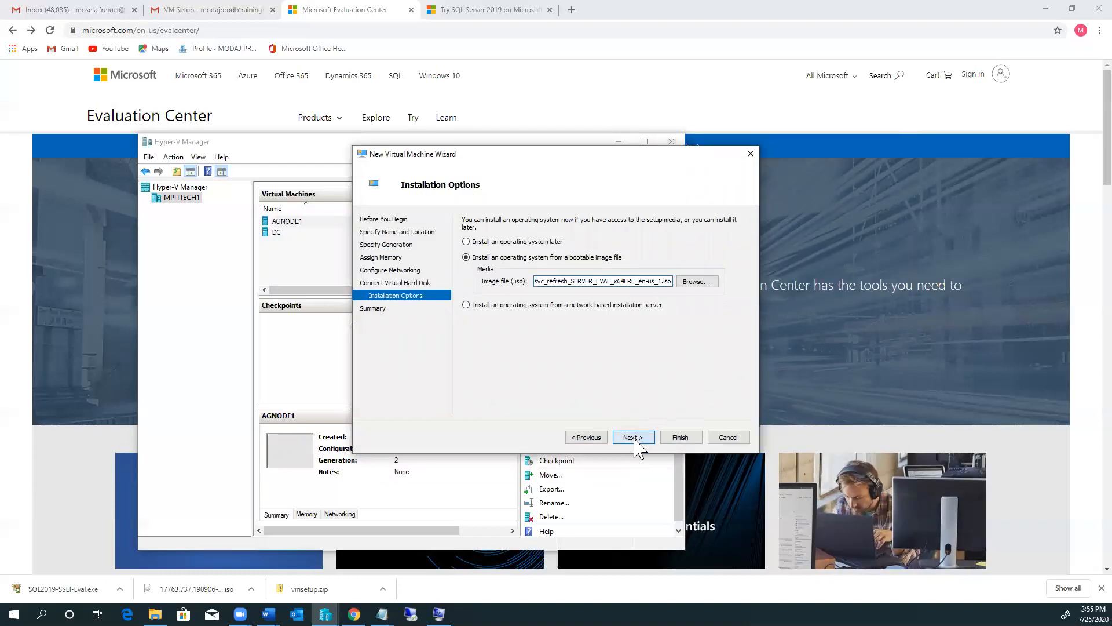
click(682, 438)
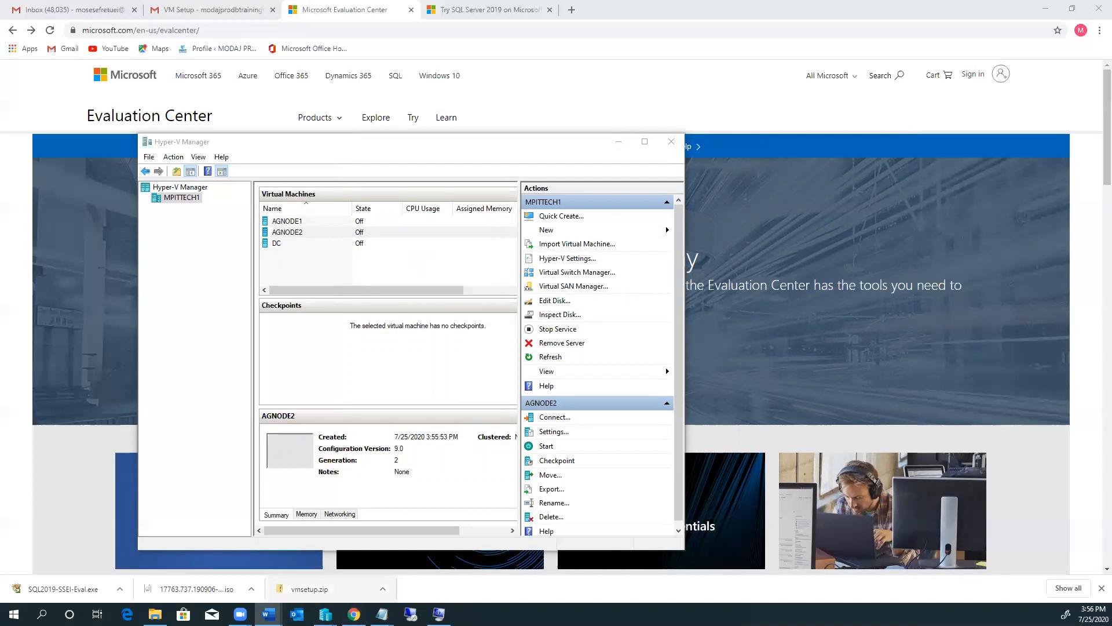
mouse_move(382, 614)
click(421, 582)
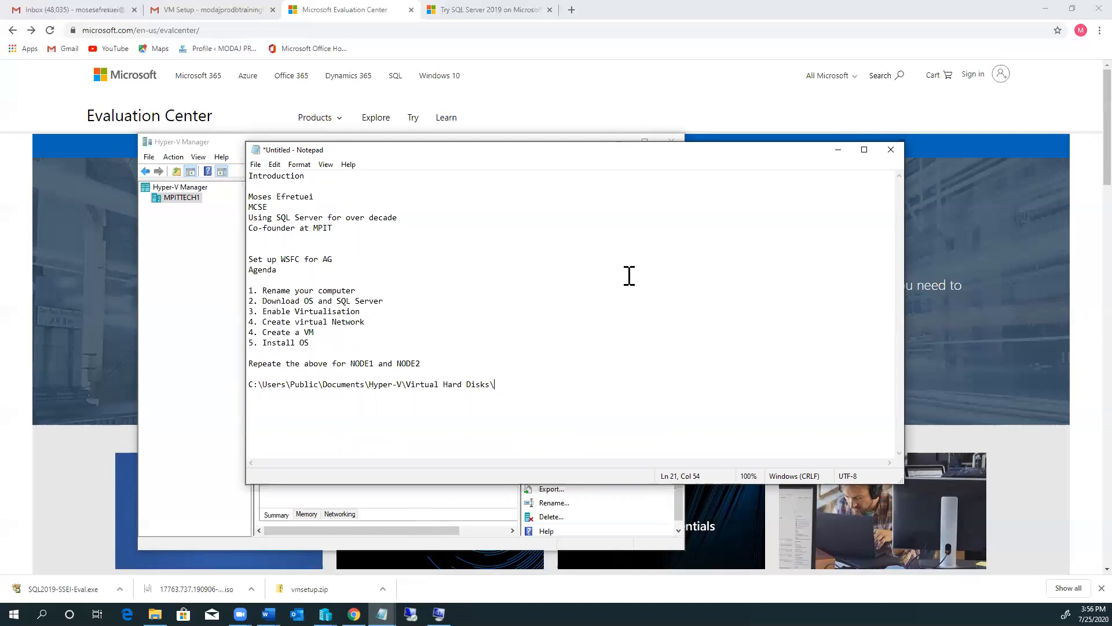
click(838, 150)
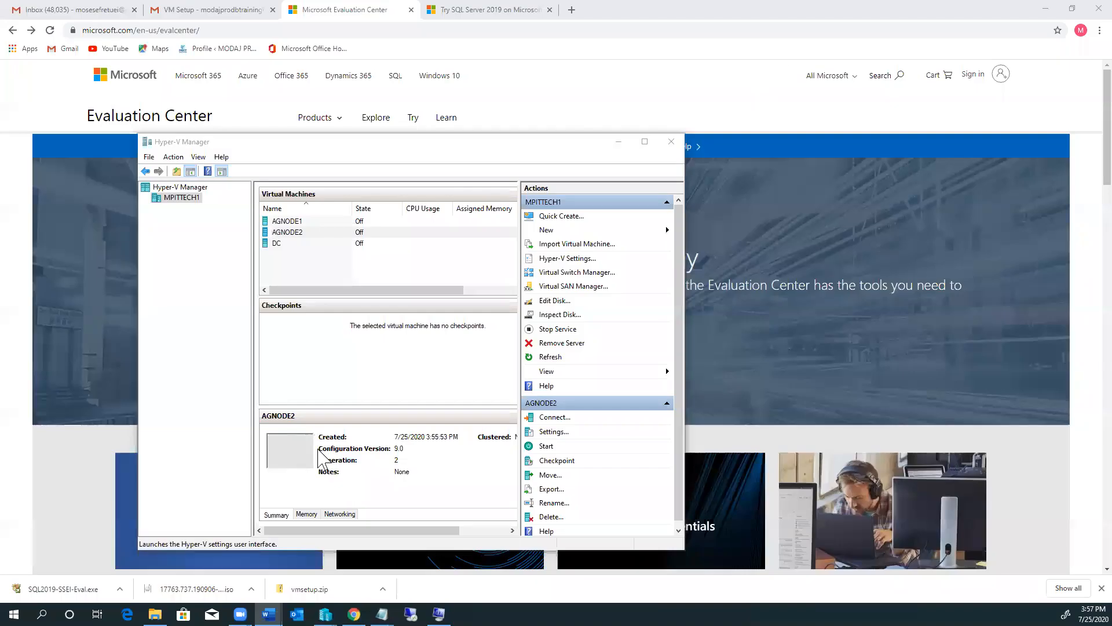
click(282, 245)
Step: Connect to the DC console, power it on and boot from the installation DVD
right_click(284, 248)
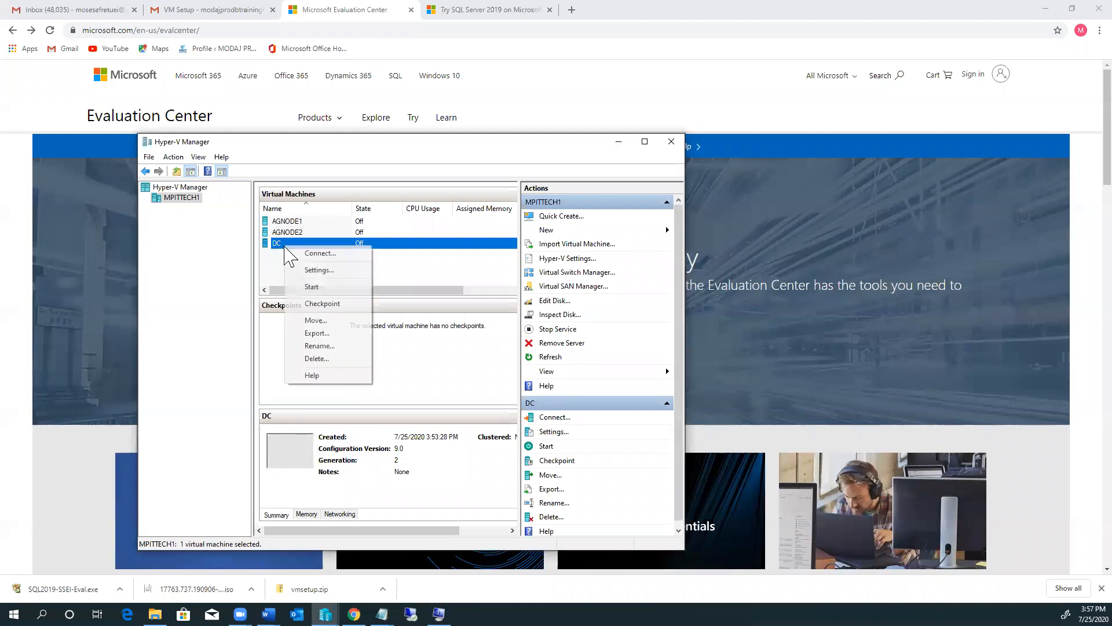
click(323, 255)
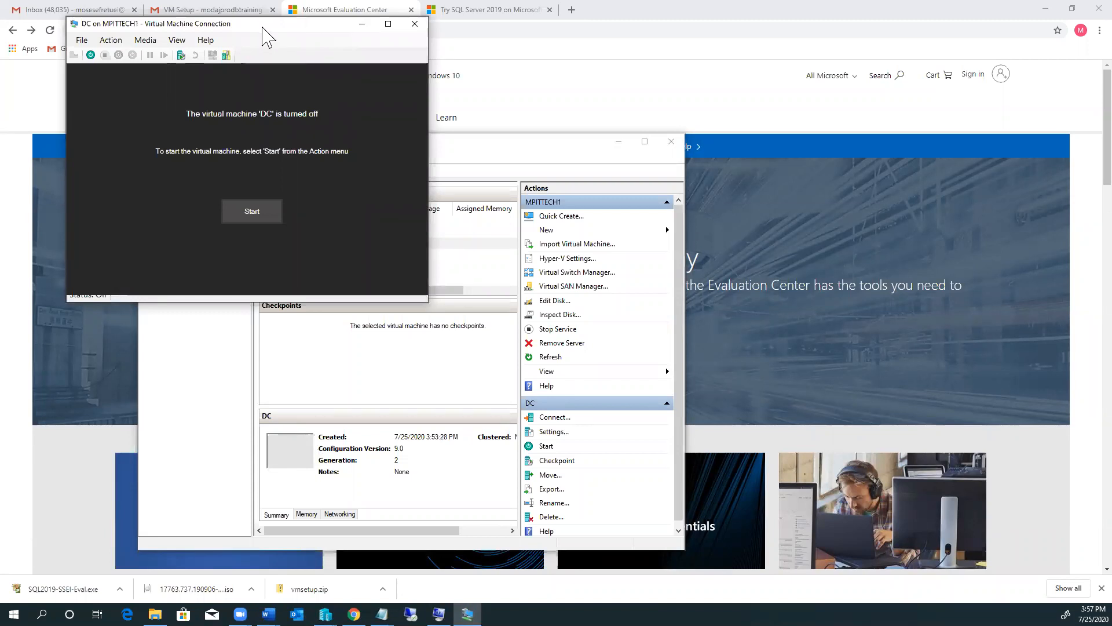
drag(266, 35, 491, 151)
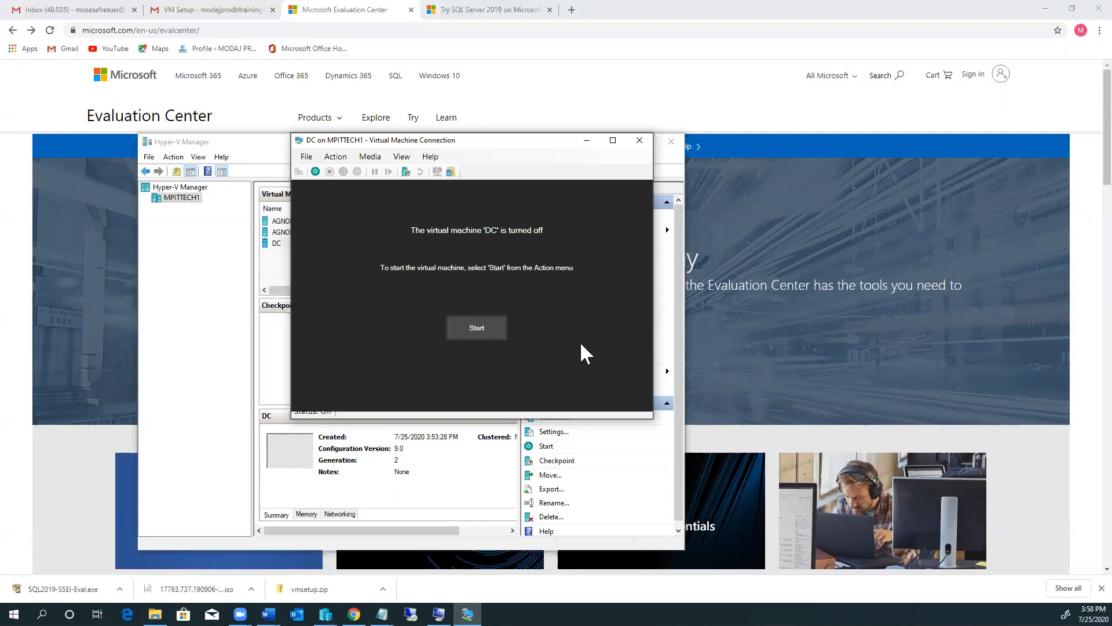
click(477, 328)
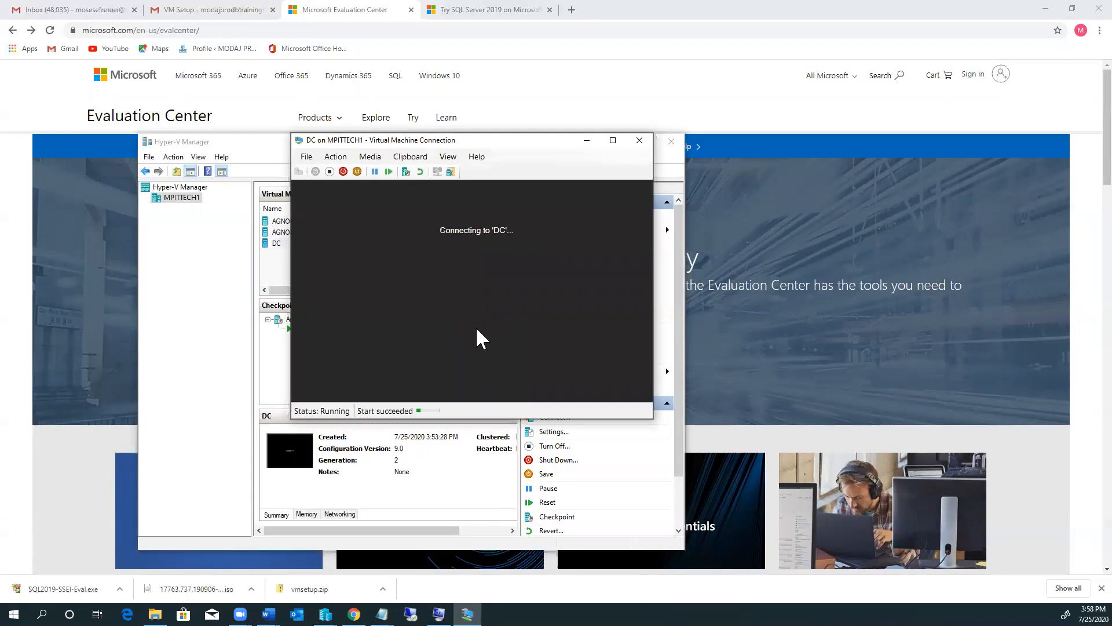
key(Return)
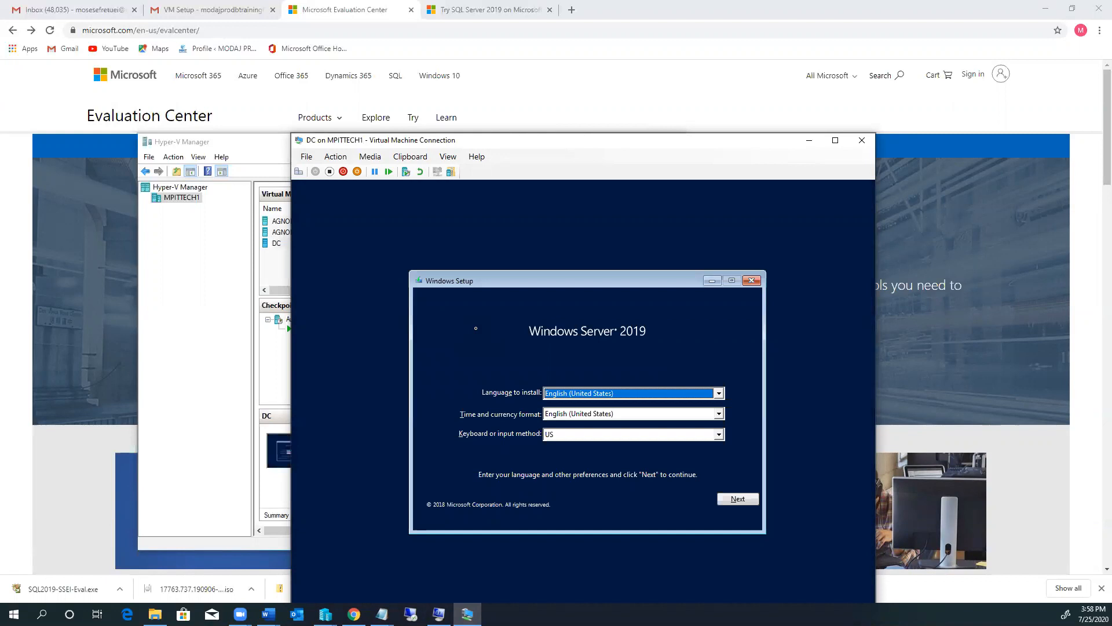
Step: Begin DC's install and select Windows Server 2019 Datacenter Evaluation (Desktop Experience)
click(742, 499)
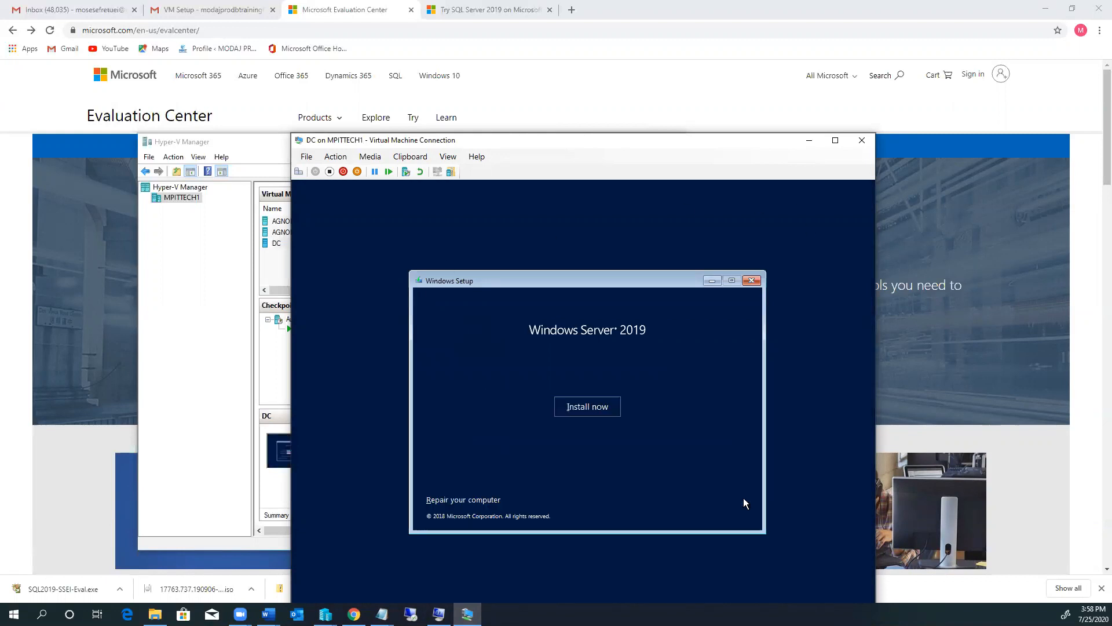
click(585, 408)
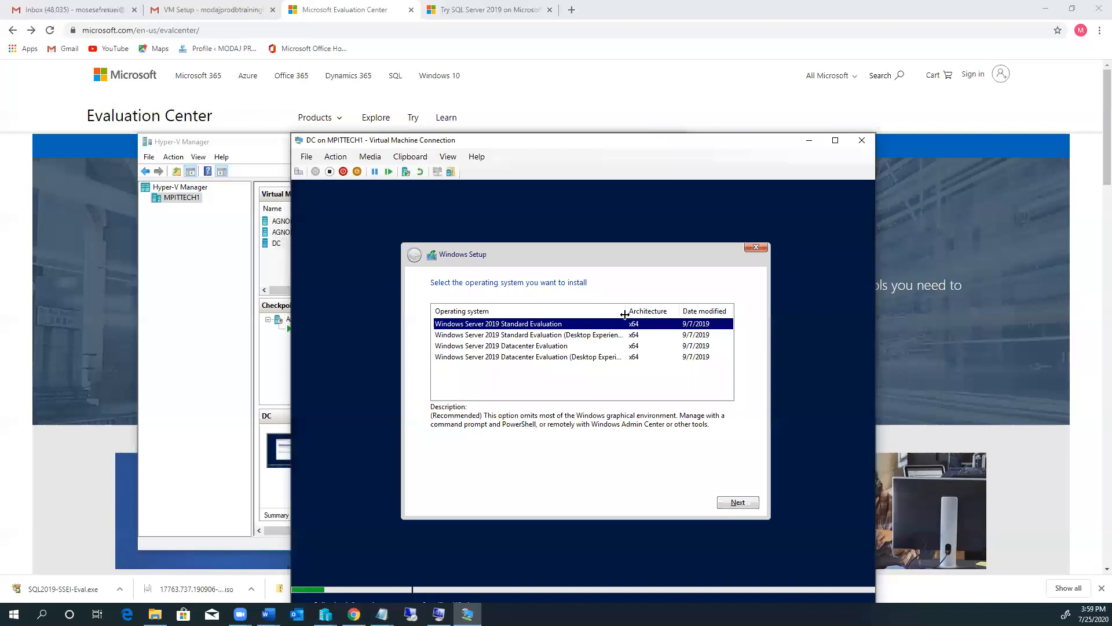
drag(625, 311, 650, 312)
drag(654, 313, 657, 314)
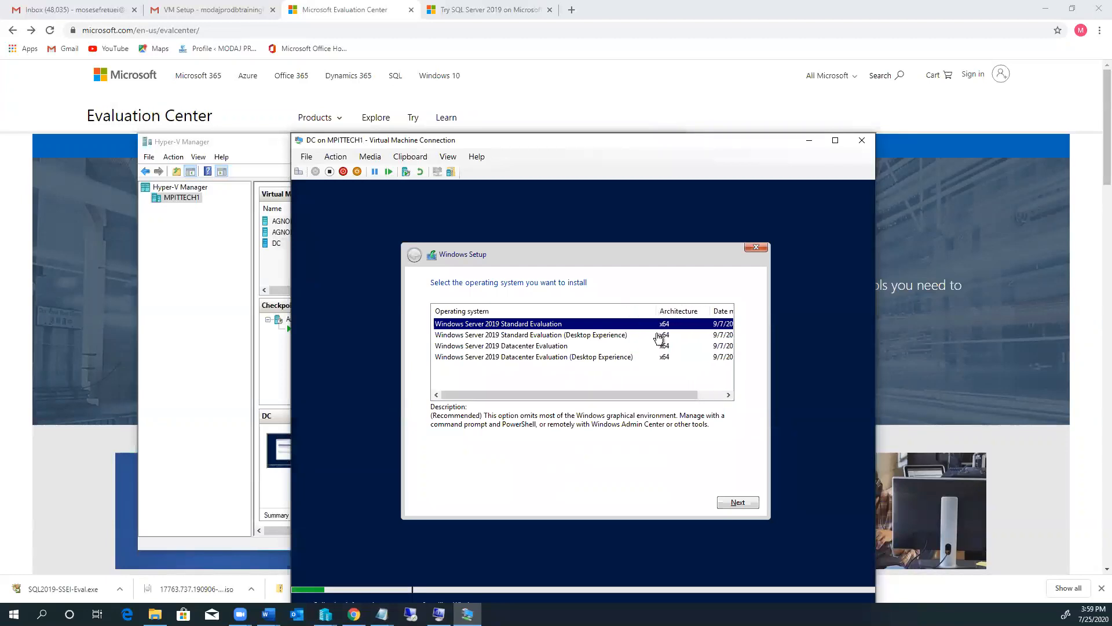
click(495, 358)
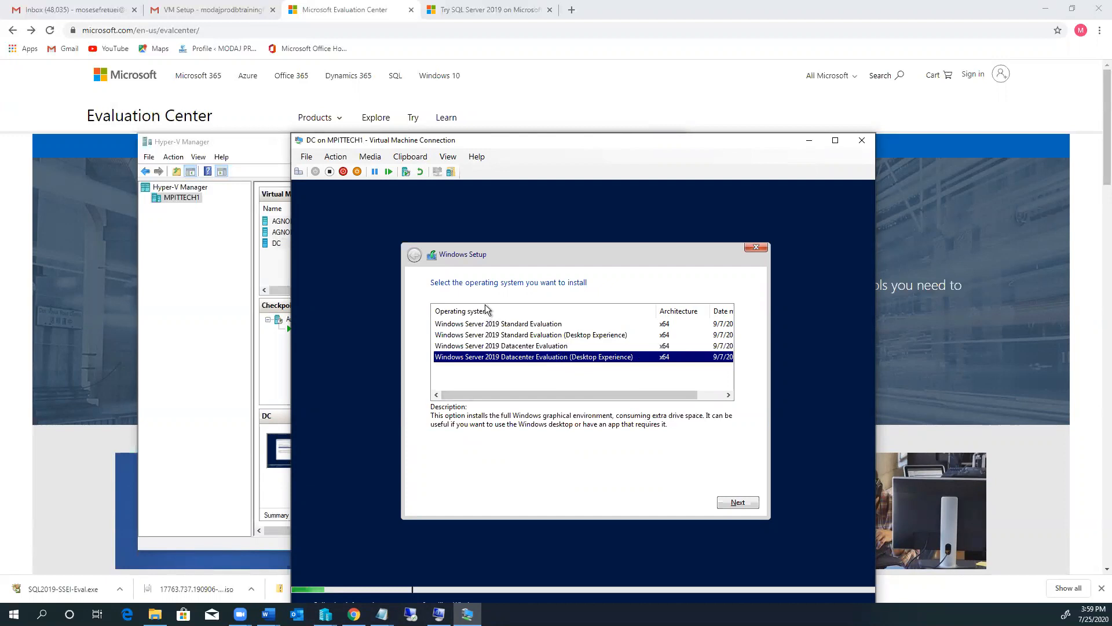
click(474, 324)
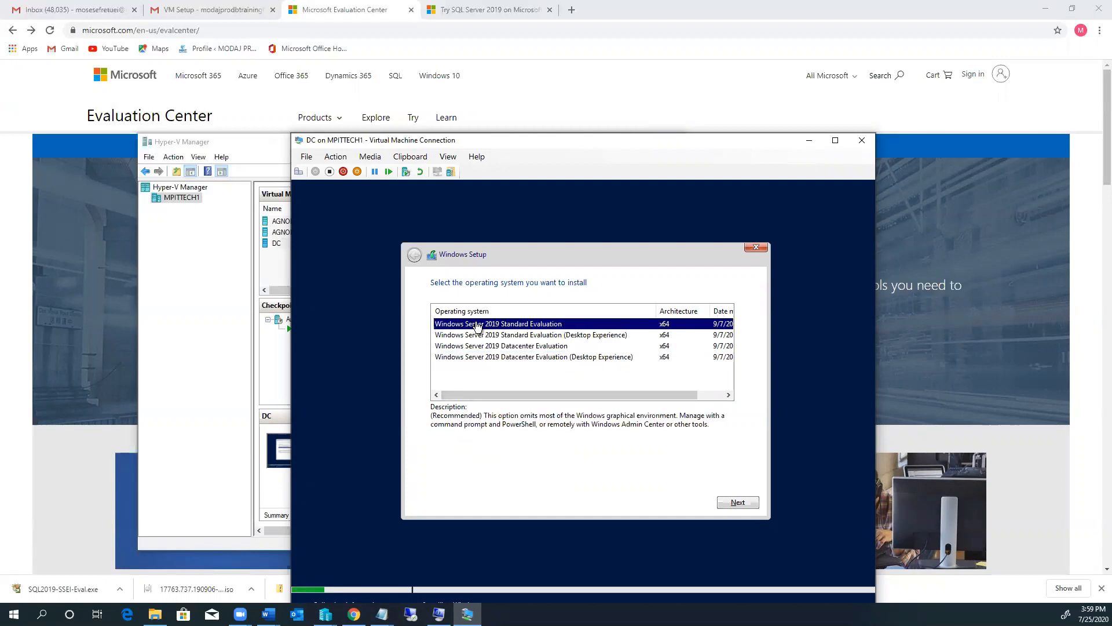
click(540, 358)
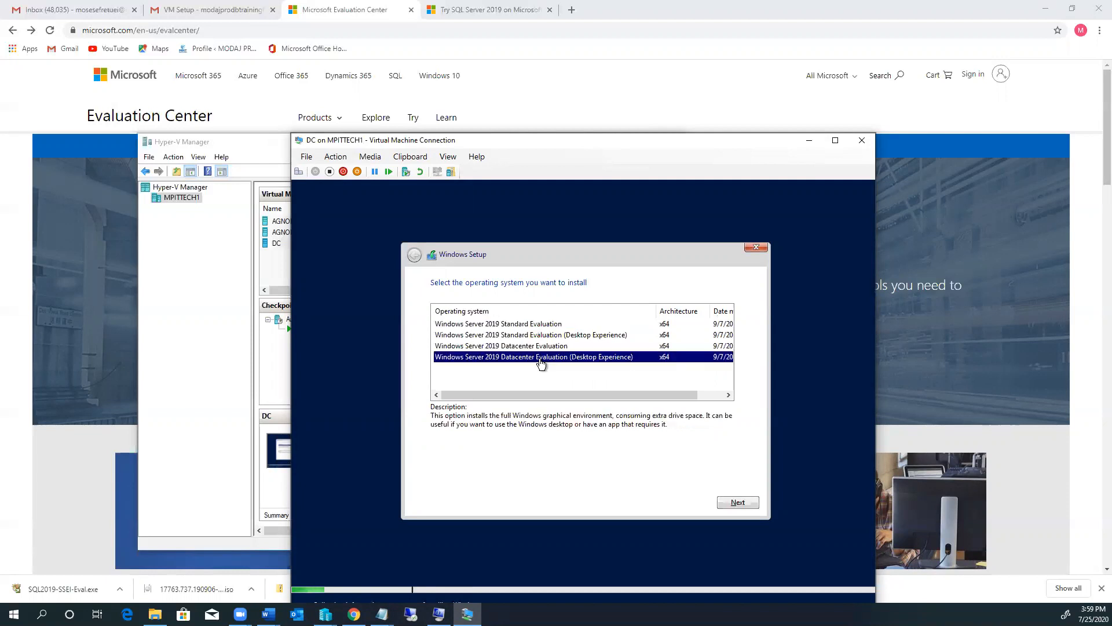
click(736, 502)
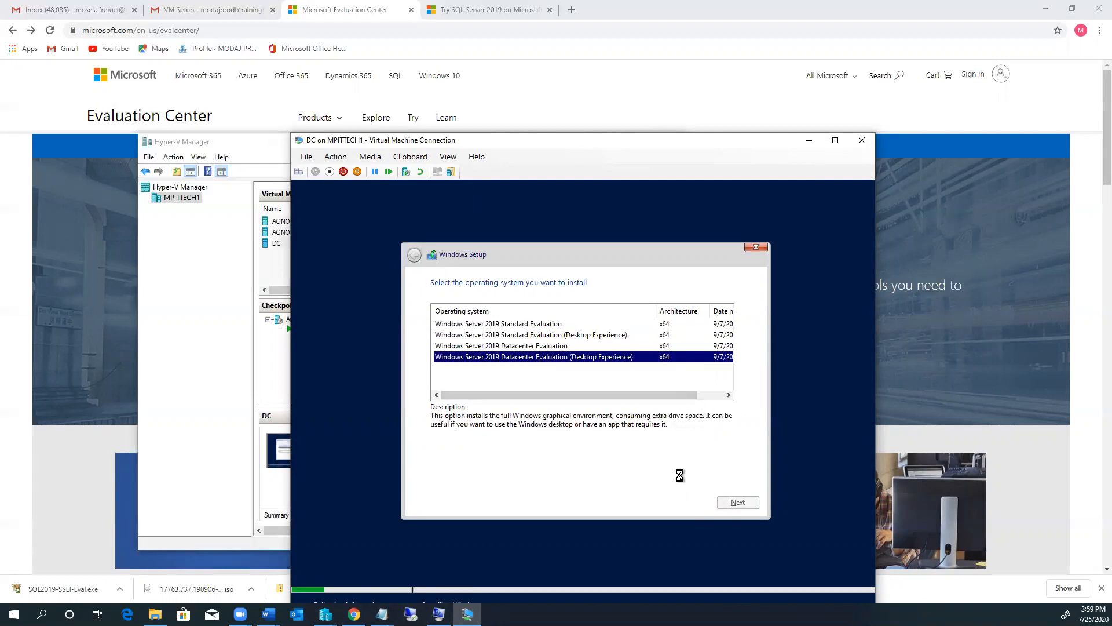
Step: Accept the license terms and choose Custom: Install Windows only
scroll(553, 415, down, 1)
scroll(553, 415, down, 15)
scroll(735, 343, down, 5)
drag(736, 346, 729, 461)
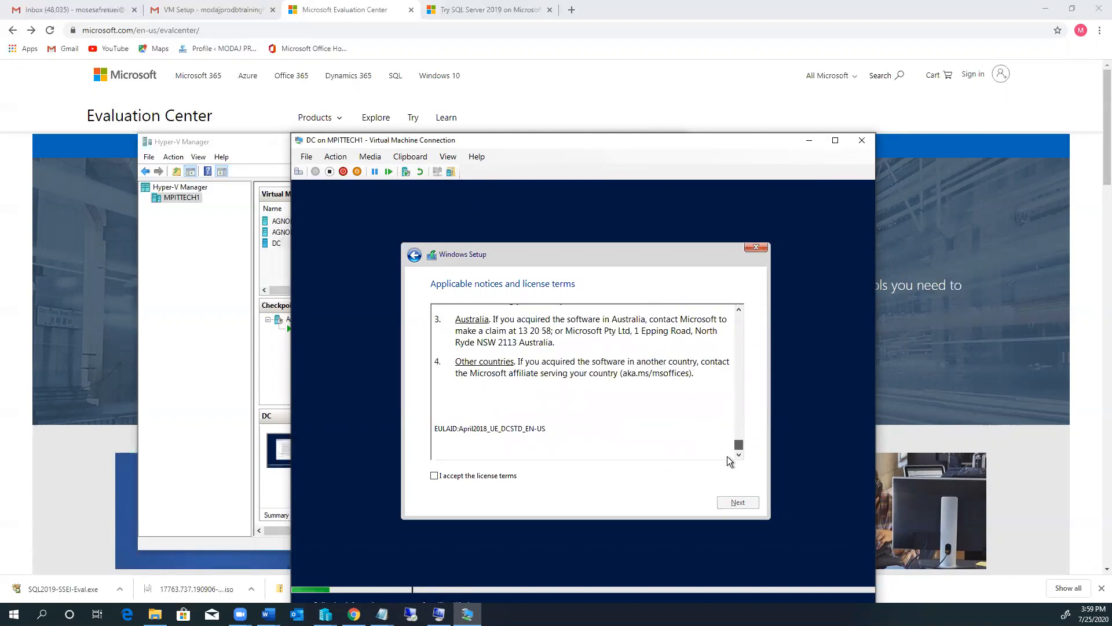
click(436, 476)
click(734, 500)
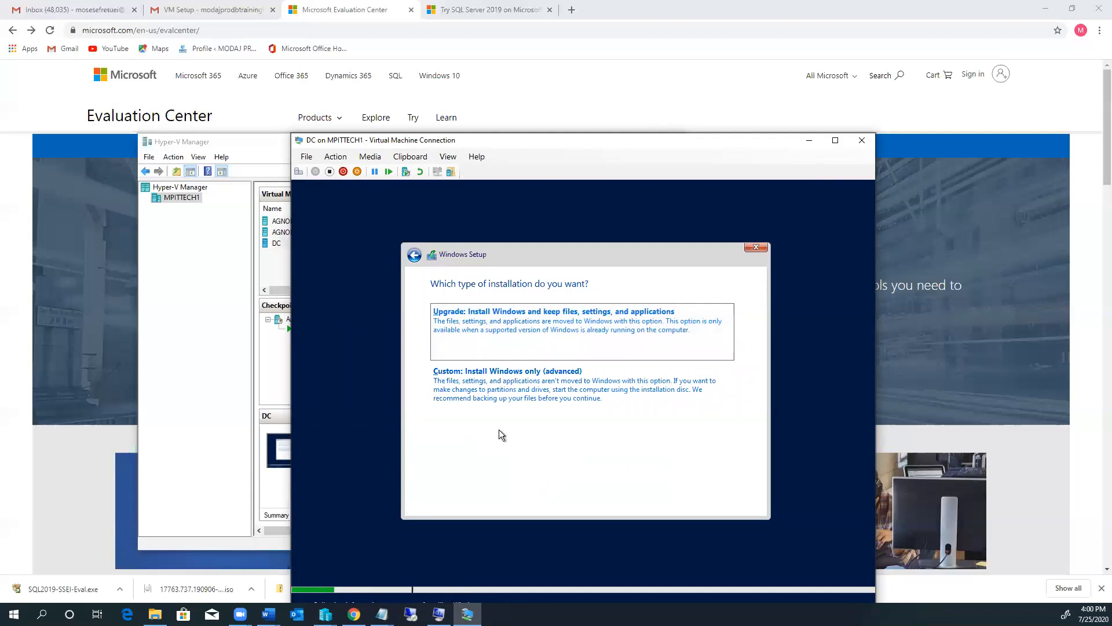
click(528, 380)
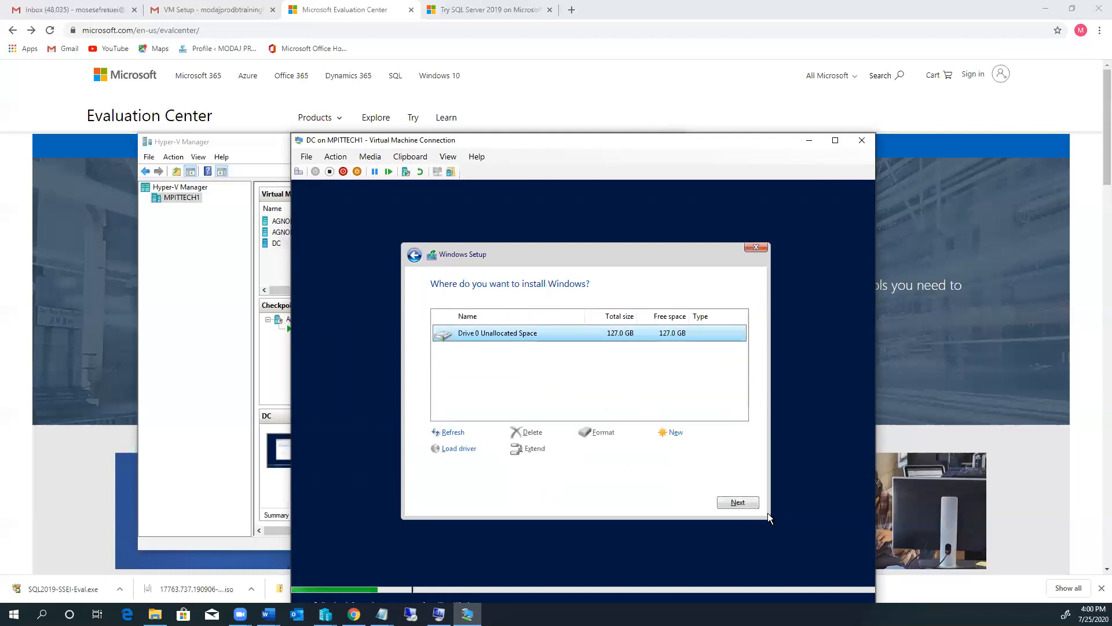
Step: Install Windows on DC's Drive 0 unallocated space, then return to the VM list
click(738, 502)
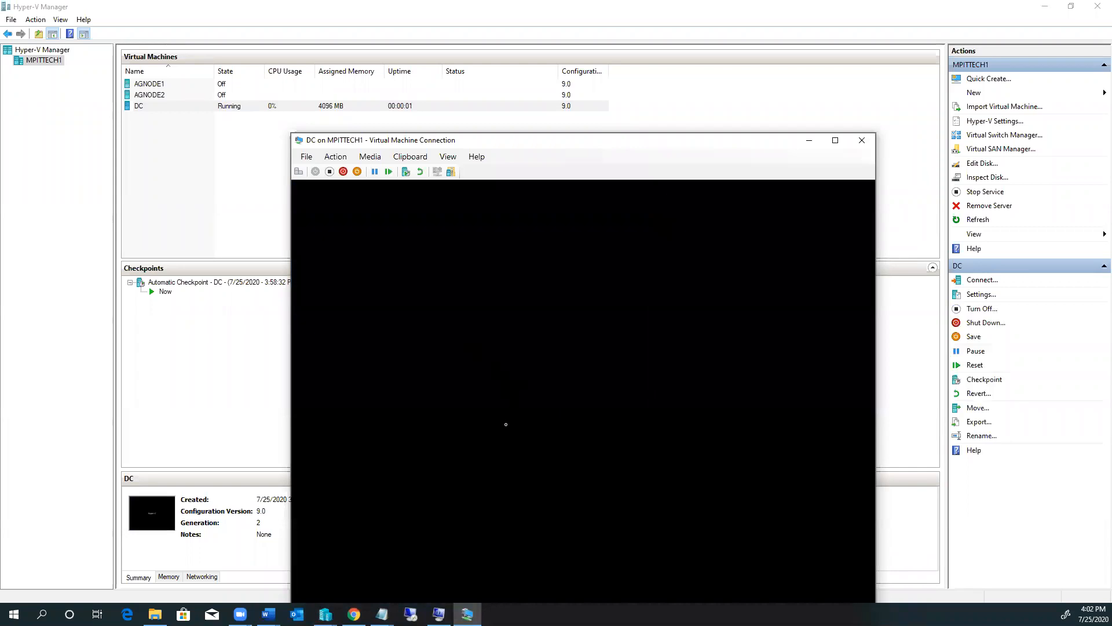
click(215, 190)
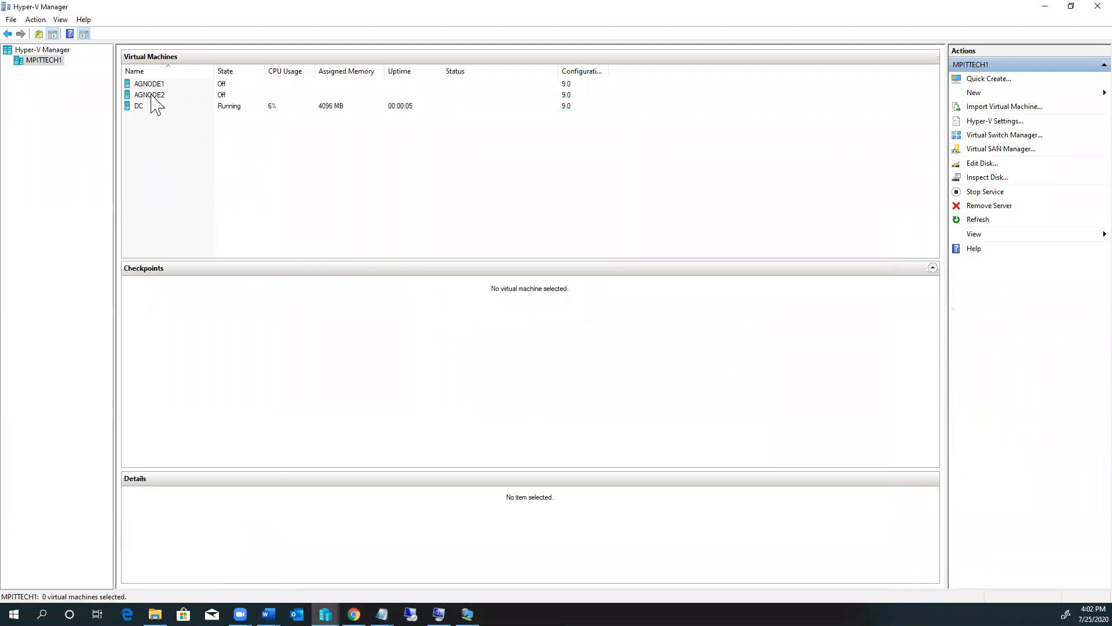
Step: Connect to AGNODE1, power it on, keep English (United States), and begin installing
click(154, 86)
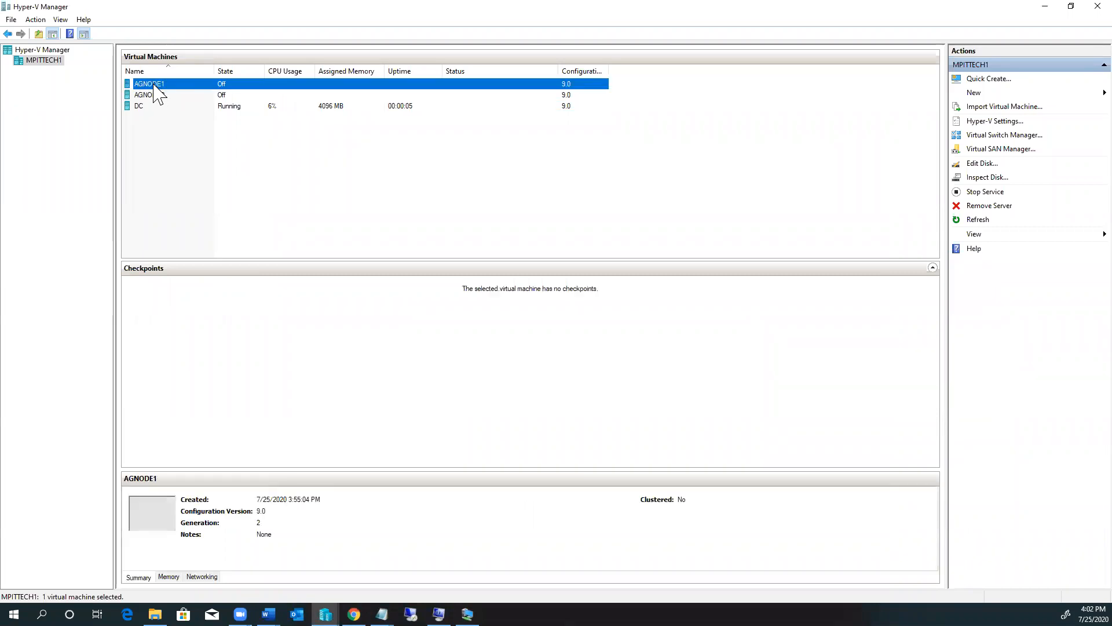
right_click(154, 86)
click(187, 92)
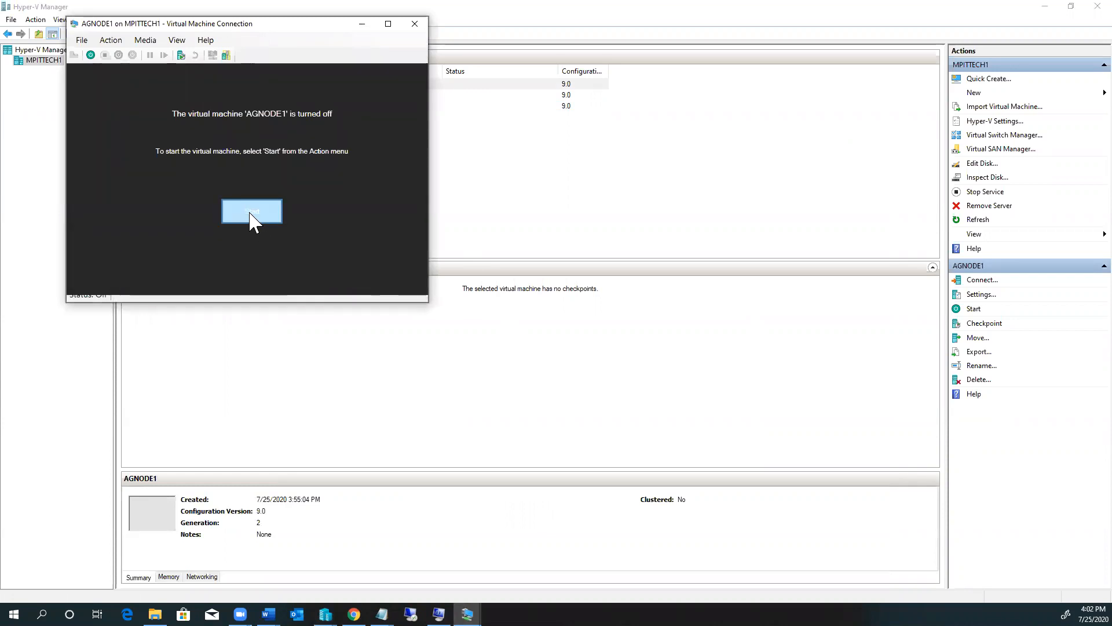
click(249, 213)
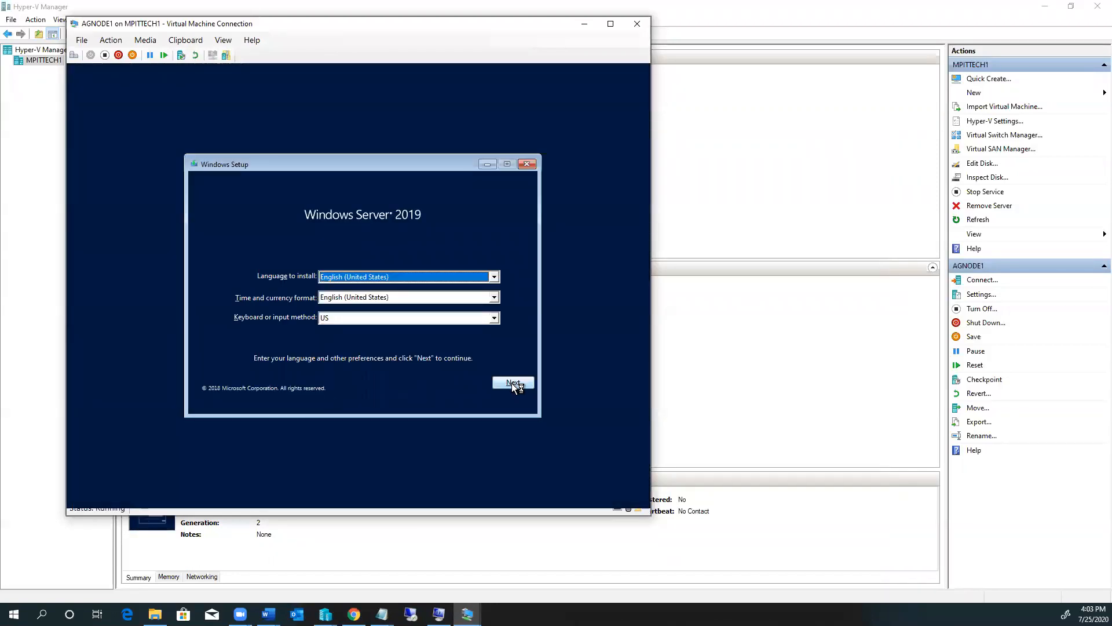
click(514, 383)
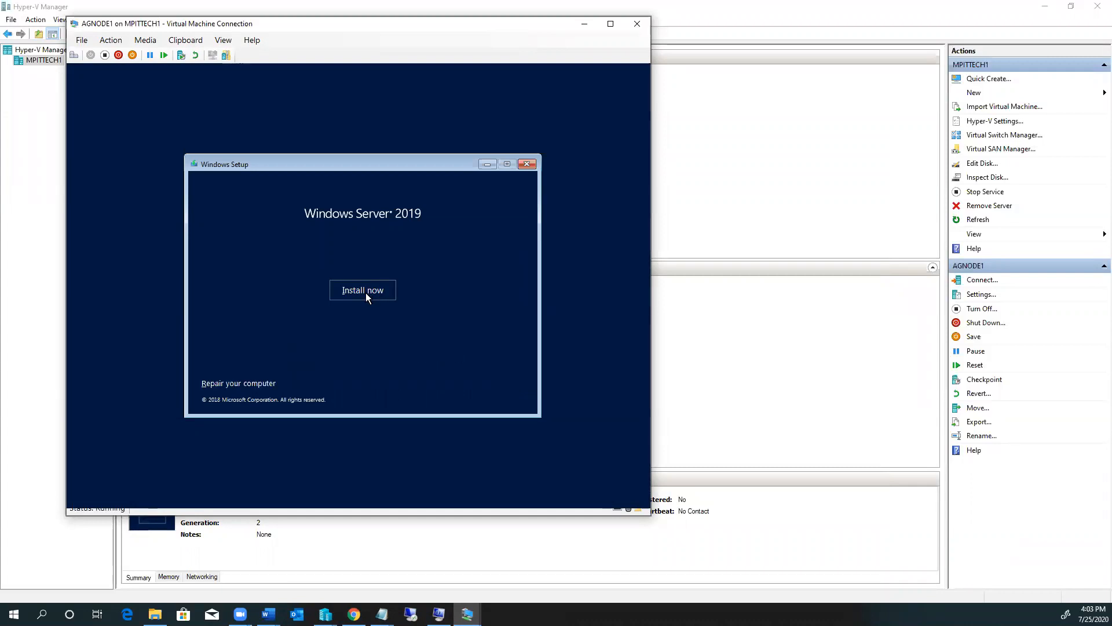
click(366, 294)
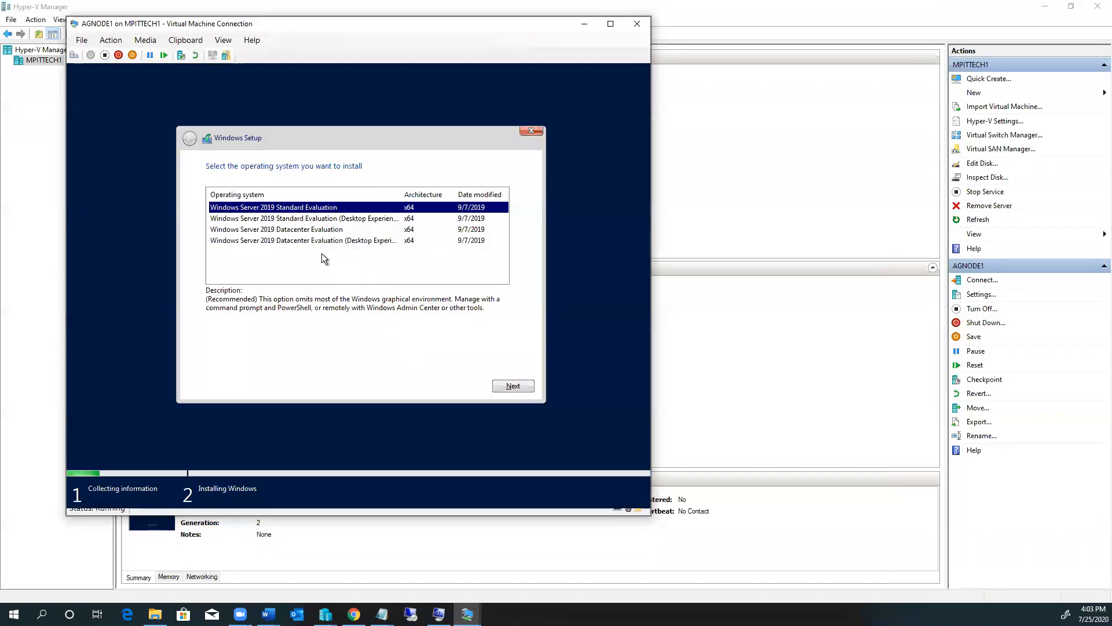
Step: Choose Datacenter Evaluation (Desktop Experience), accept the license, and custom-install to Drive 0
click(326, 242)
click(501, 386)
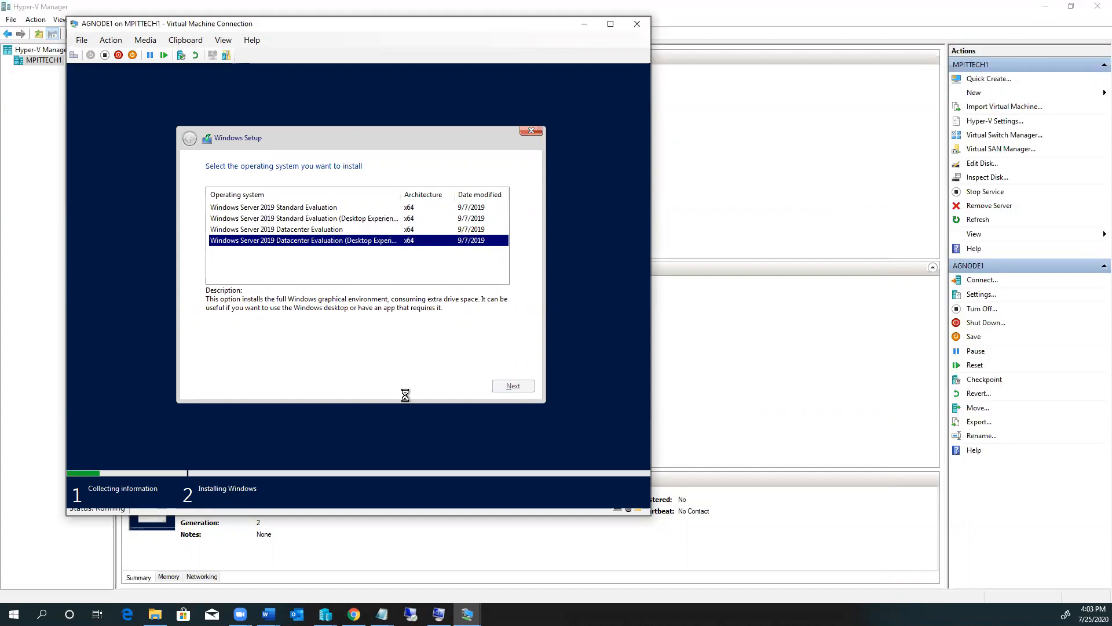
click(210, 359)
click(510, 387)
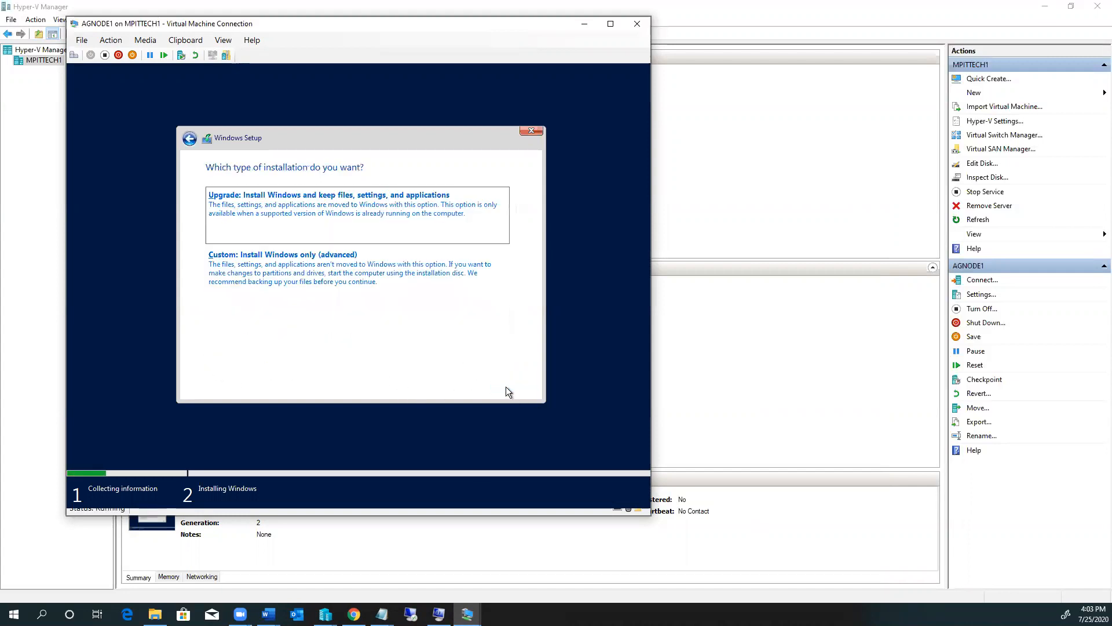
click(326, 265)
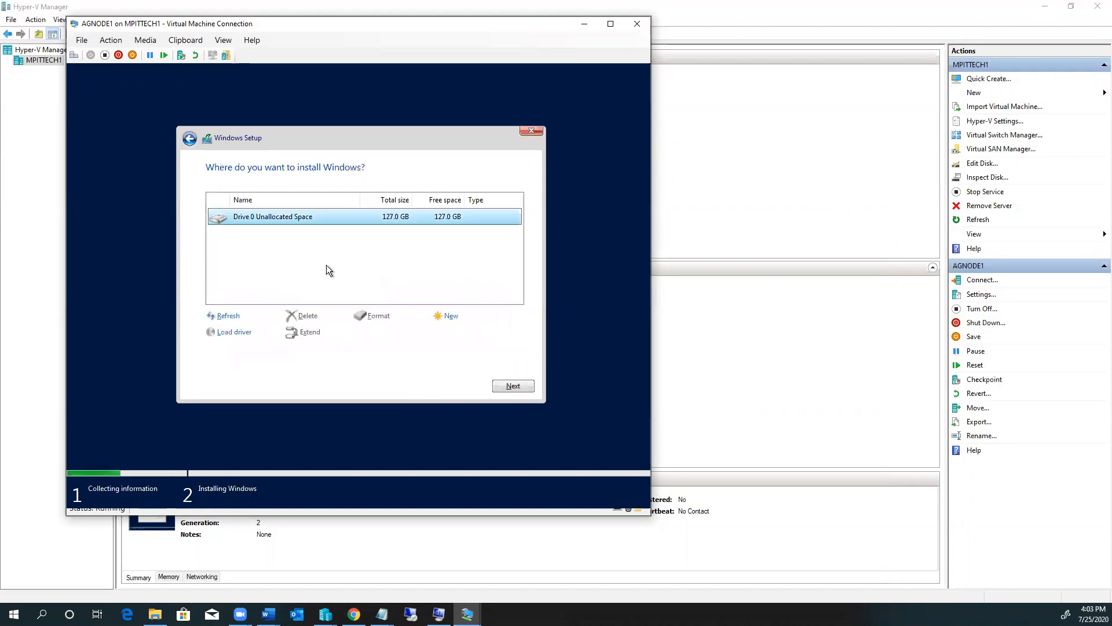
click(512, 387)
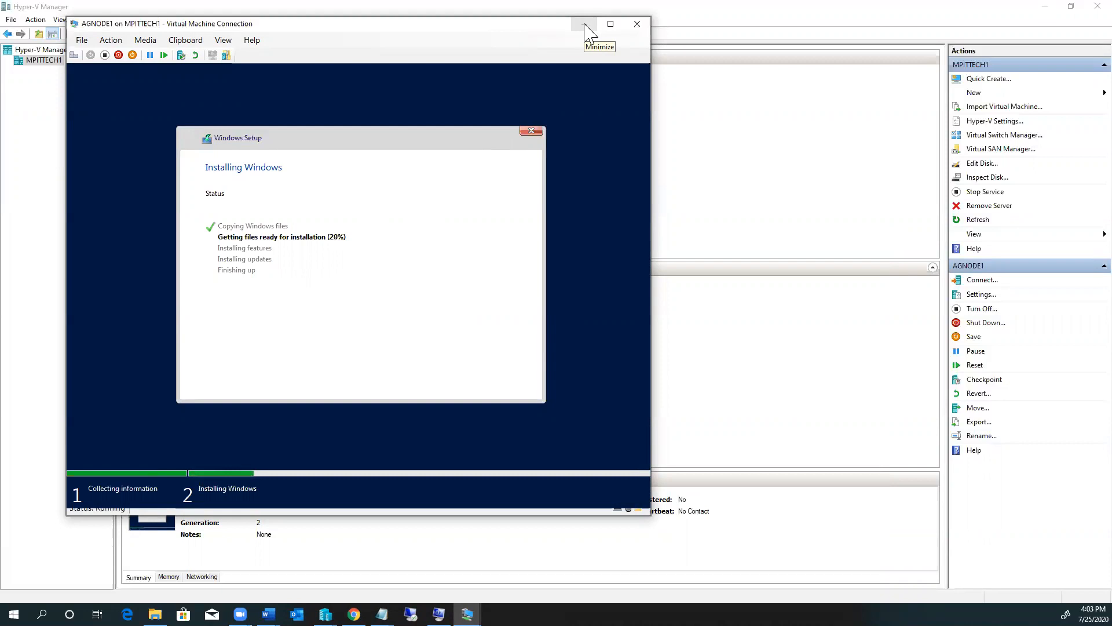
click(584, 24)
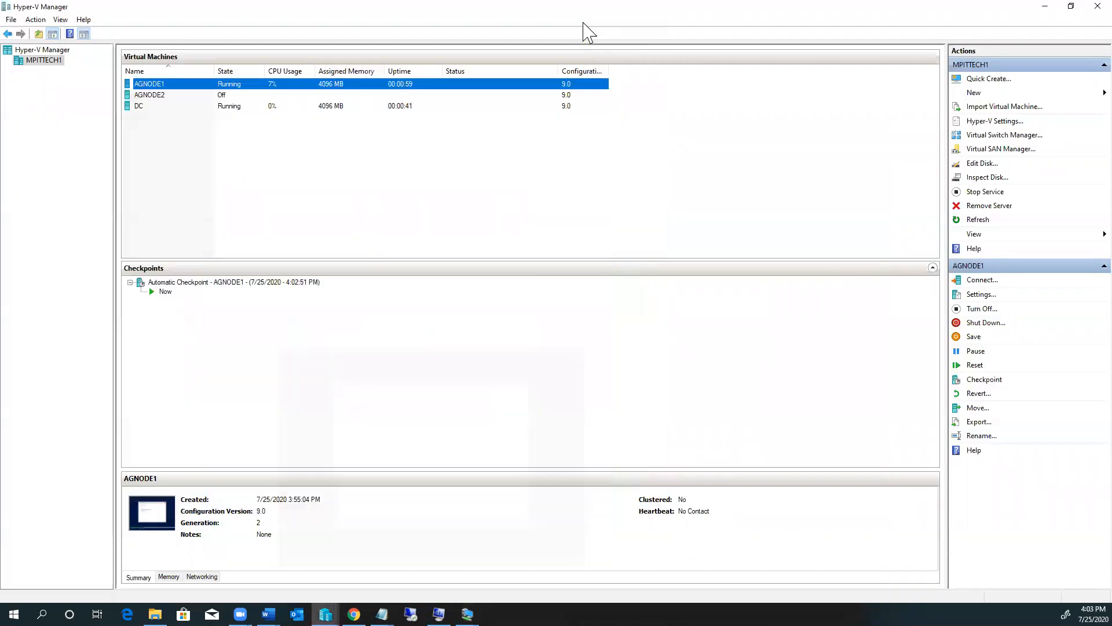
Step: Connect to AGNODE2, power it on, boot from DVD and keep default language settings
right_click(155, 95)
click(202, 101)
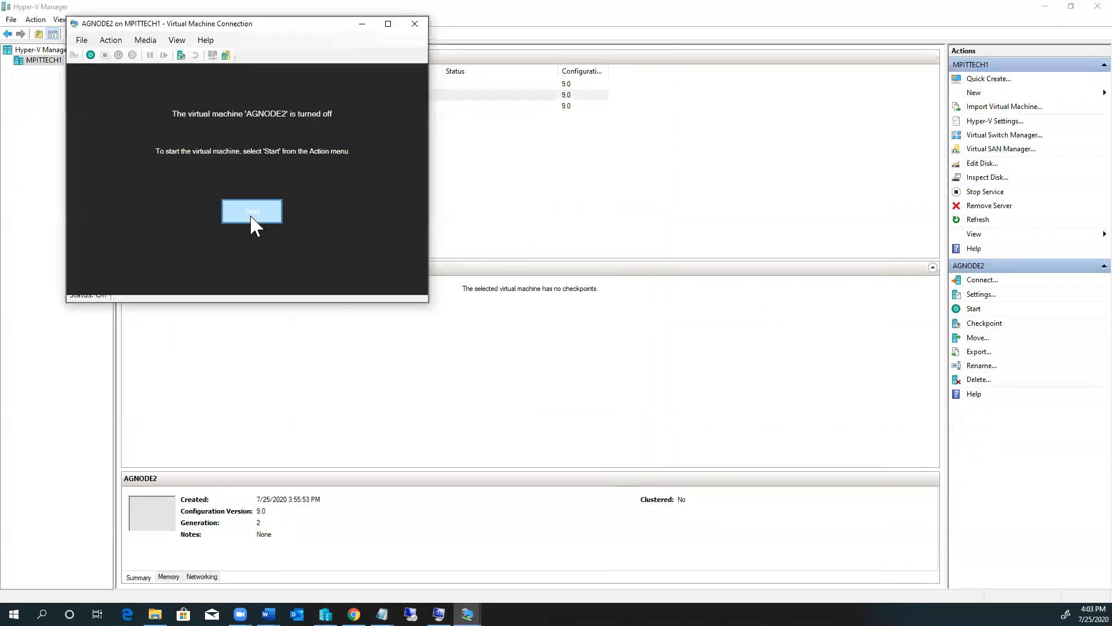
click(250, 211)
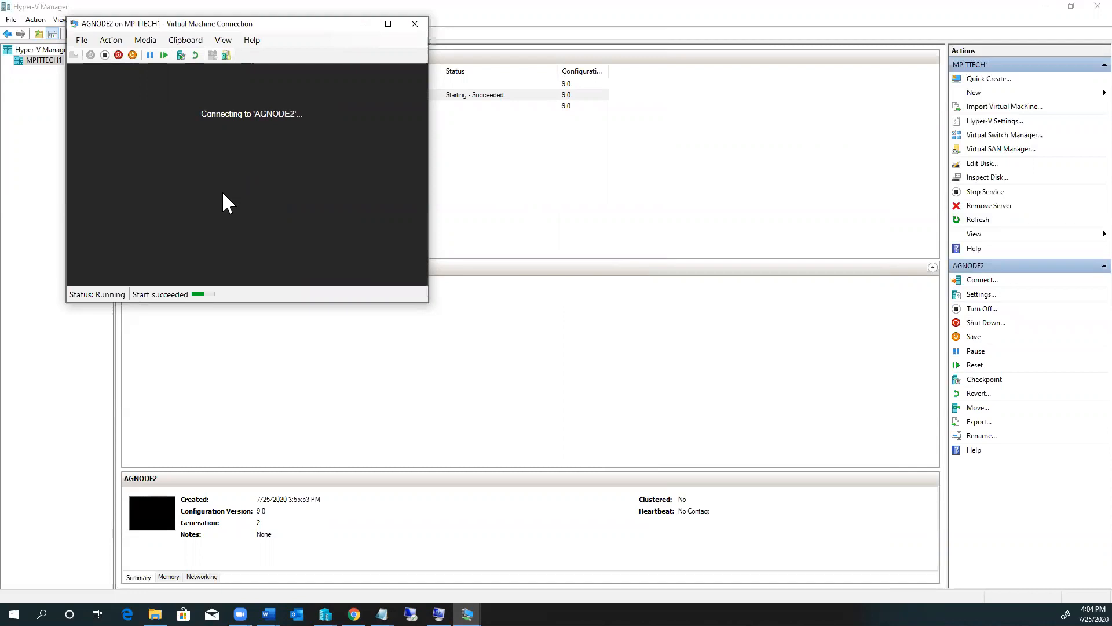
key(Return)
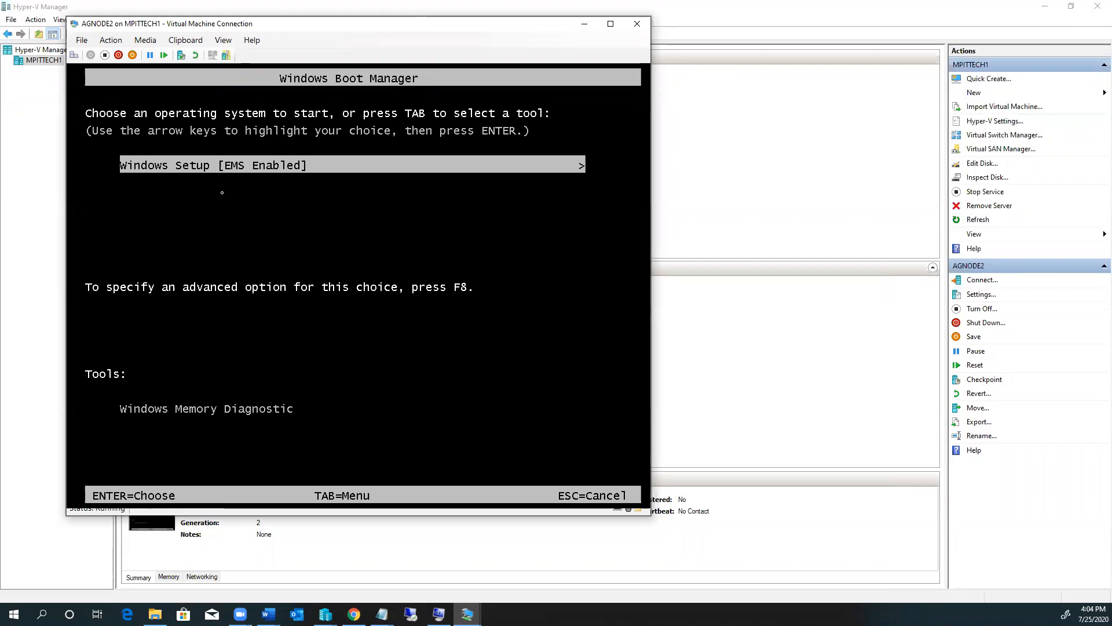
key(Return)
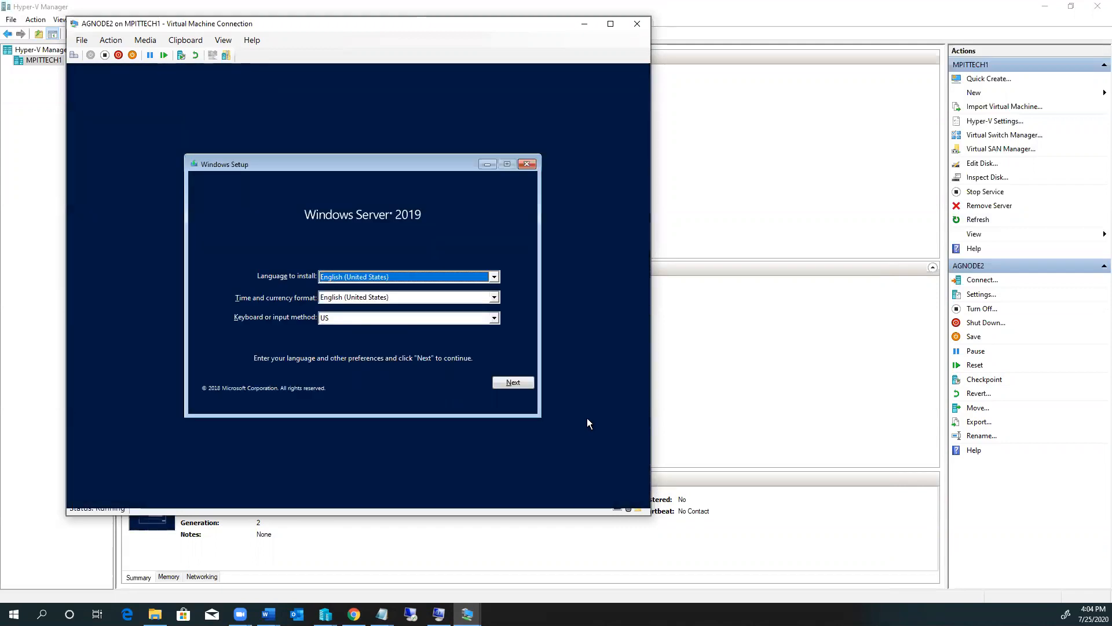
click(513, 383)
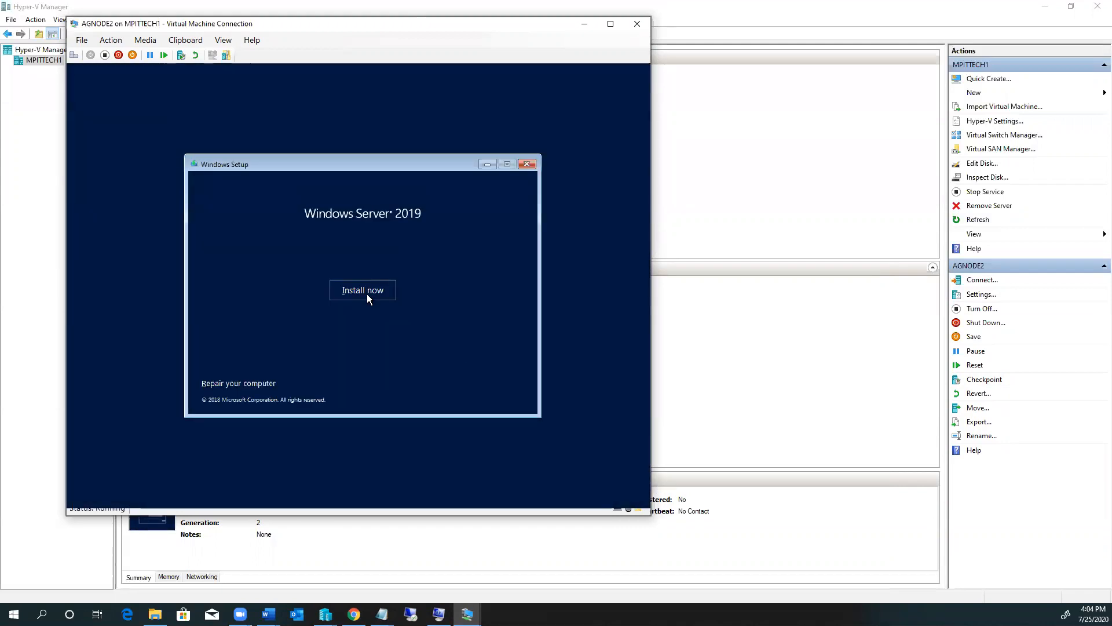
Step: Install Datacenter Evaluation (Desktop Experience) with license accepted as a Custom install onto Drive 0
click(367, 297)
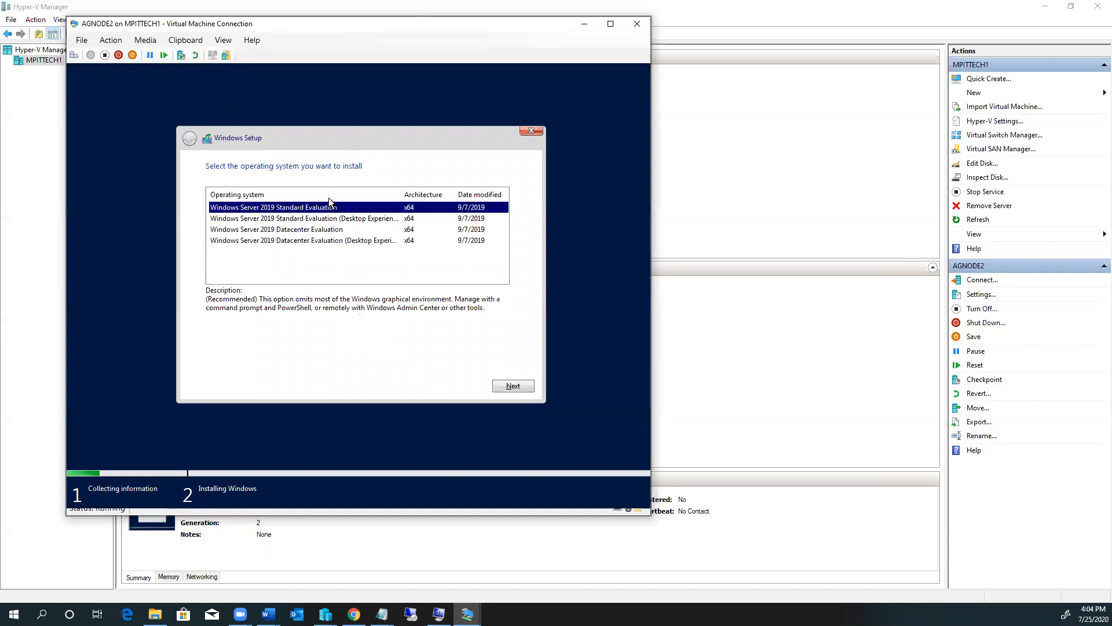
click(325, 242)
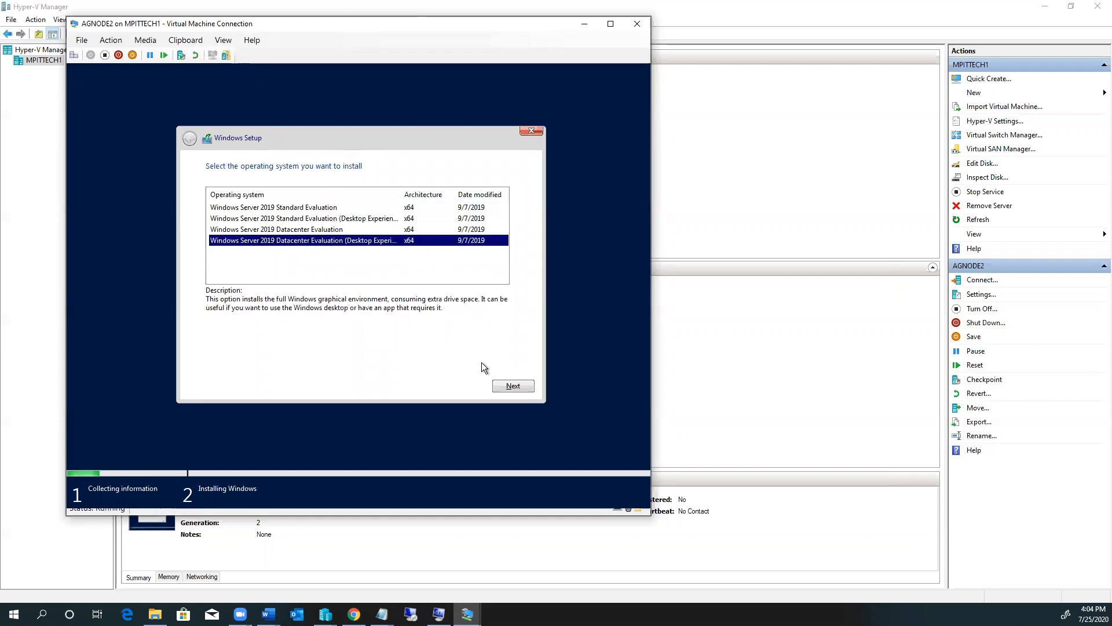
click(509, 387)
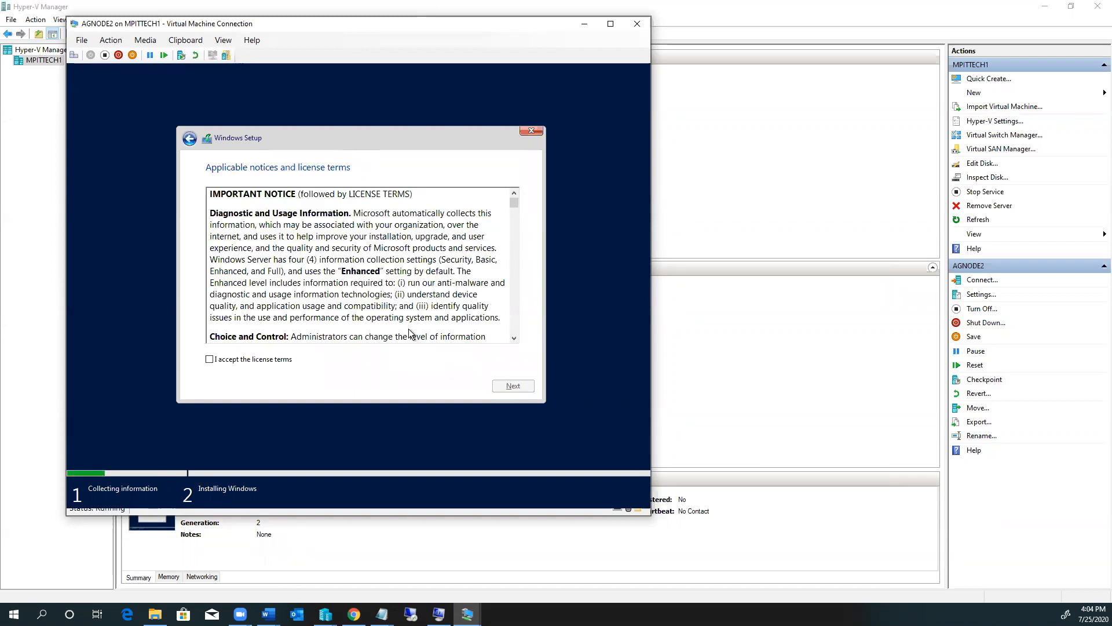
click(210, 359)
click(512, 387)
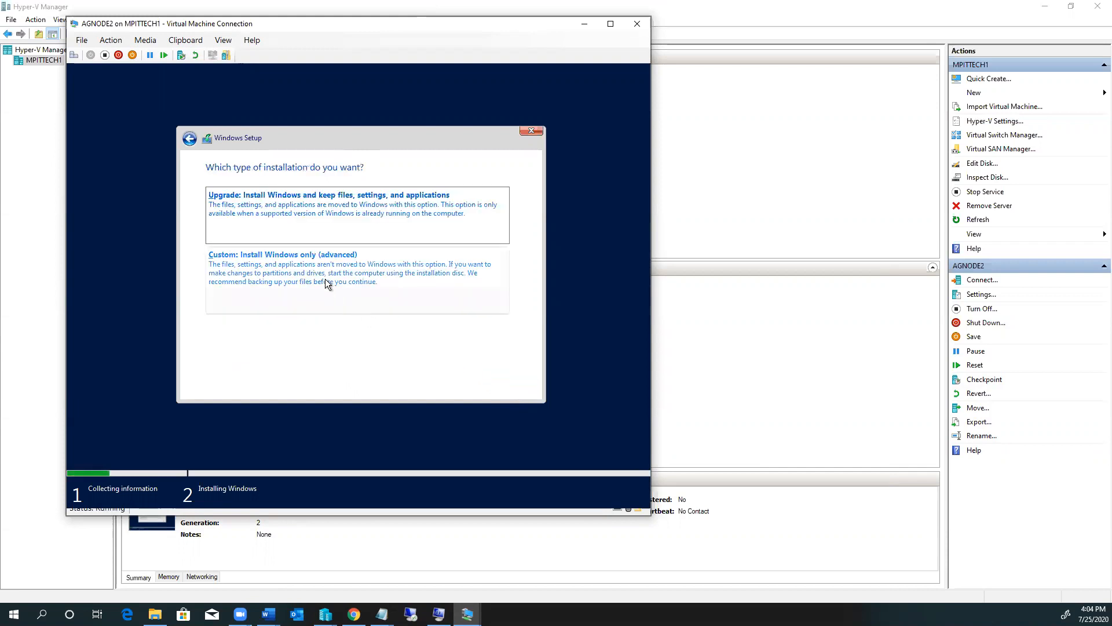
click(325, 279)
click(514, 386)
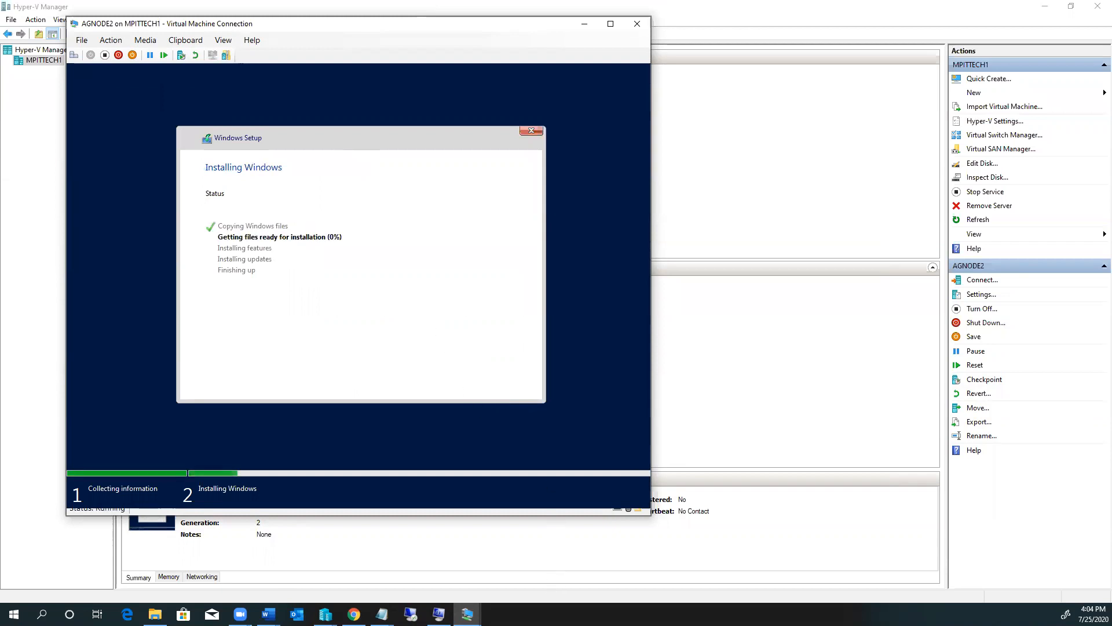
Step: Switch to AGNODE1's console to check its Windows Setup, now installing updates
mouse_move(468, 614)
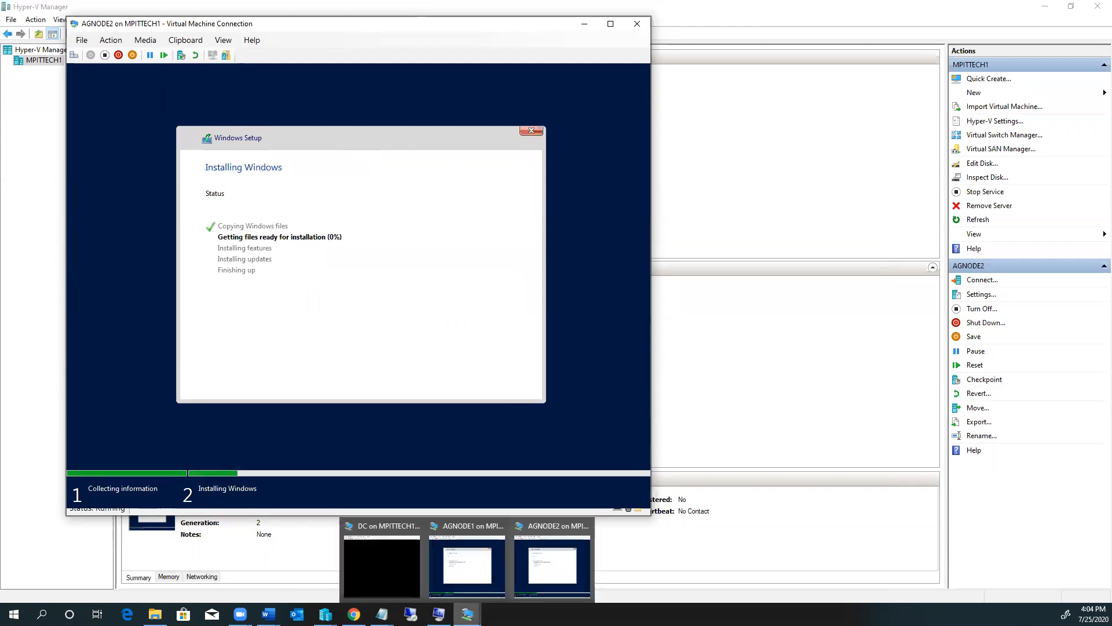
click(464, 579)
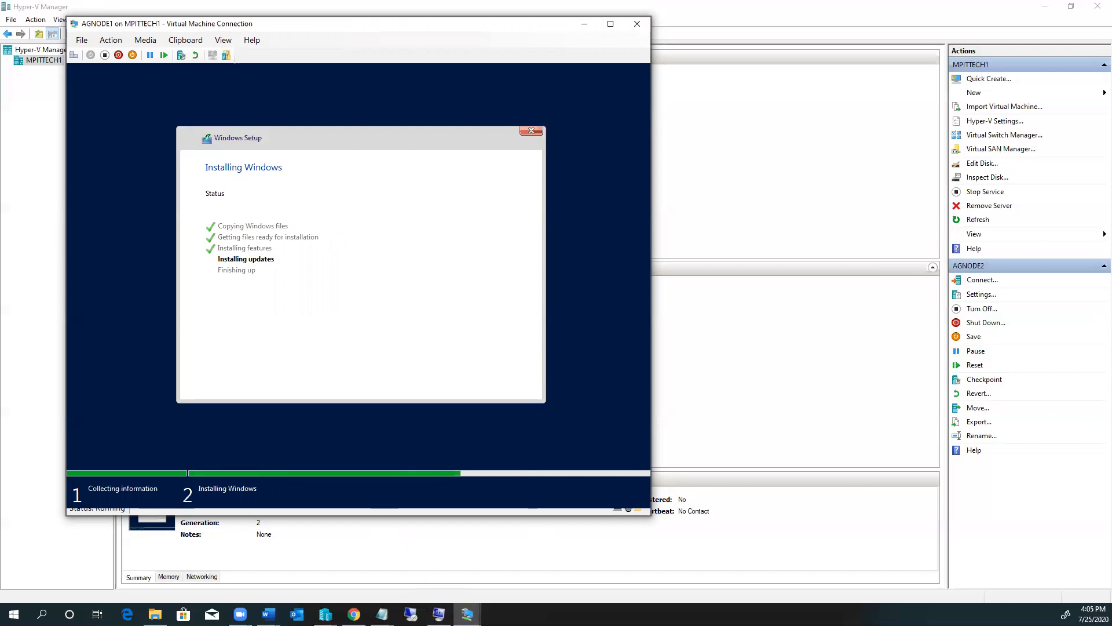
Step: Bring up the untitled Notepad agenda notes, then minimize them to reveal AGNODE2's password page
mouse_move(382, 614)
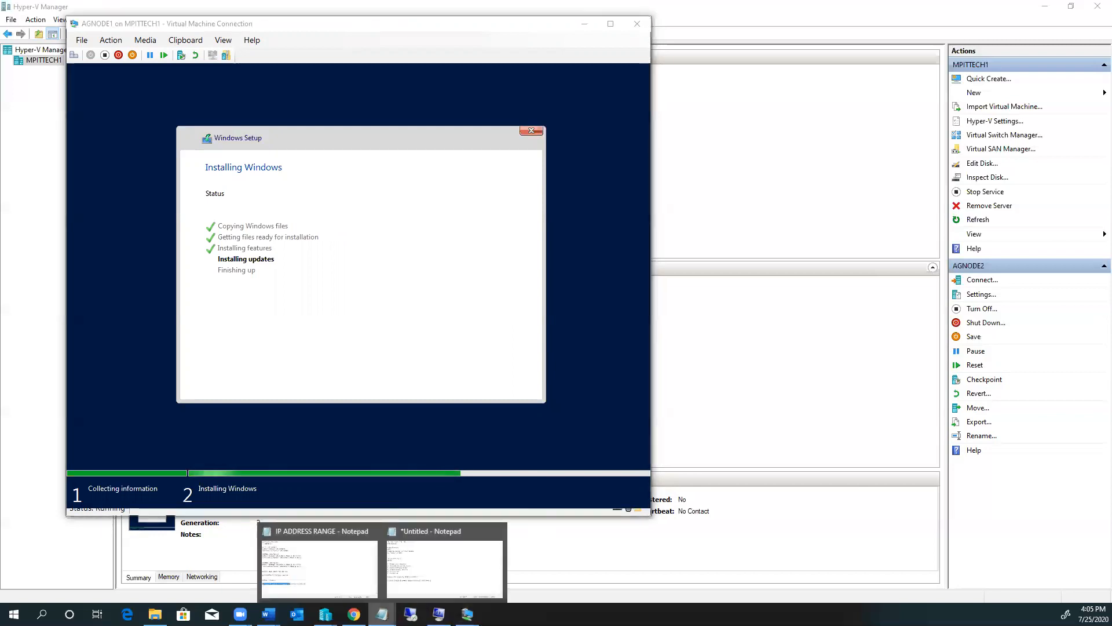
click(430, 580)
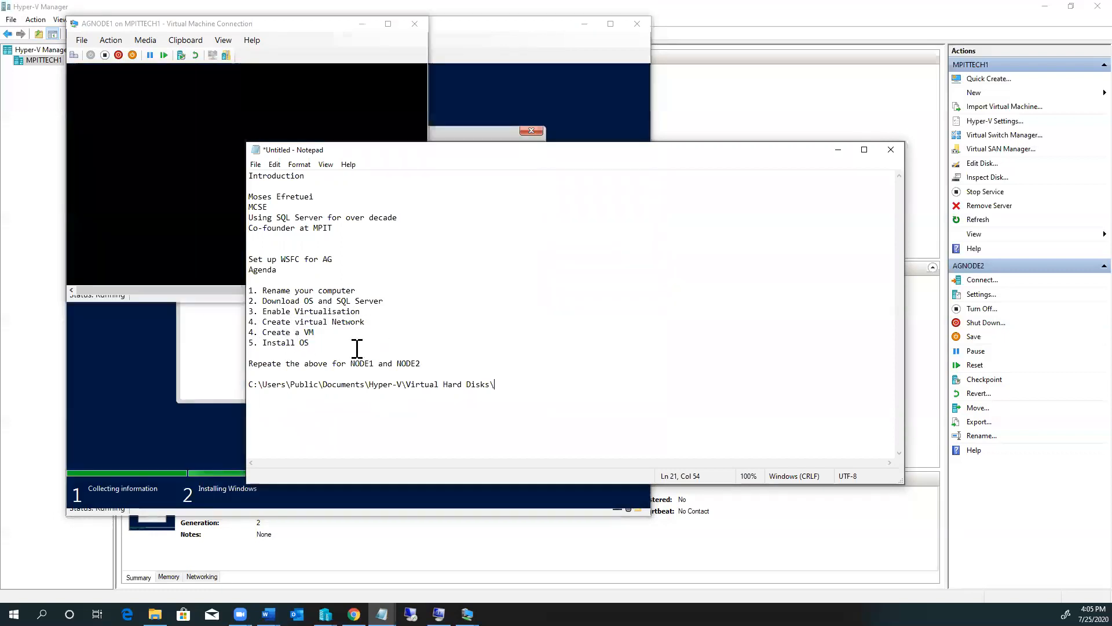
click(838, 152)
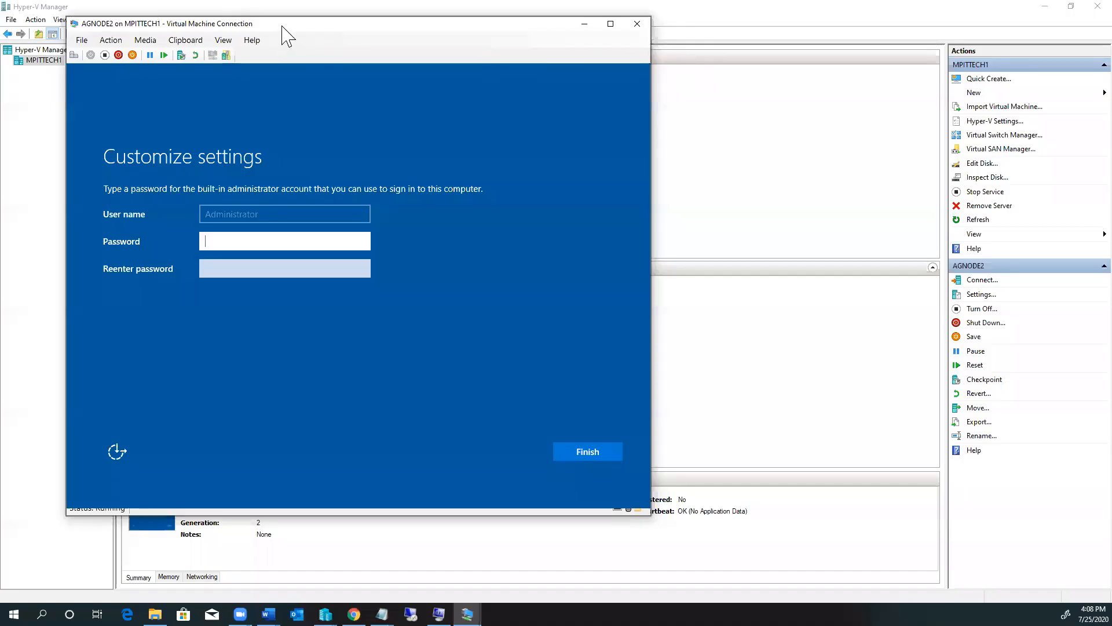
Step: Hide AGNODE2's console and open Virtual Switch Manager for host MPITTECH1
click(580, 56)
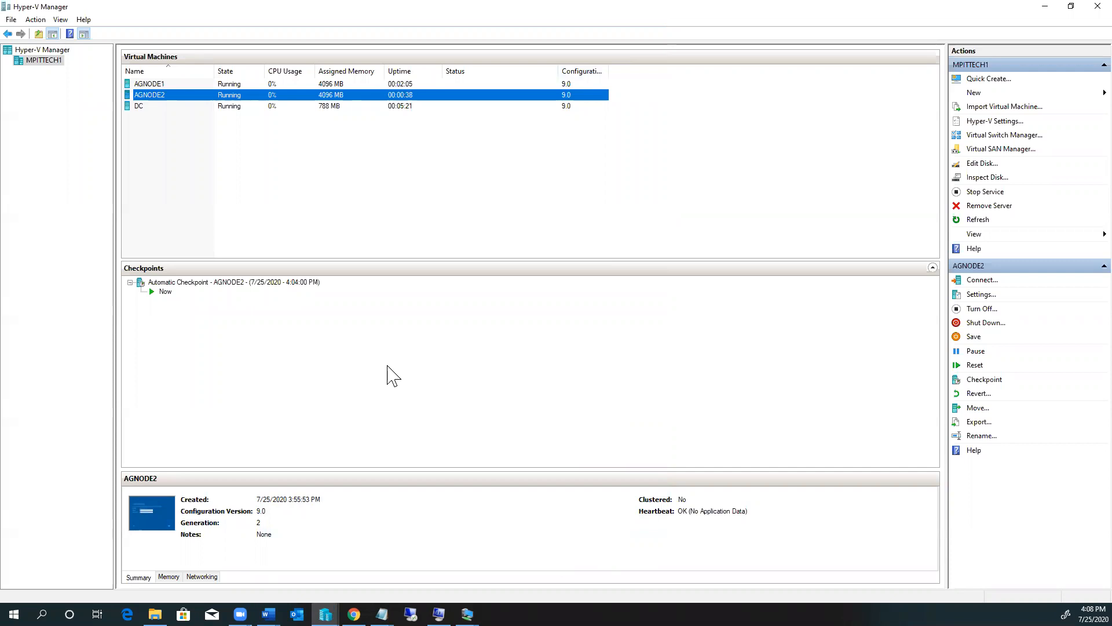
click(42, 61)
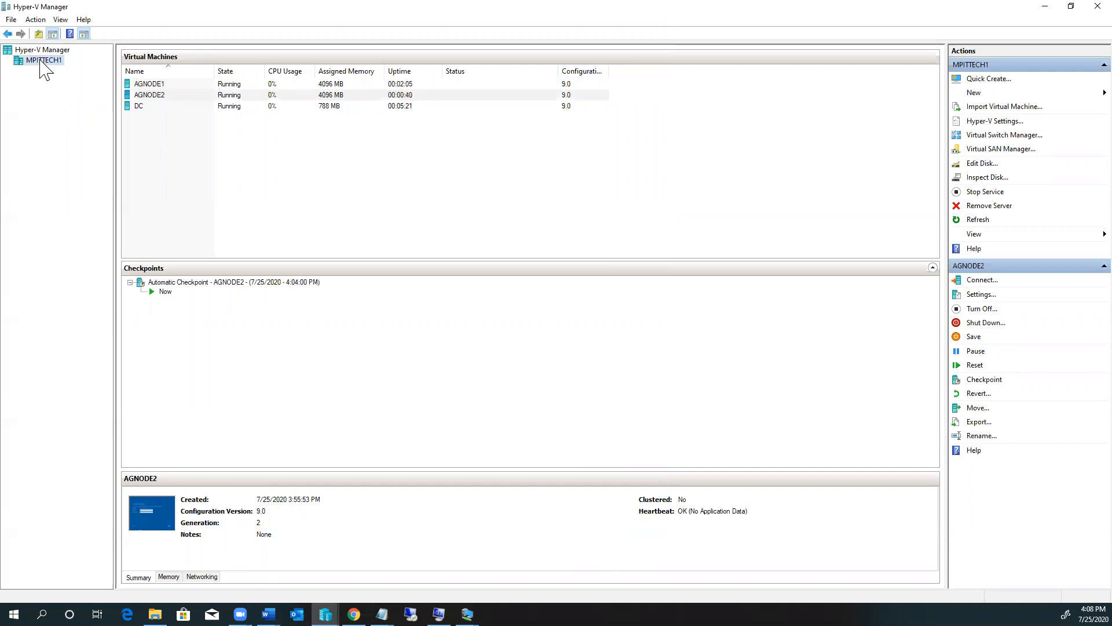
right_click(41, 61)
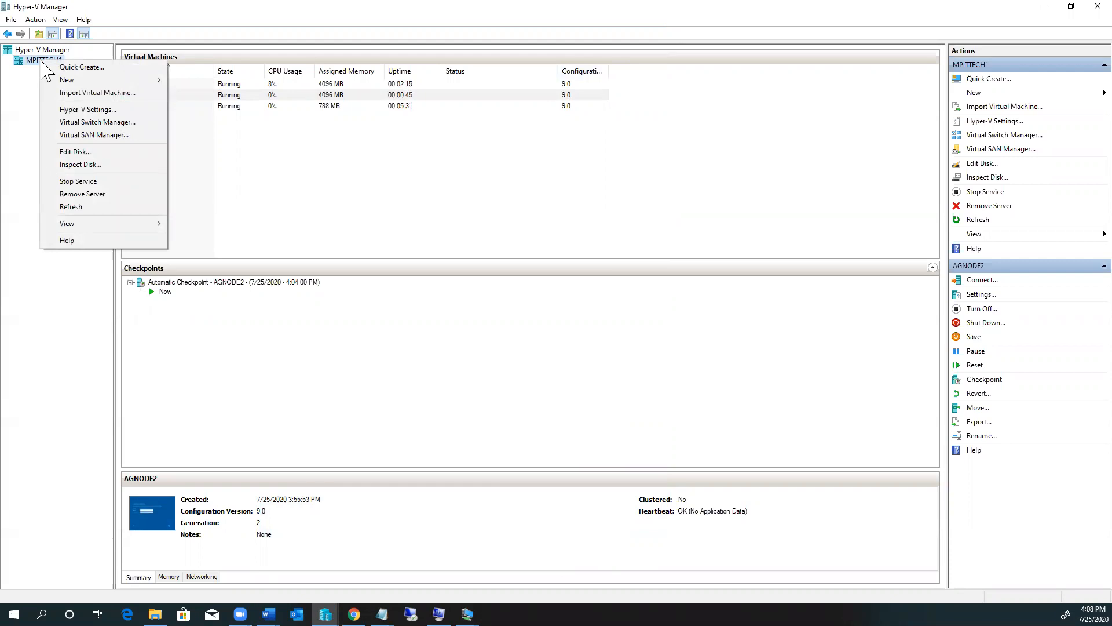
click(105, 122)
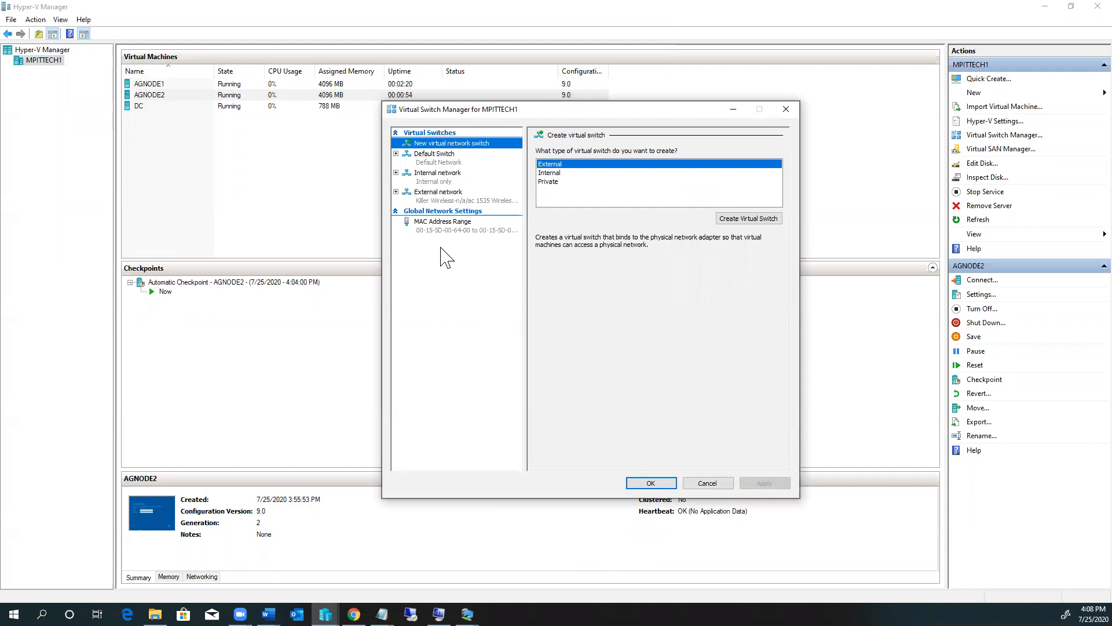
Step: Review the global network settings and the External network switch, returning to New virtual network switch
click(441, 212)
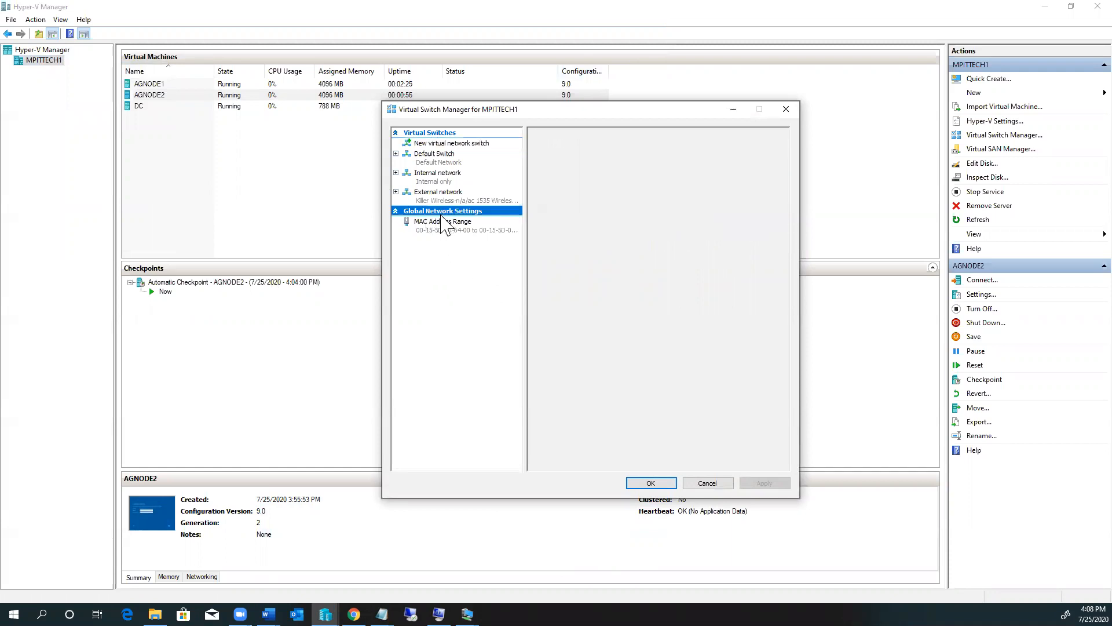
click(439, 200)
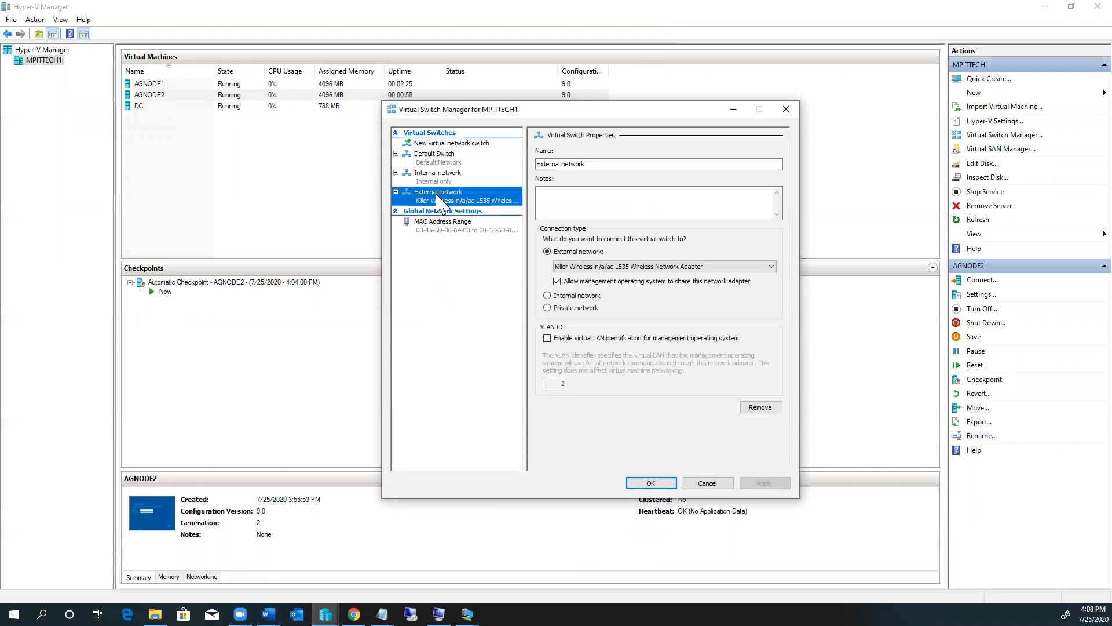
click(433, 145)
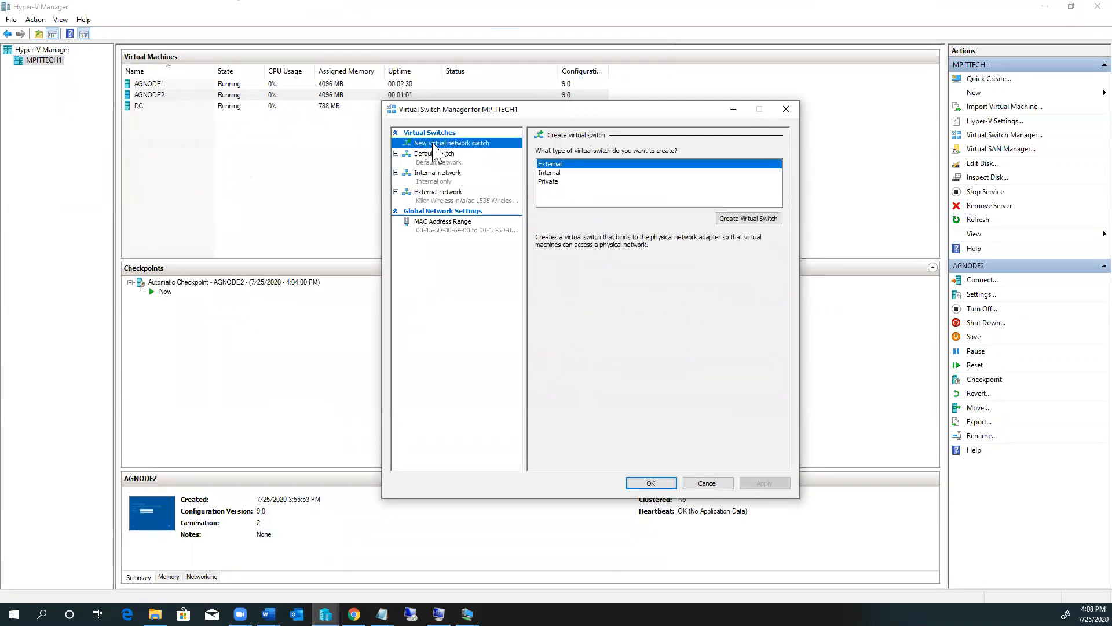
click(445, 209)
click(456, 200)
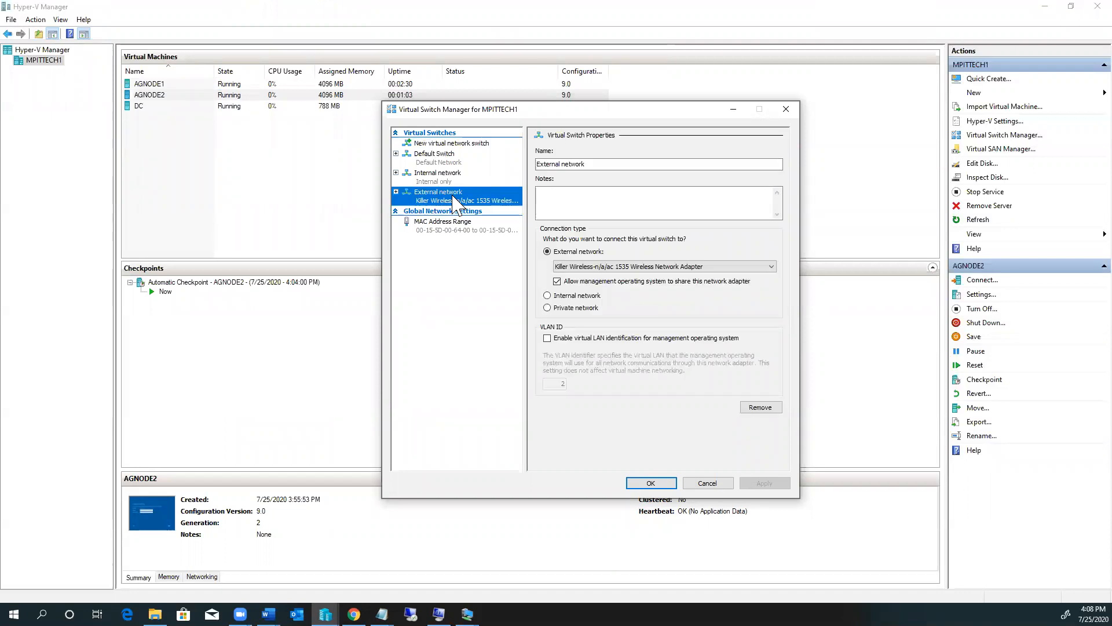
click(448, 145)
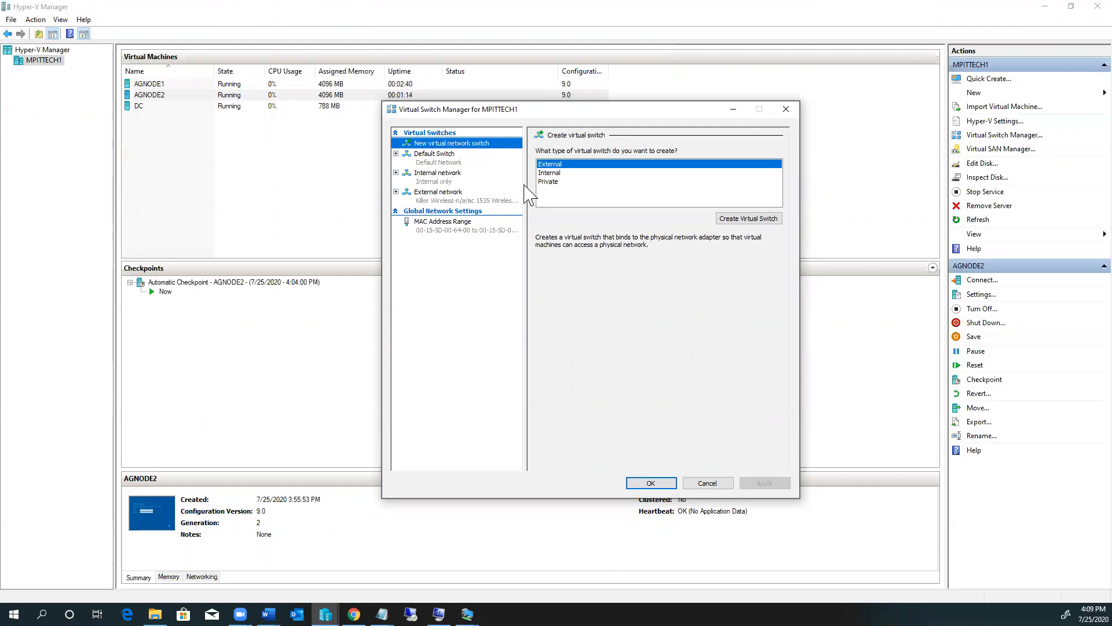
Step: Create an Internal virtual switch named 'Internal Network', apply it and close with OK
click(550, 174)
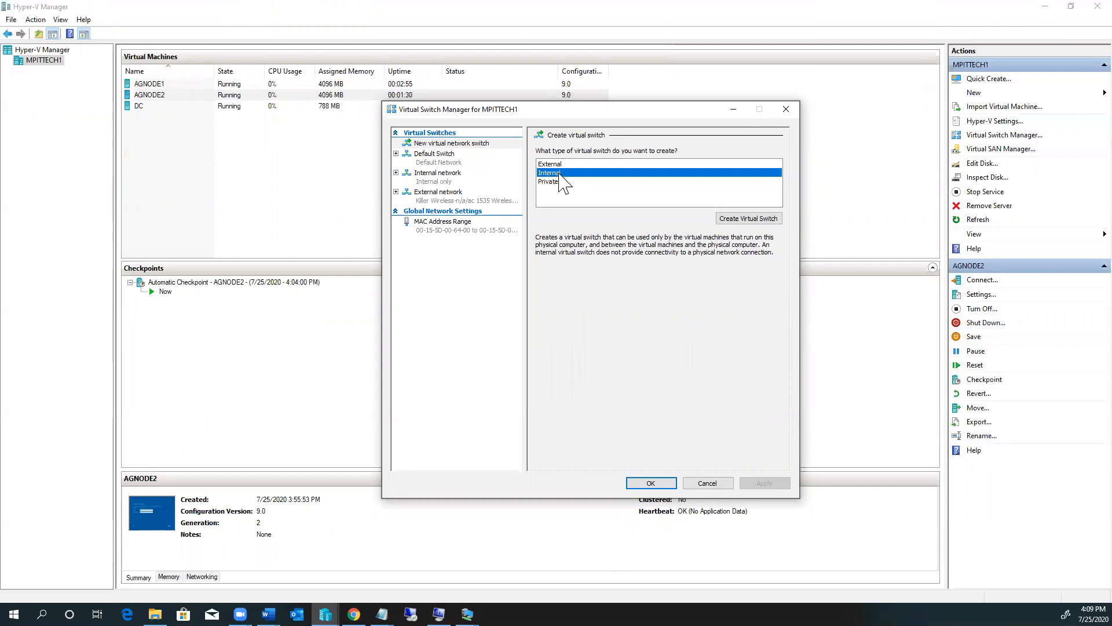
click(740, 218)
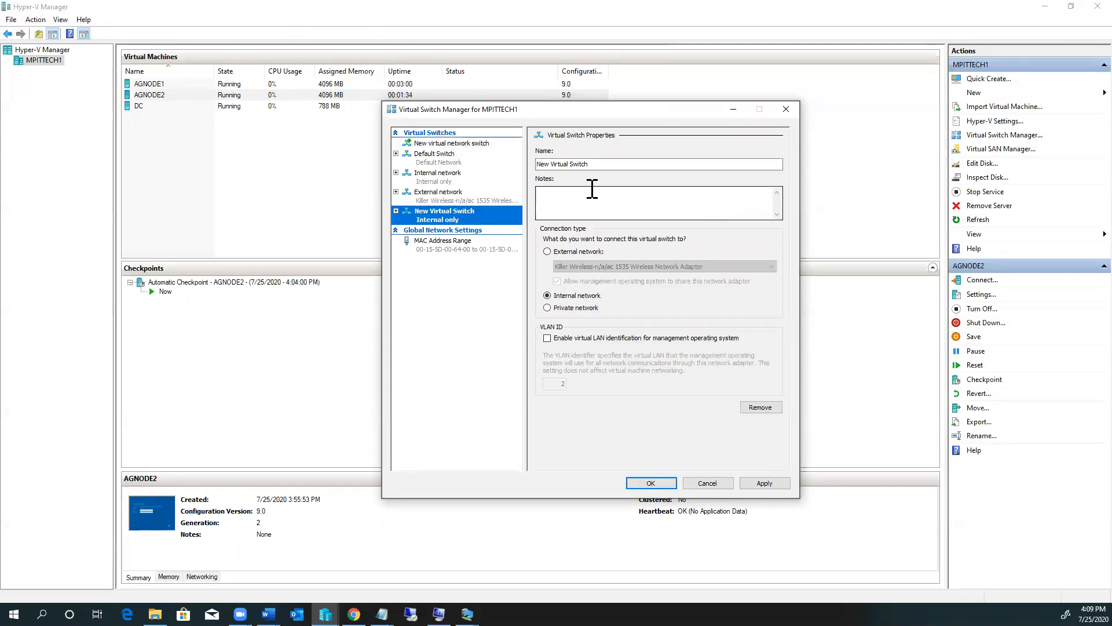
drag(591, 164, 491, 160)
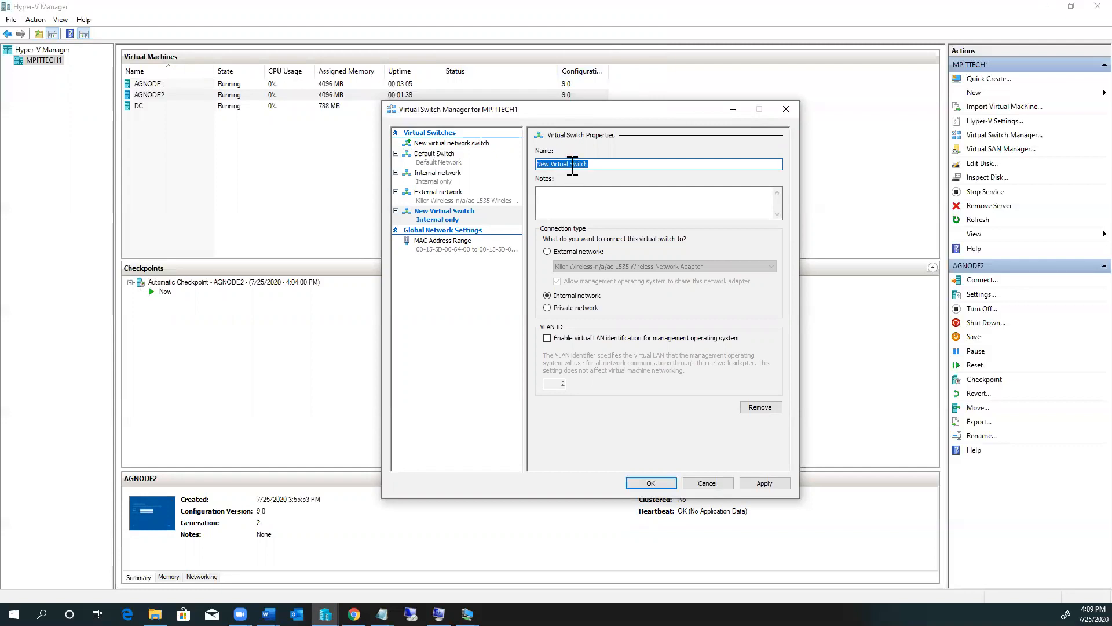
text(Internal Network)
click(770, 485)
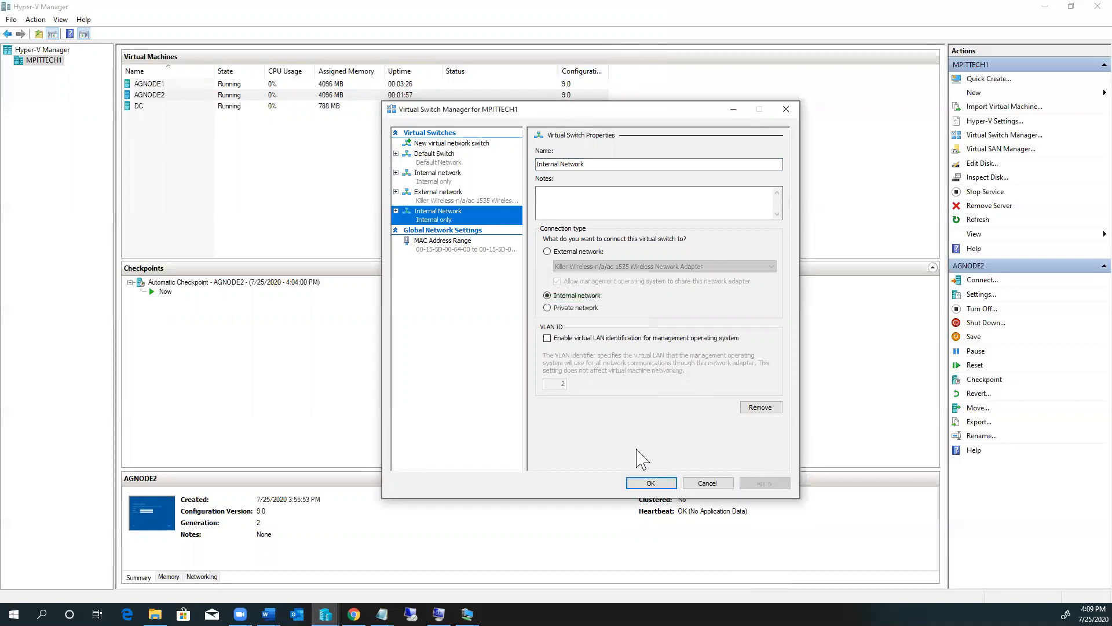
click(648, 483)
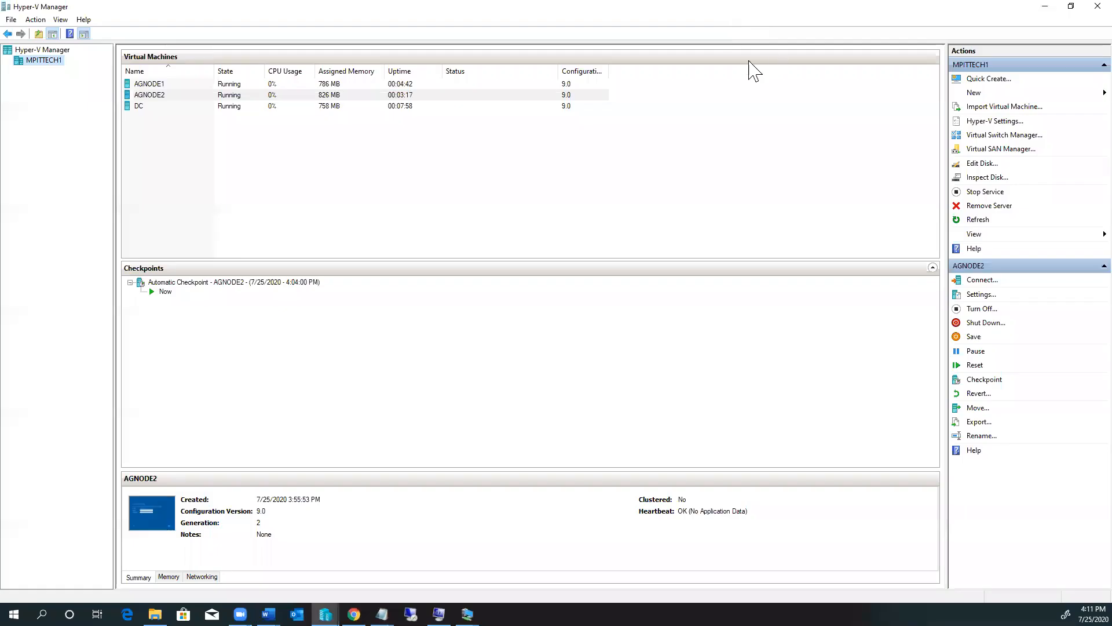
Step: Reopen MPITTECH1's Virtual Switch Manager and inspect the External and new Internal Network switches
right_click(39, 61)
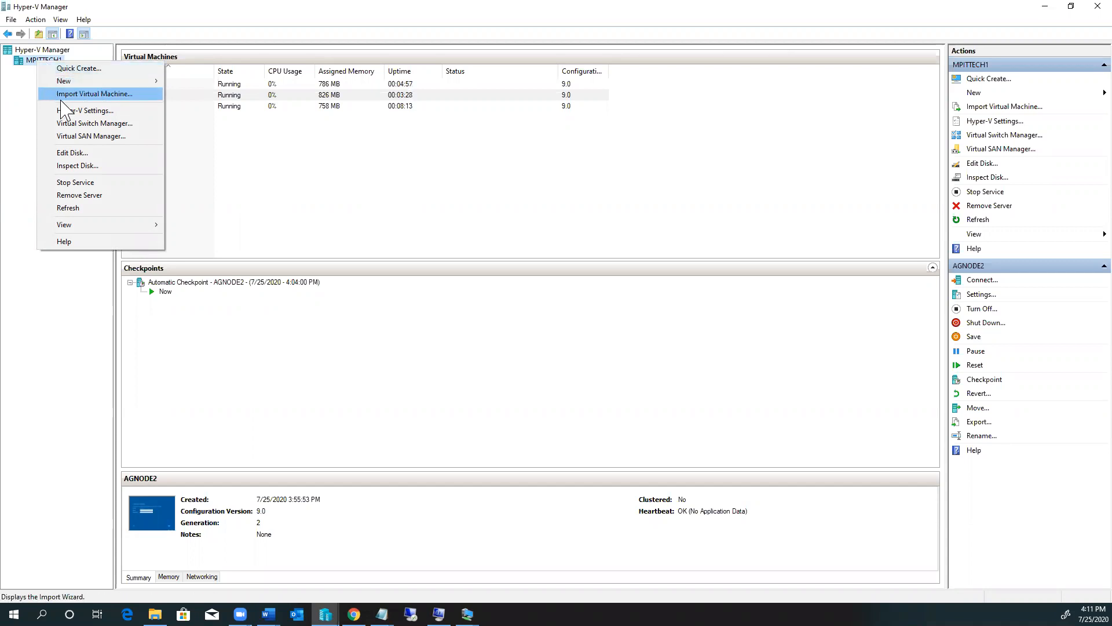
click(87, 125)
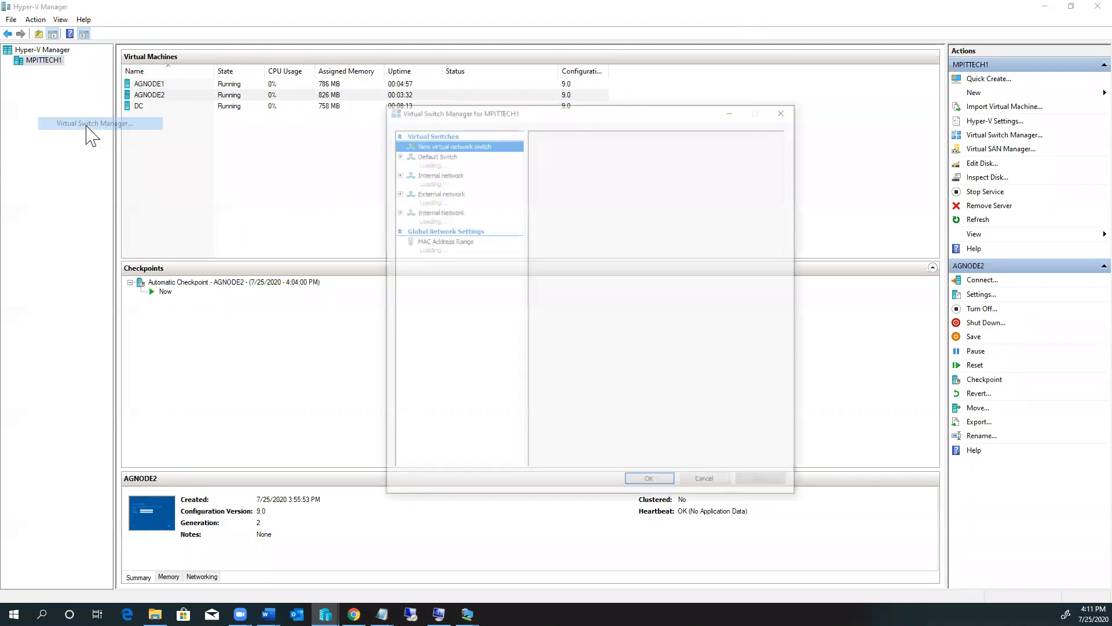
click(442, 198)
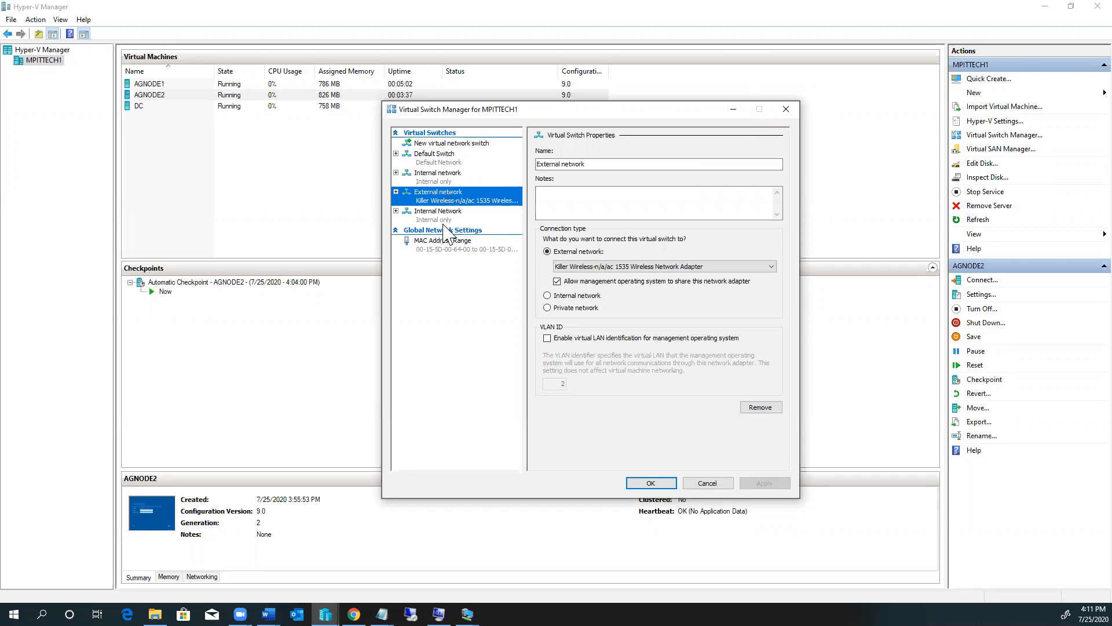
click(444, 216)
click(436, 203)
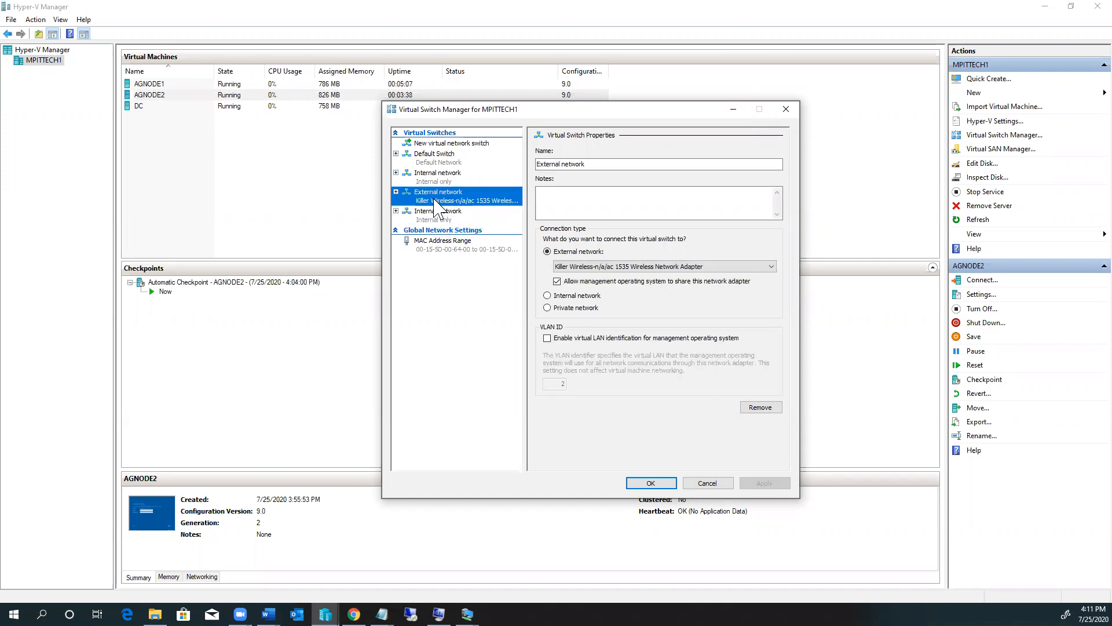
click(446, 145)
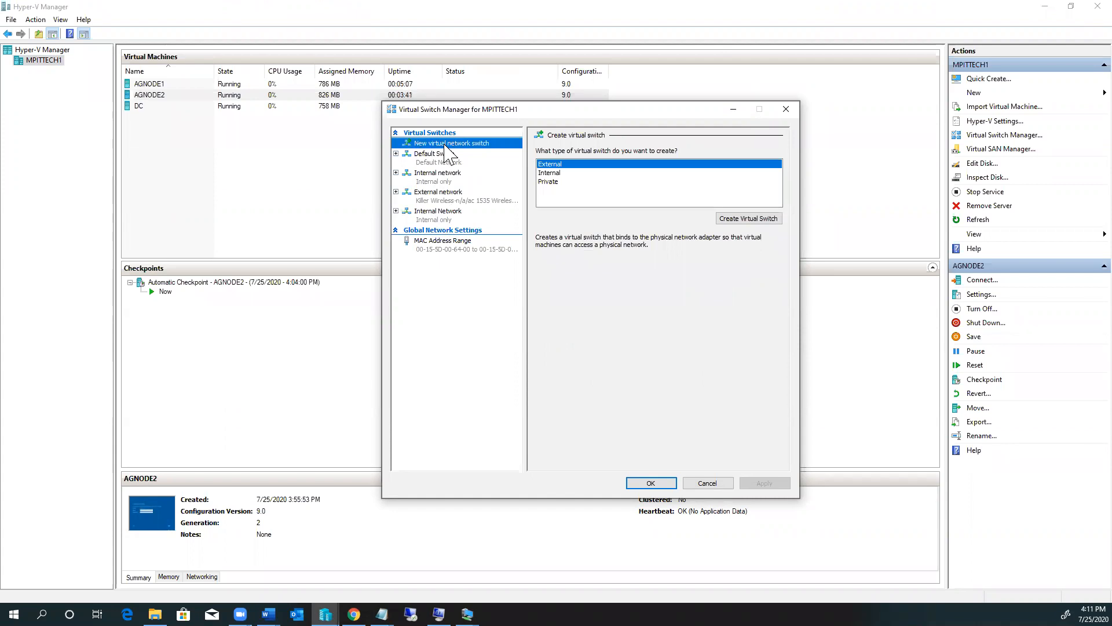
click(452, 197)
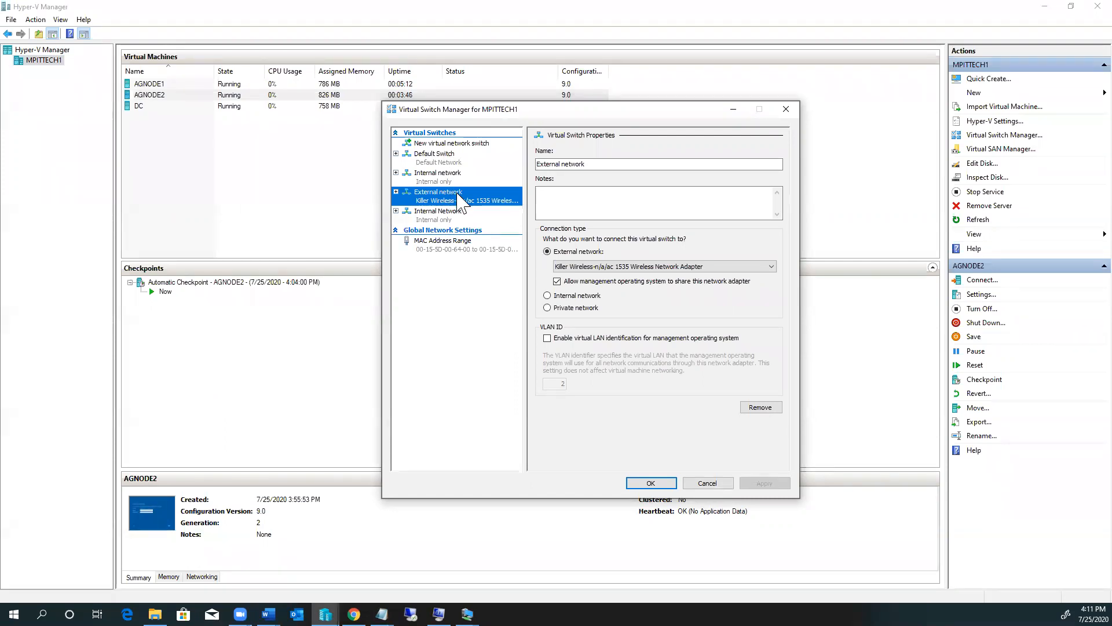
click(440, 215)
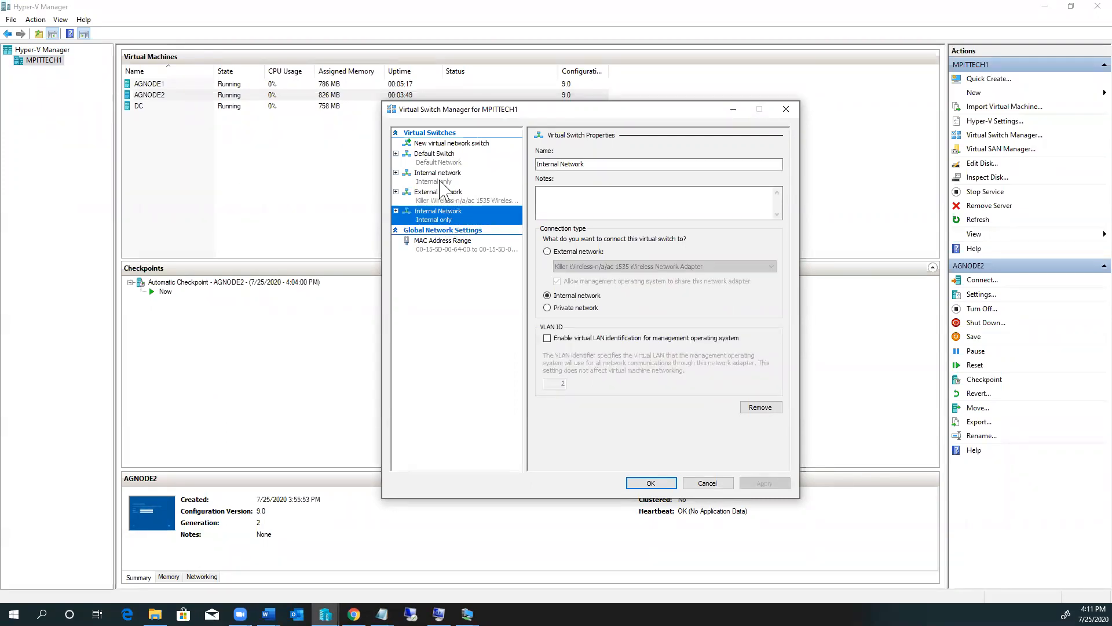
key(Up)
key(Up)
click(445, 218)
Step: Compare the External, older Internal network and new Internal Network switches, then close without changes
click(435, 200)
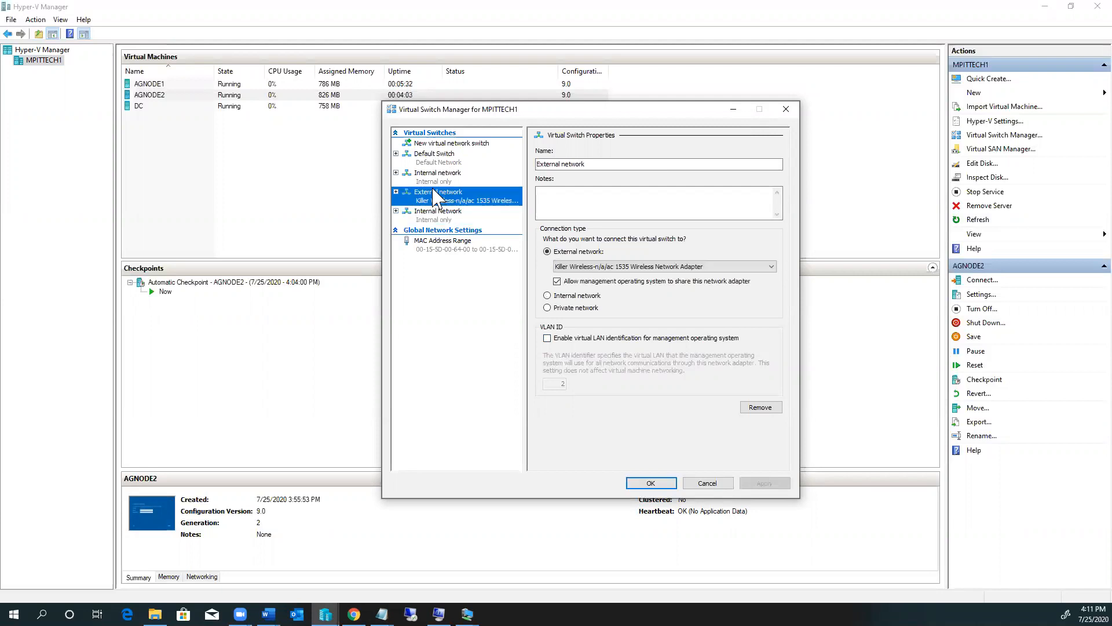
click(437, 180)
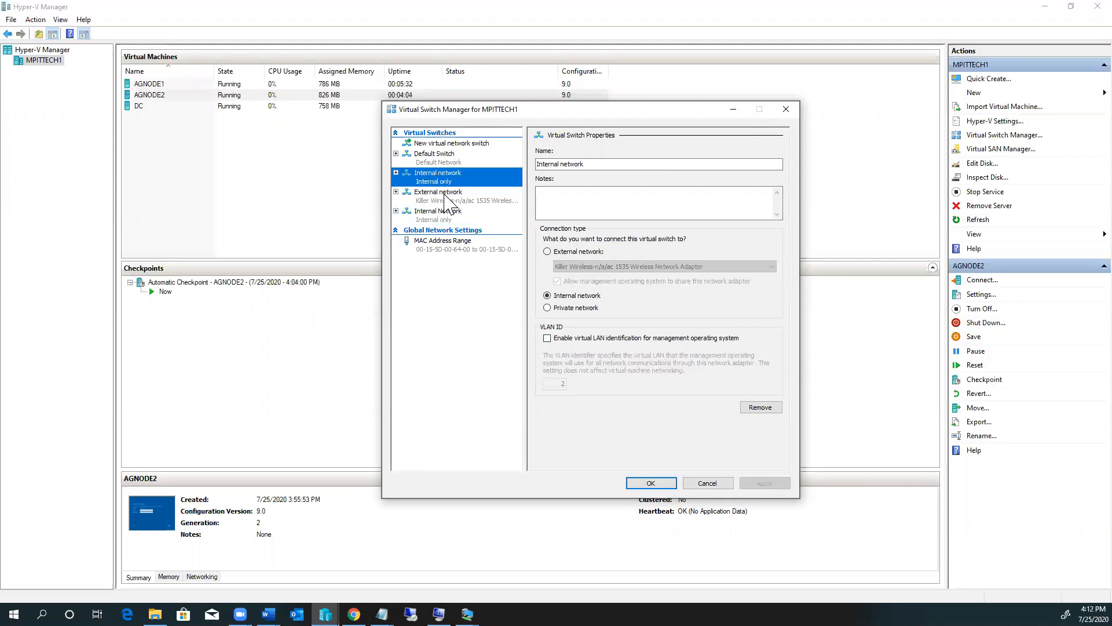
click(445, 198)
click(437, 222)
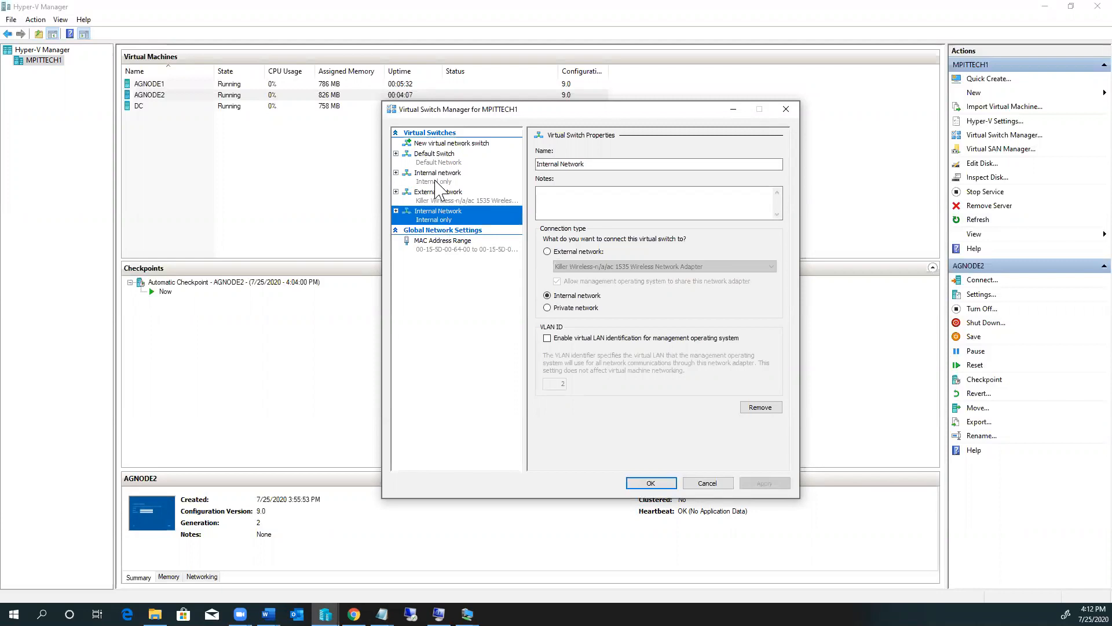
click(440, 181)
click(443, 219)
right_click(444, 220)
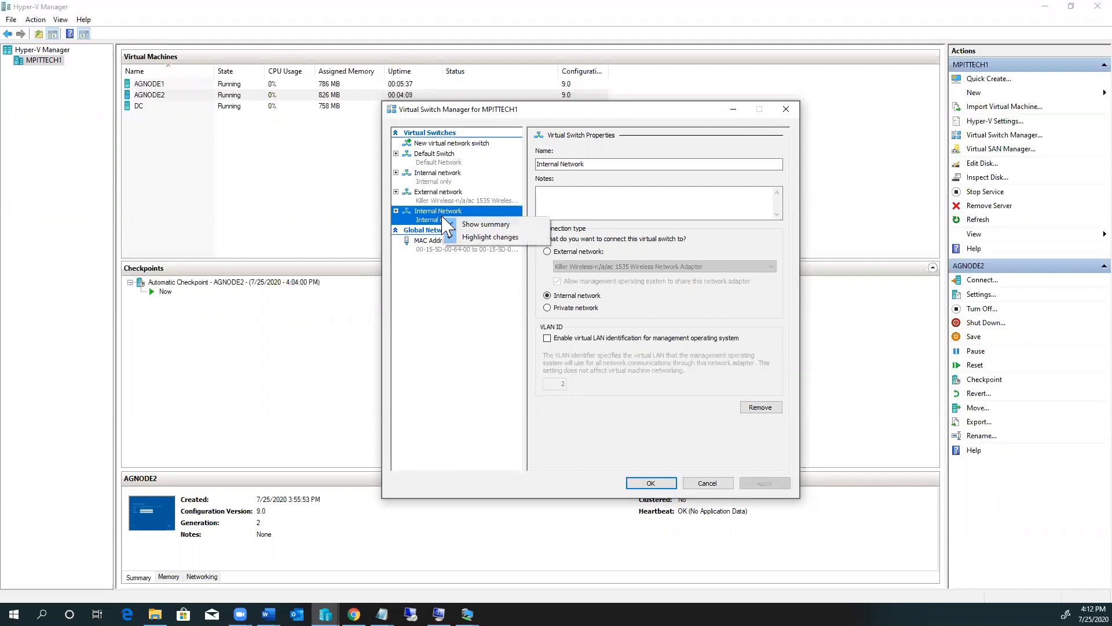
click(428, 210)
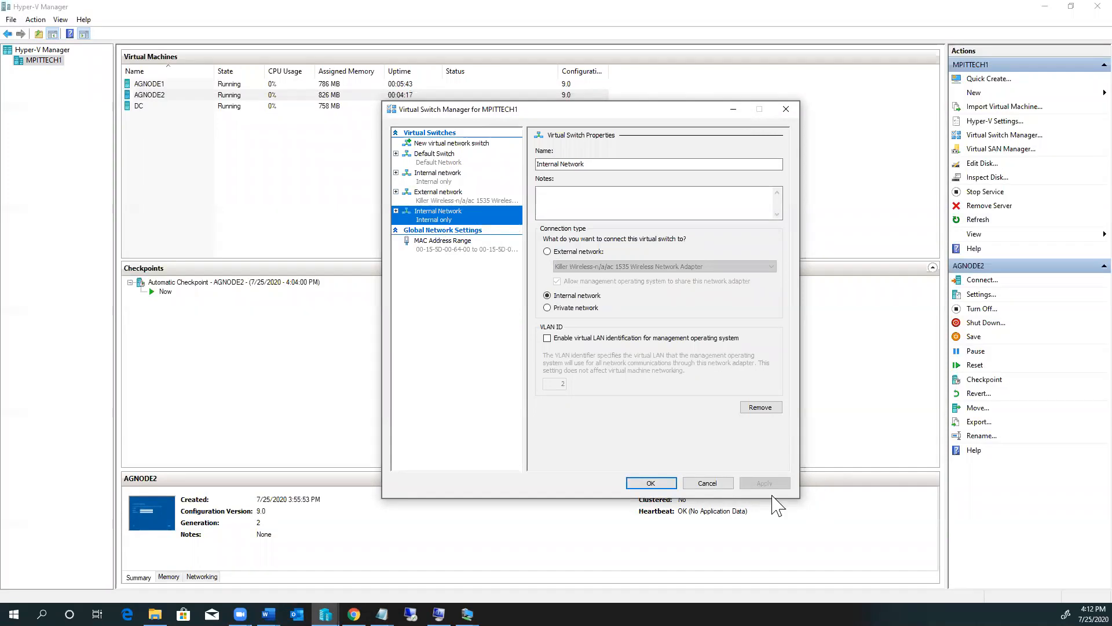
click(718, 485)
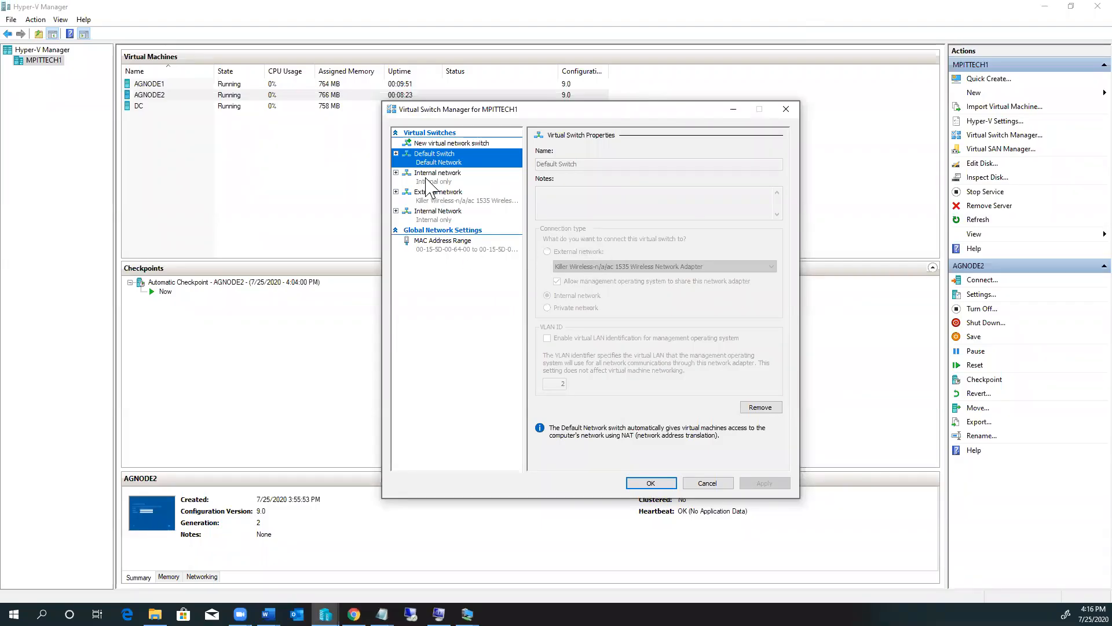
click(466, 200)
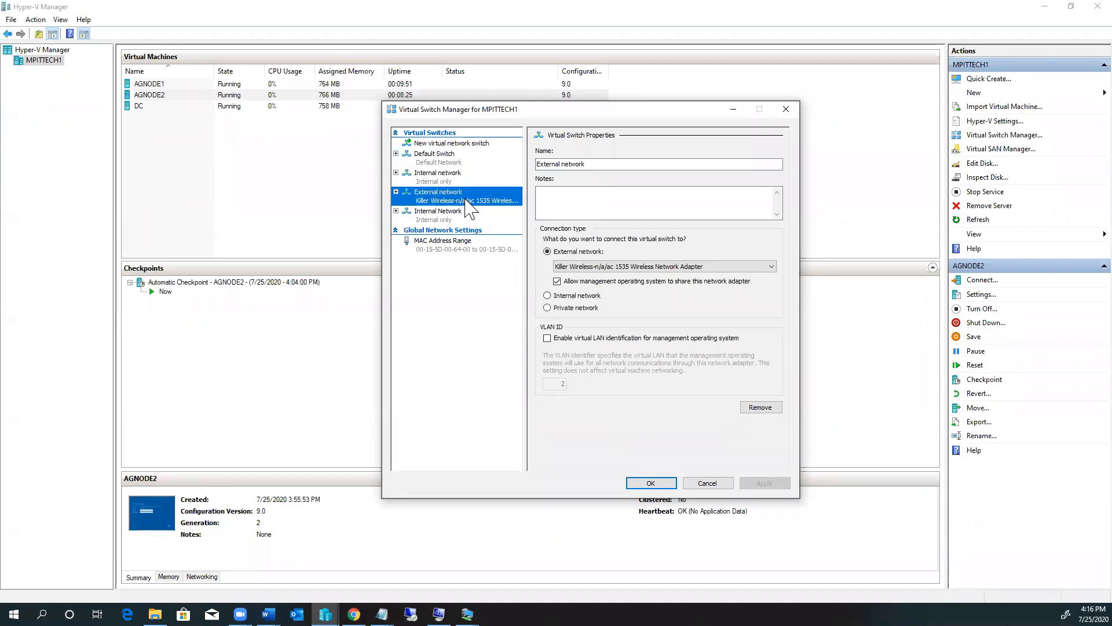
click(440, 177)
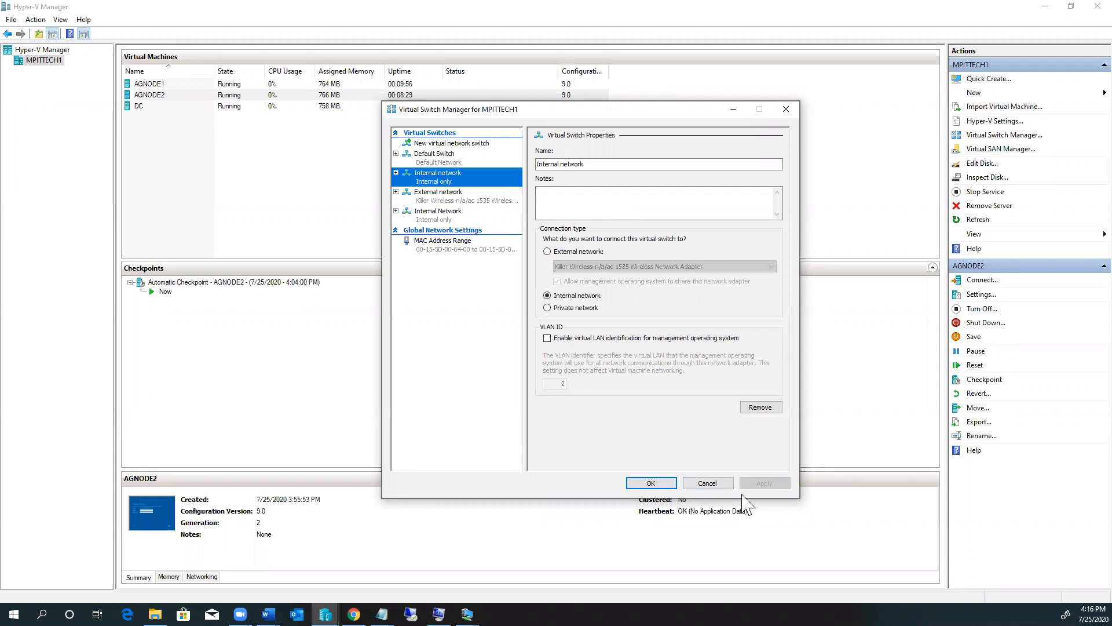
click(718, 484)
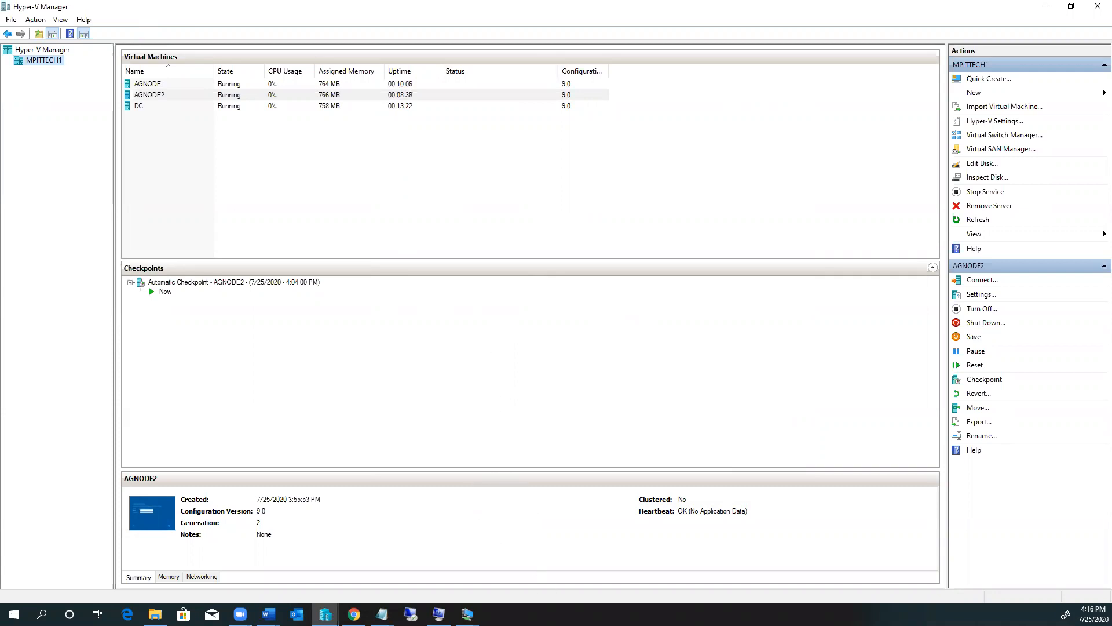
Step: Bring the DC virtual machine's console forward and close it
click(467, 615)
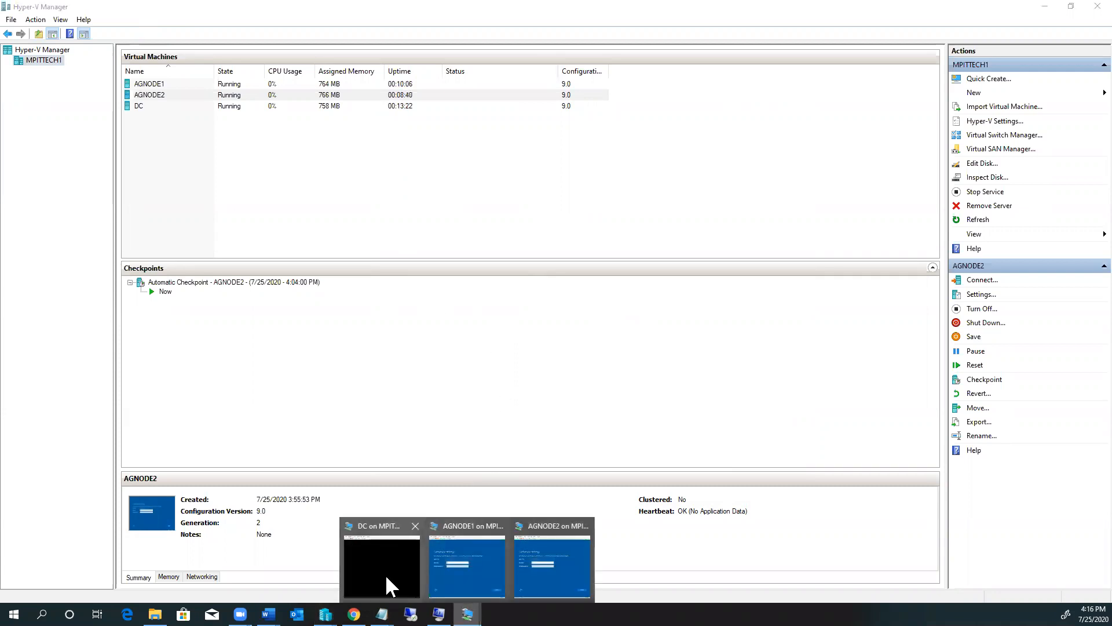
click(386, 579)
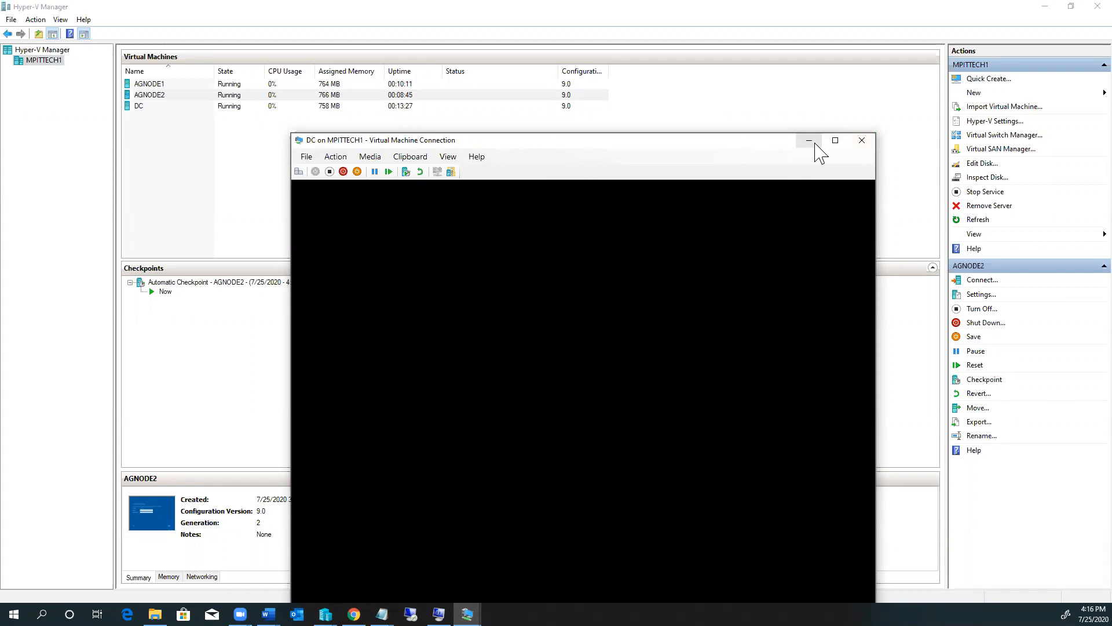
click(862, 142)
Step: Open AGNODE2's console, enter and confirm the Administrator password, and finish setup
double_click(156, 522)
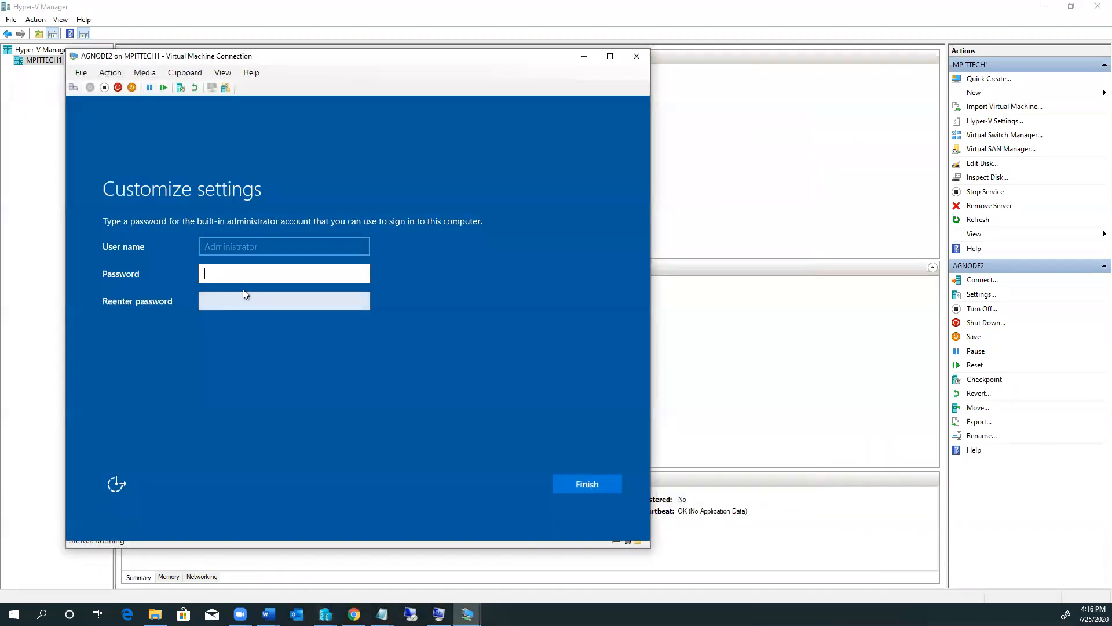
text(P)
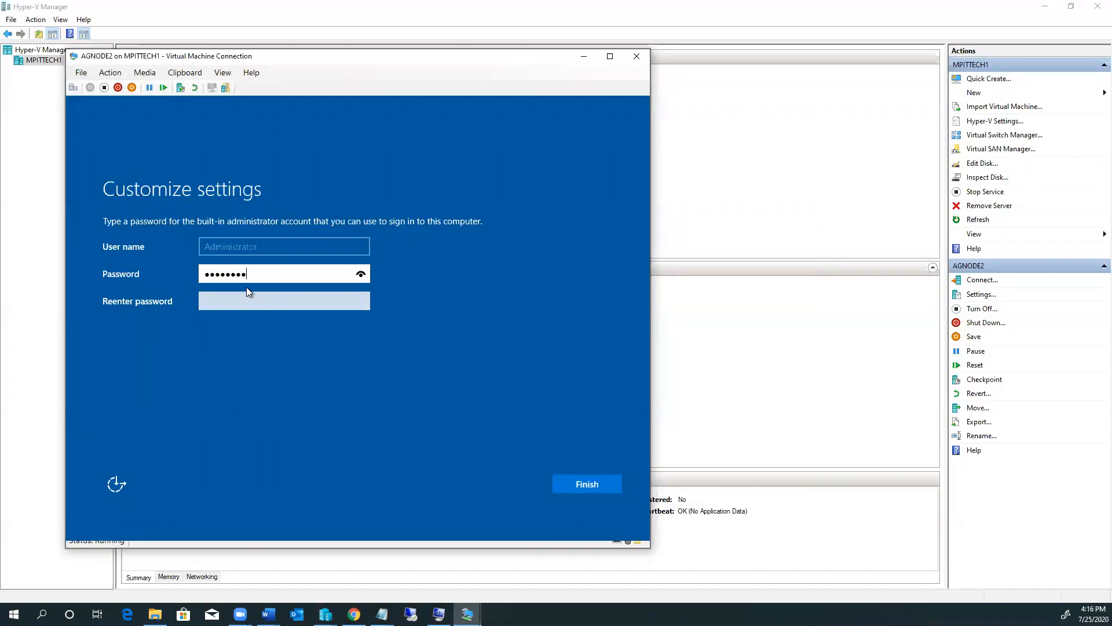
text(!)
key(Tab)
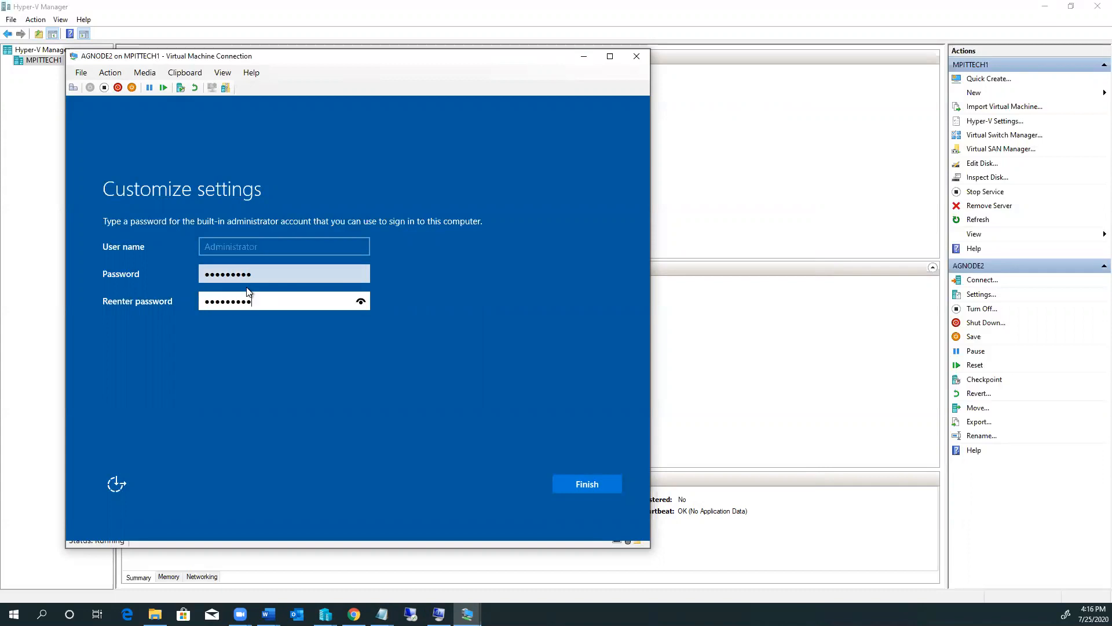
click(588, 485)
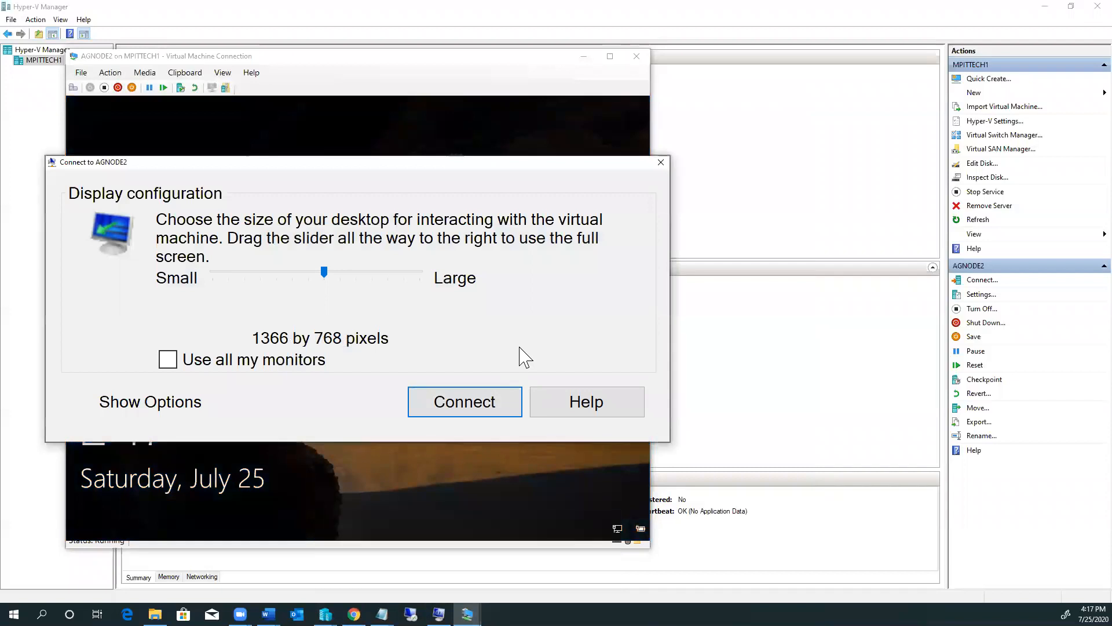
Step: Connect to AGNODE2 with the display size raised to 1680 by 1050
drag(324, 272, 388, 282)
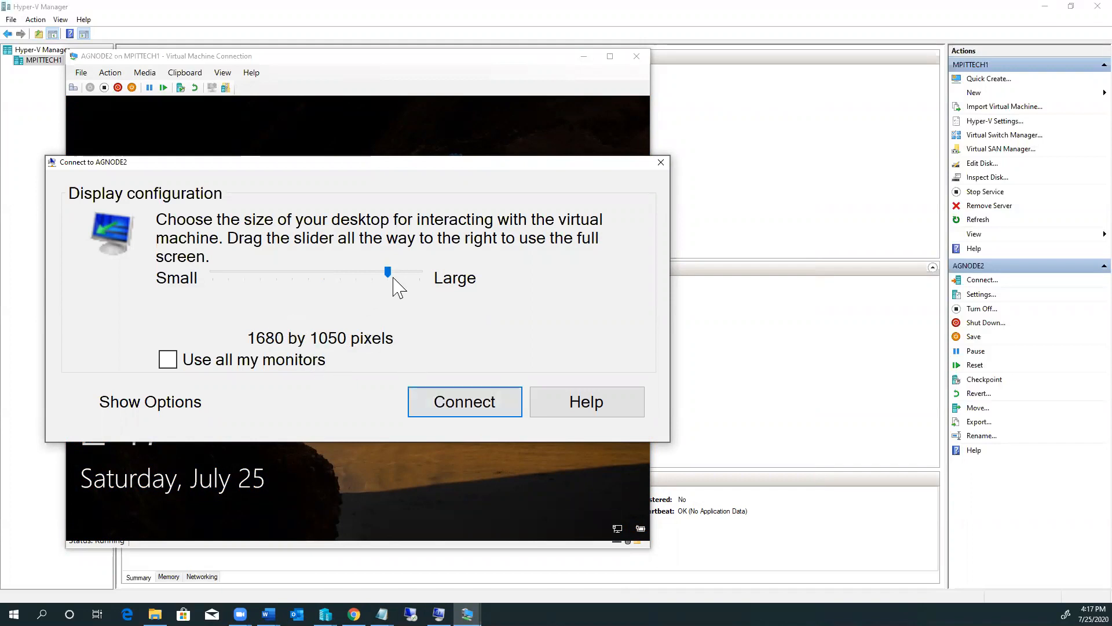
click(453, 405)
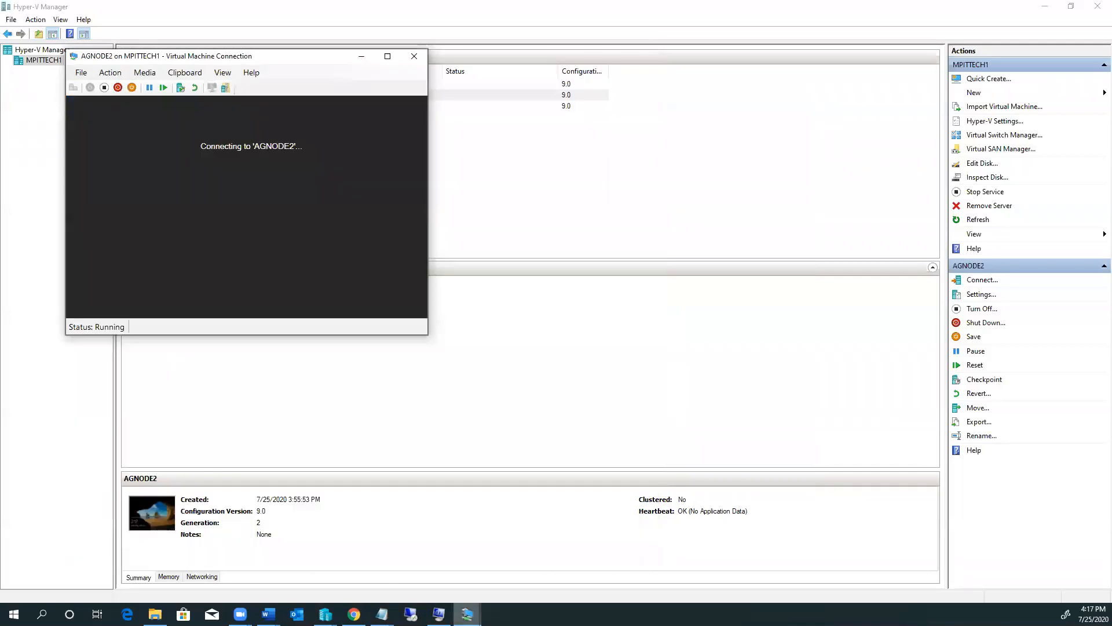
Step: On AGNODE1, enter and confirm the Administrator password, fix the mismatch, and finish setup
mouse_move(467, 614)
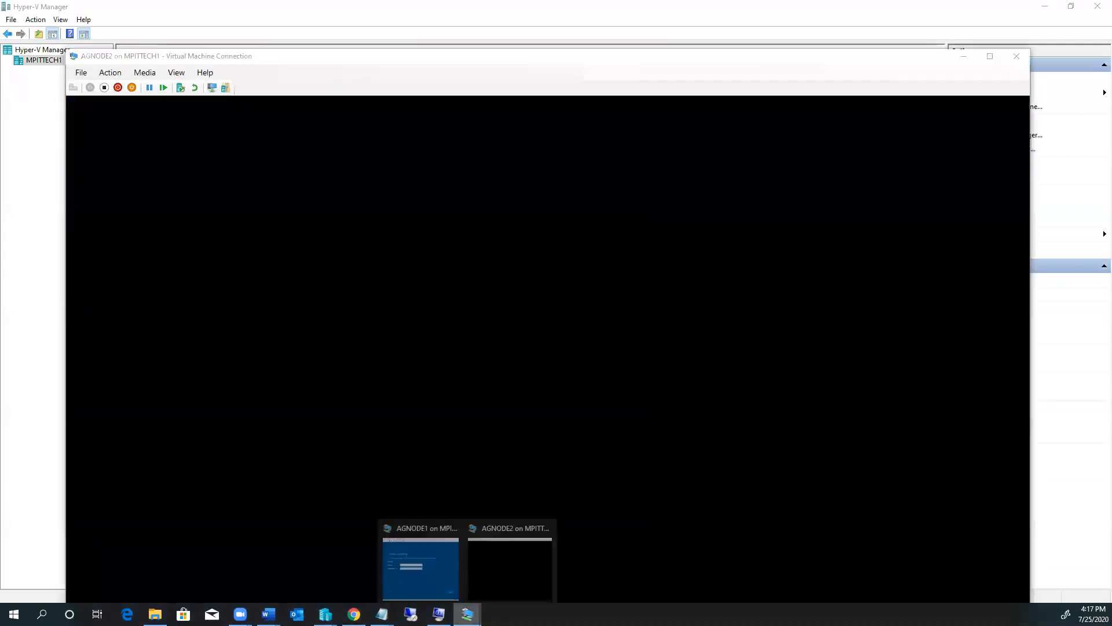
click(433, 565)
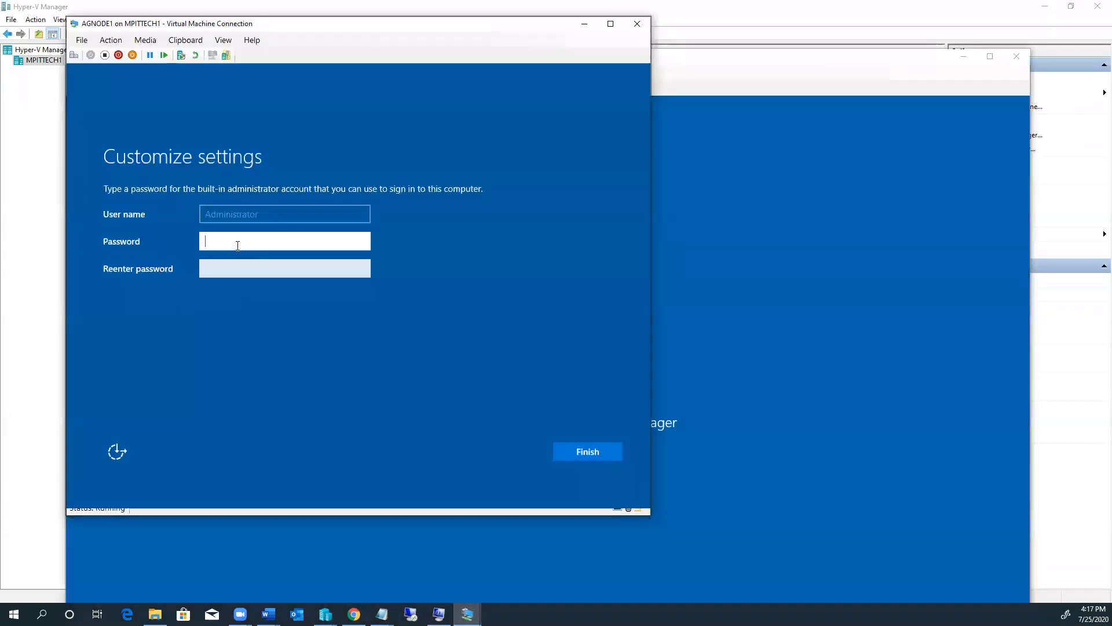
text(•••••)
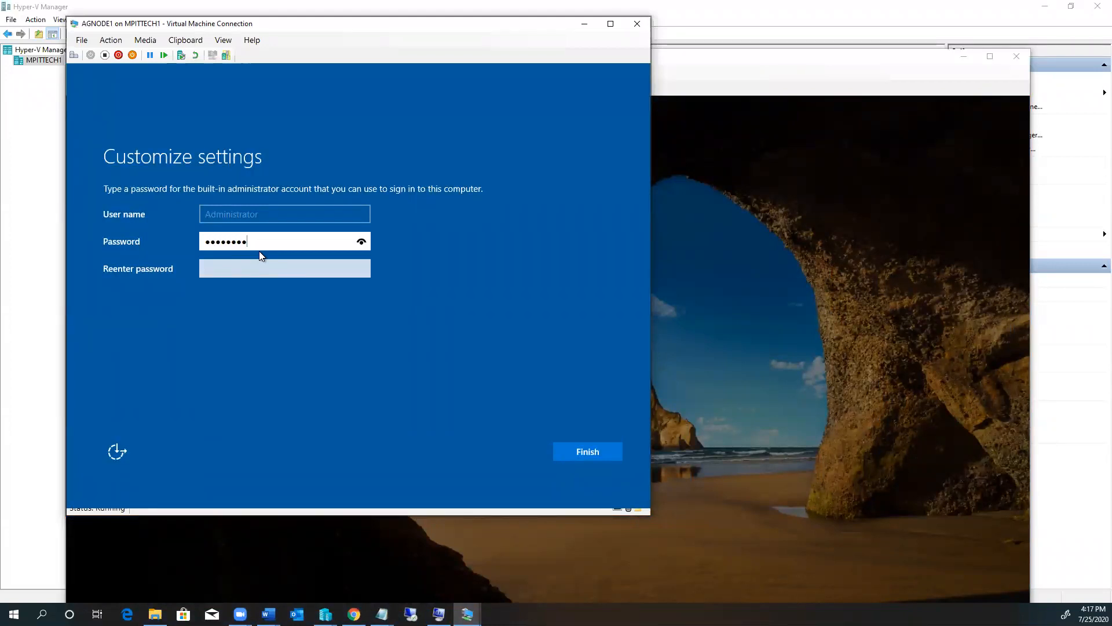
key(Tab)
text(•••)
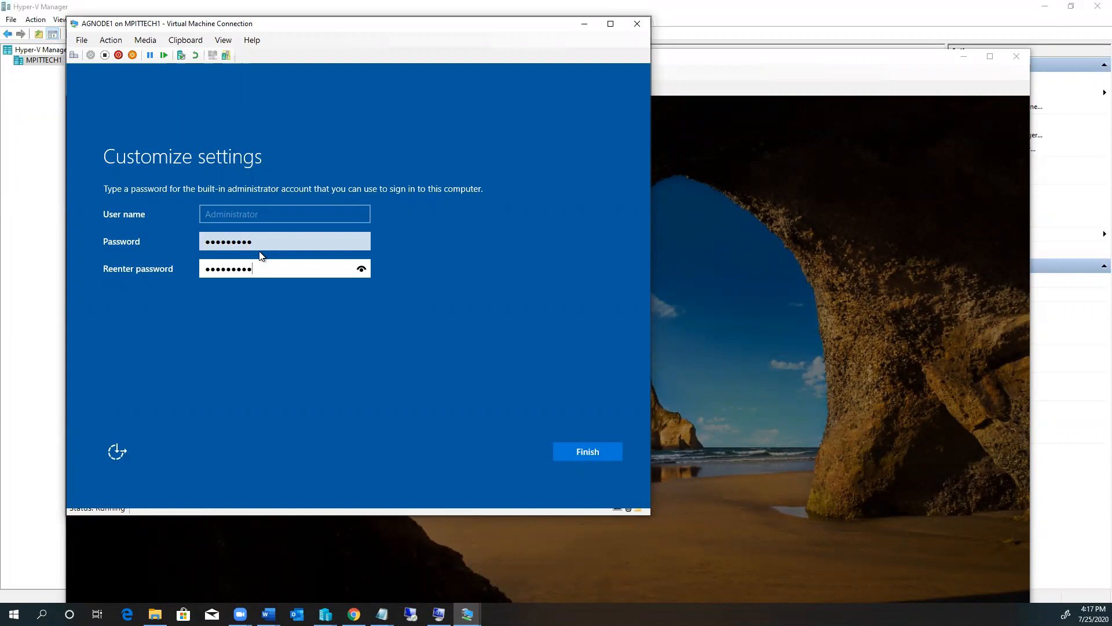
click(600, 452)
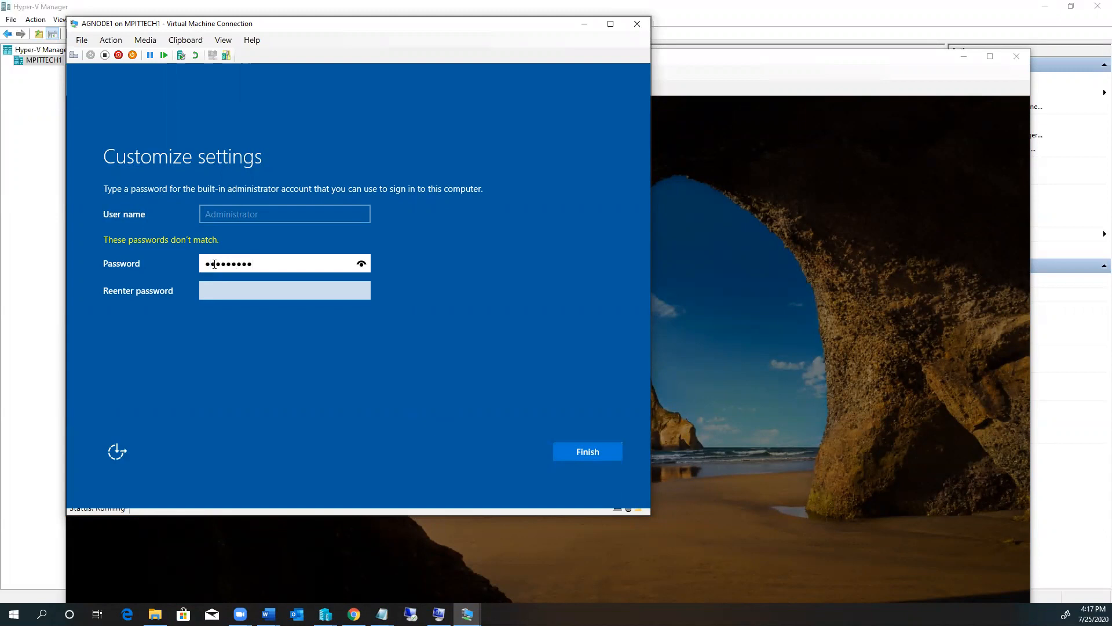
key(Tab)
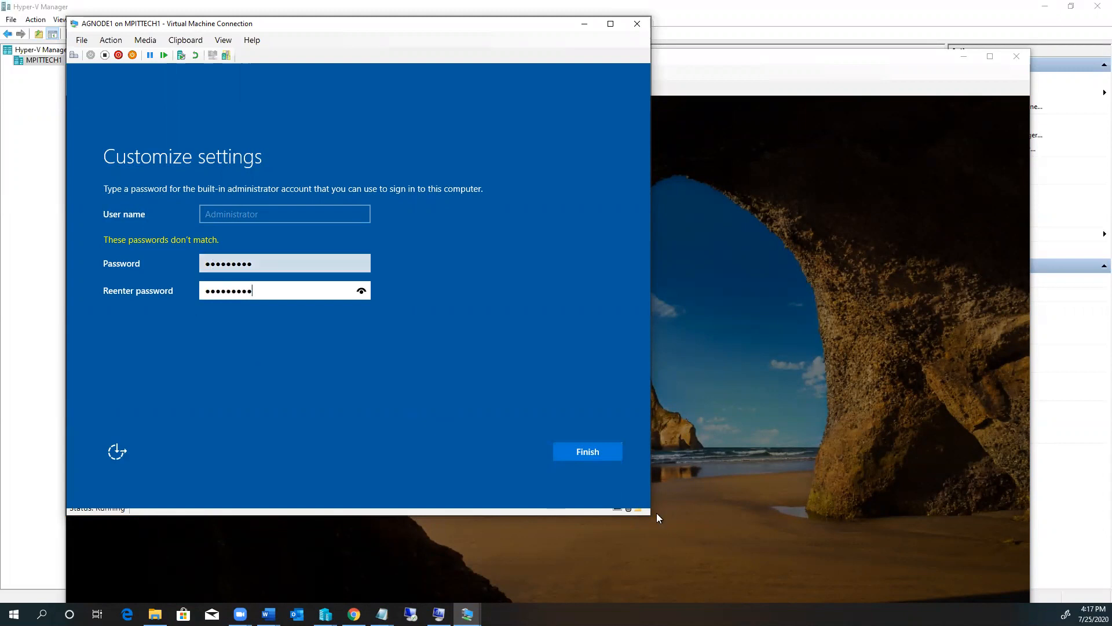
click(582, 453)
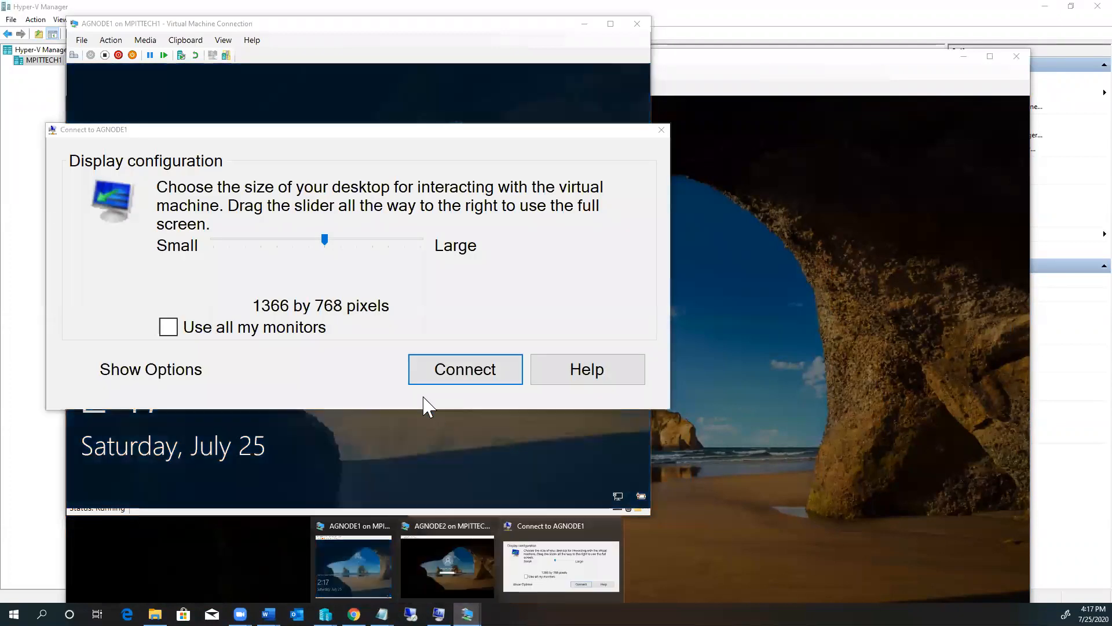
Step: Connect to AGNODE1 at 1680 by 1050, then sign in to AGNODE2 as Administrator
drag(324, 239, 391, 250)
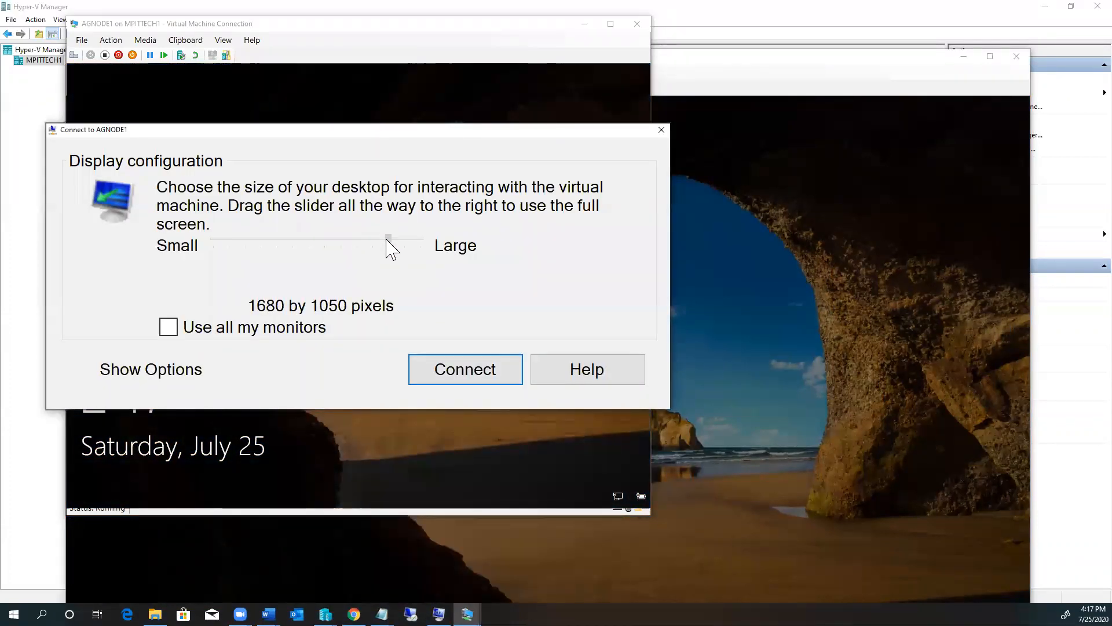
click(455, 373)
mouse_move(467, 613)
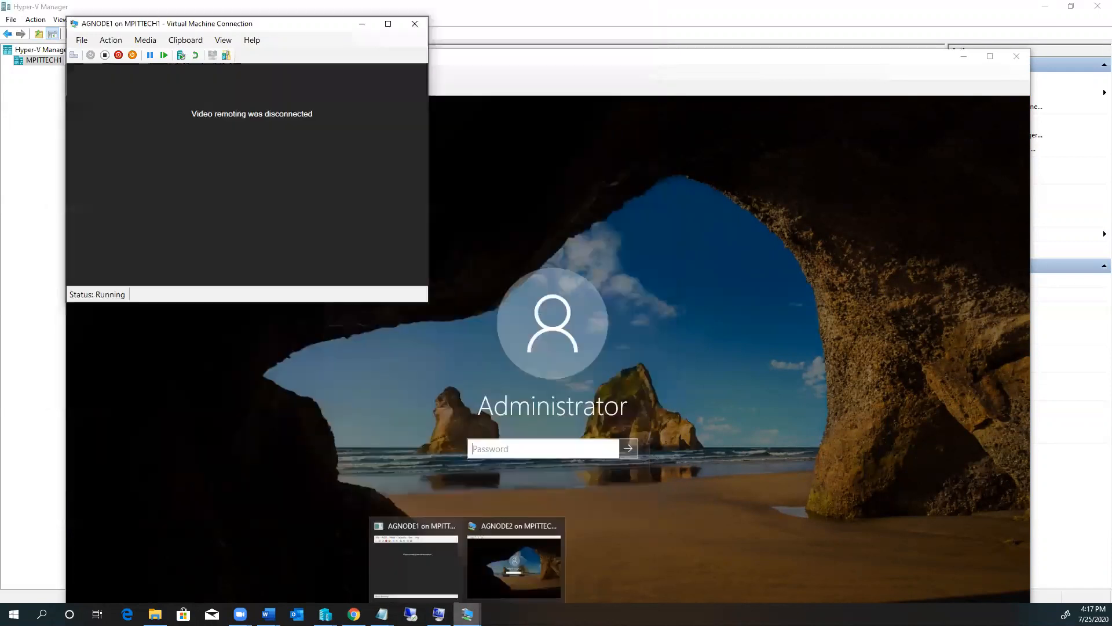
click(527, 575)
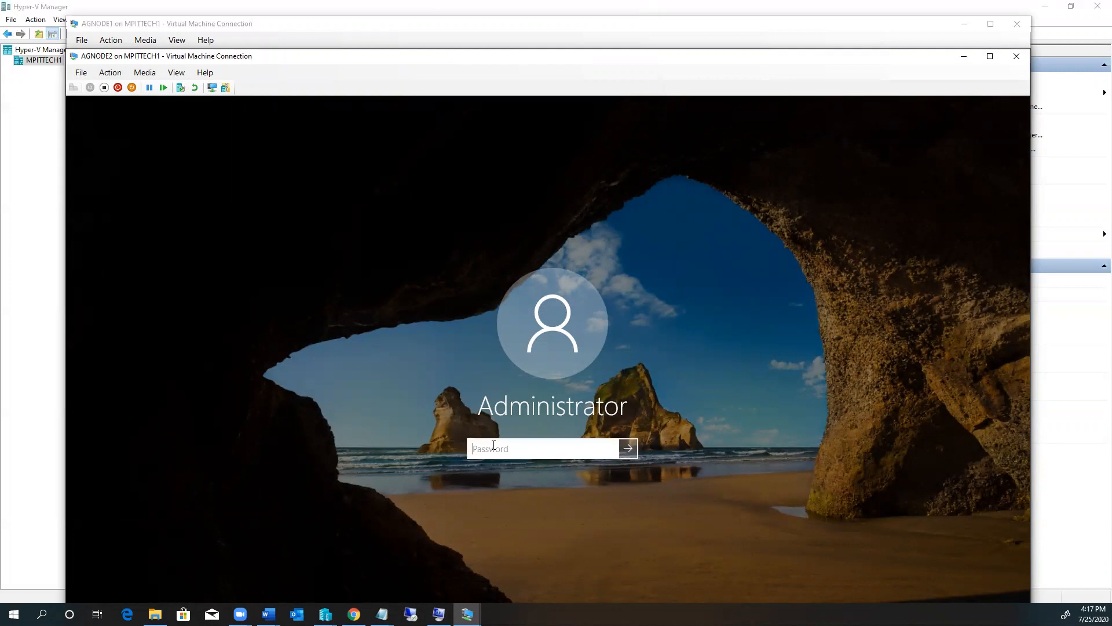
text(•)
key(Return)
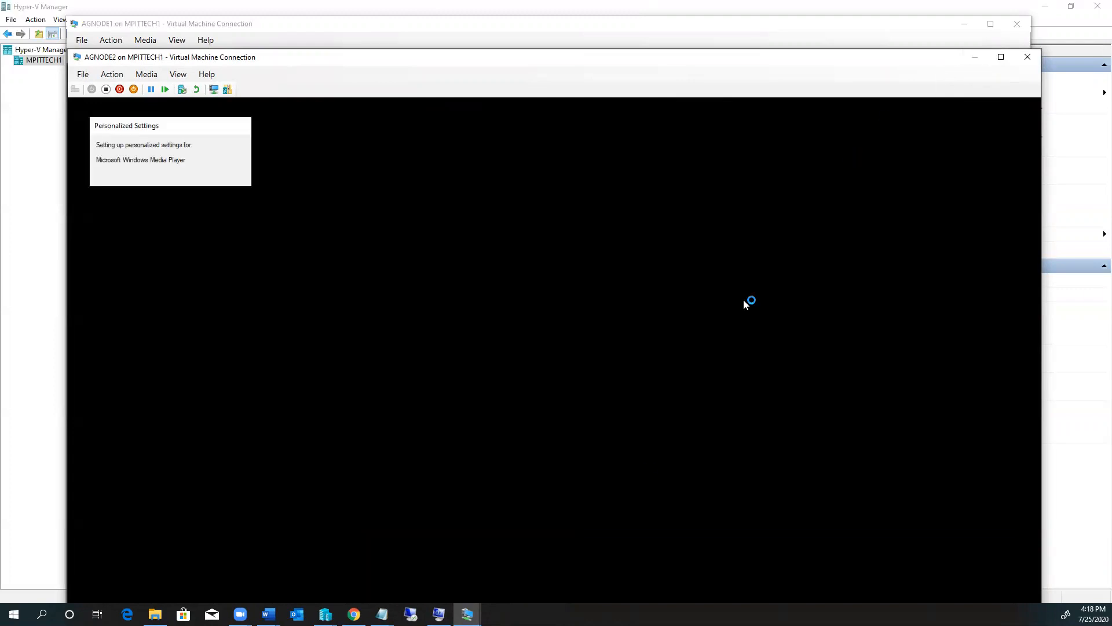
Step: Sign in to AGNODE1 as Administrator, then return to AGNODE2's Server Manager
click(468, 614)
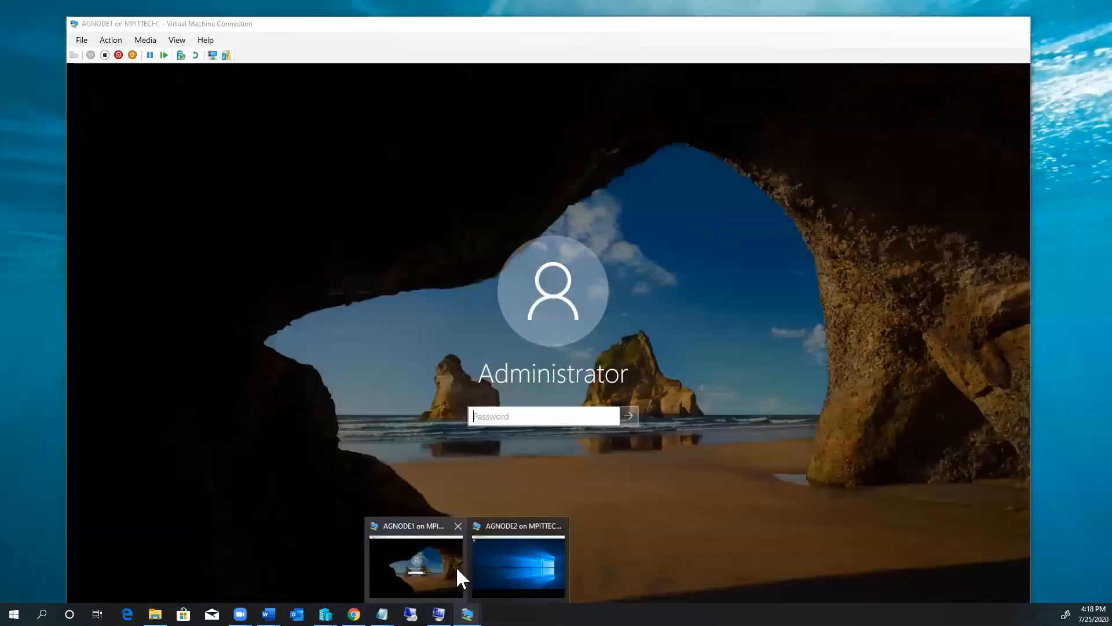
mouse_move(520, 573)
click(427, 559)
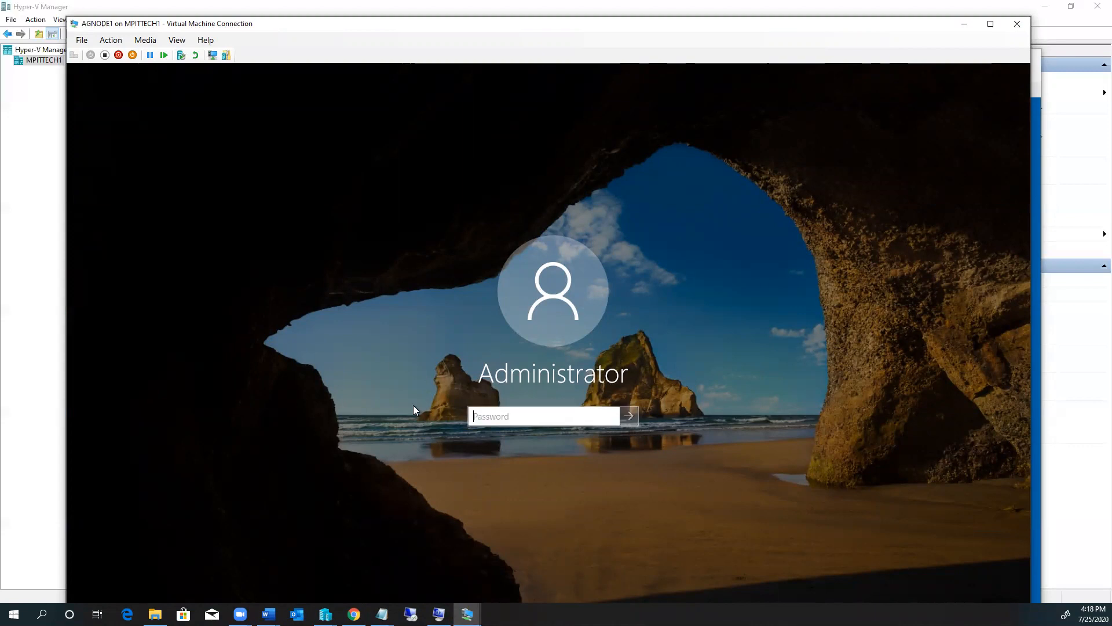
text(•••••••••)
key(Return)
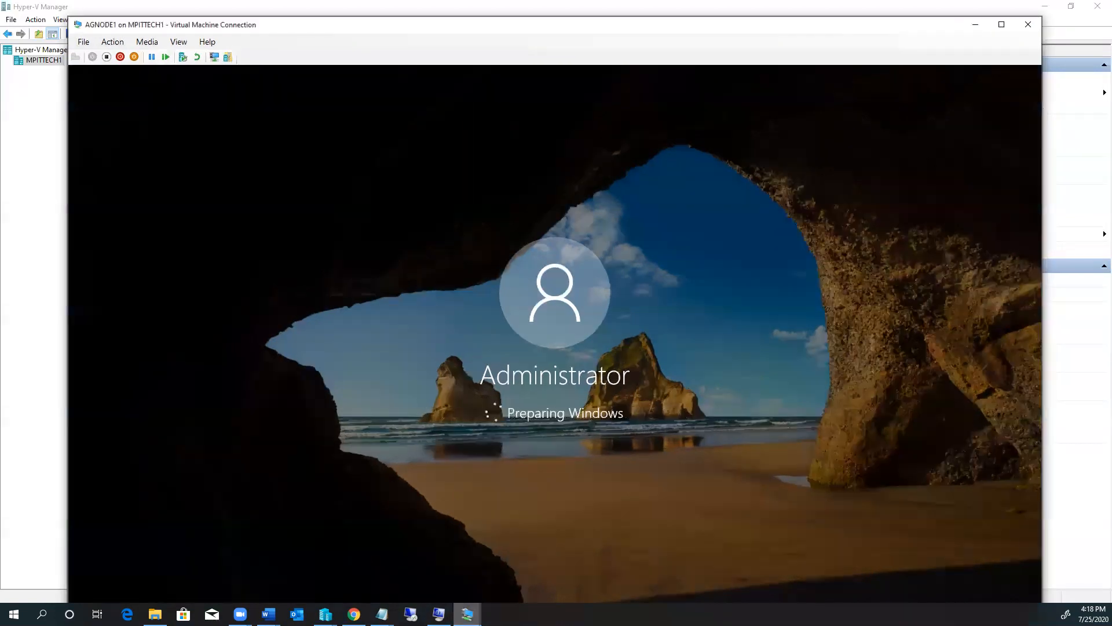
click(468, 614)
click(503, 559)
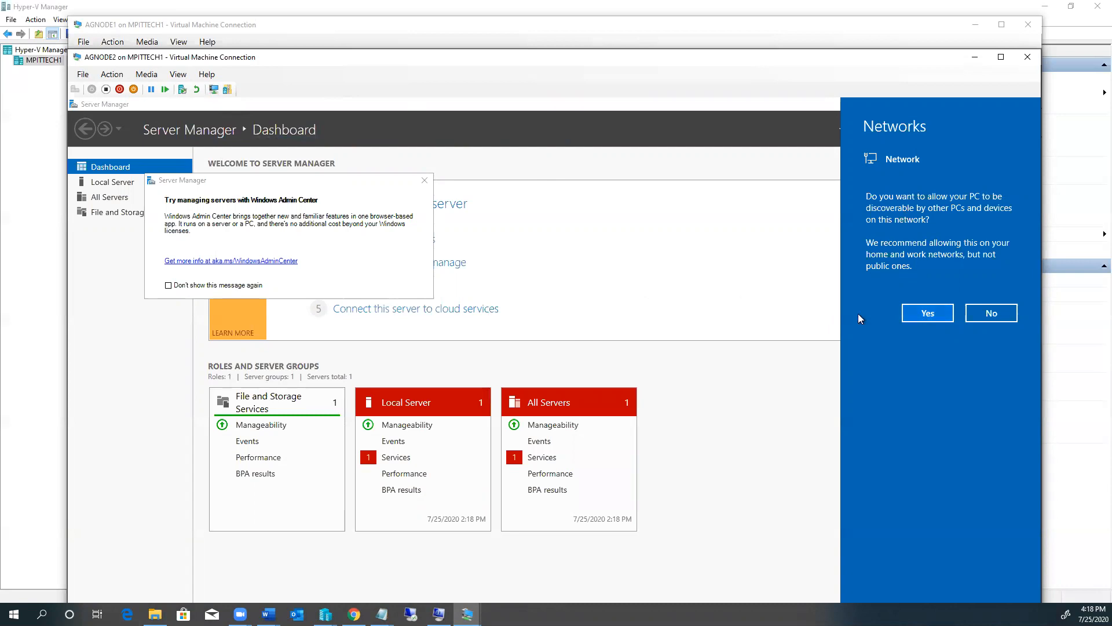
Step: Allow AGNODE2 to be discoverable and dismiss the Windows Admin Center tip permanently
click(927, 315)
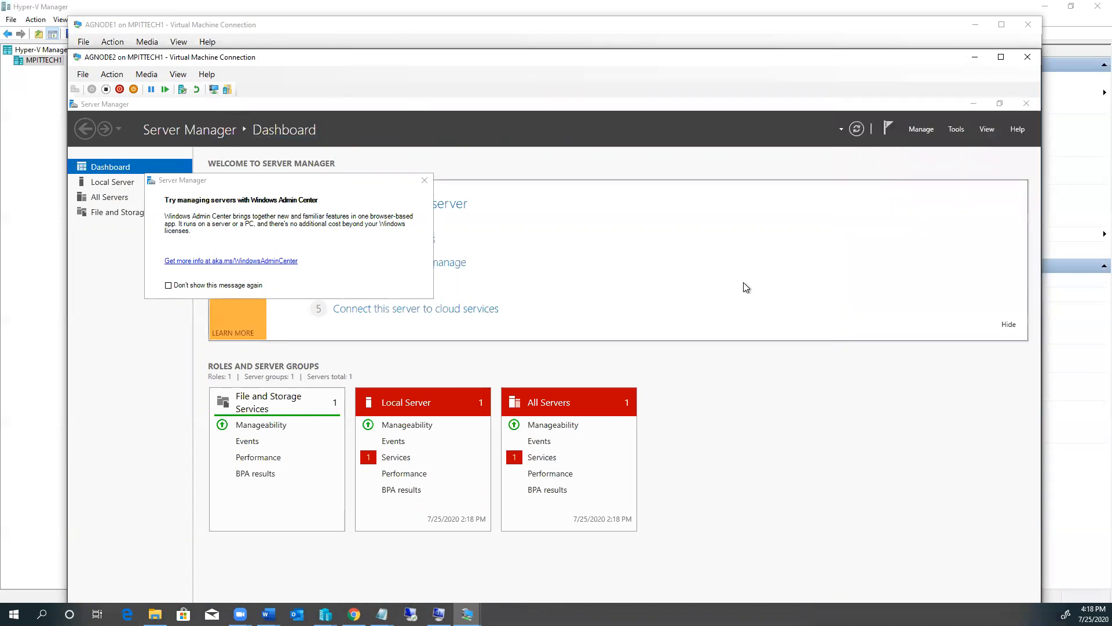
click(169, 285)
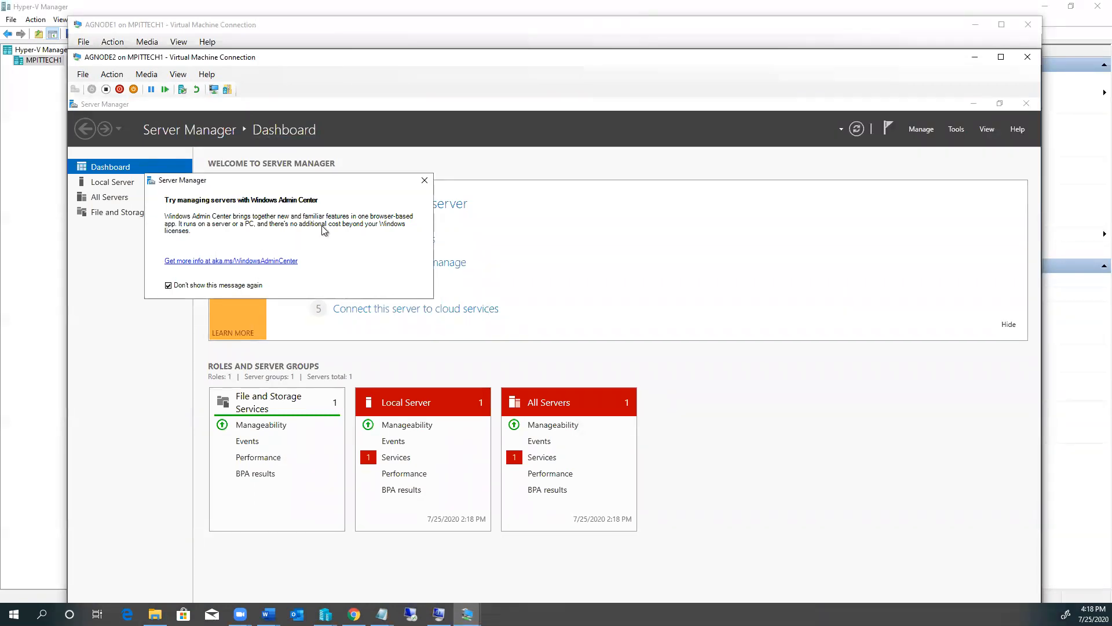
click(426, 181)
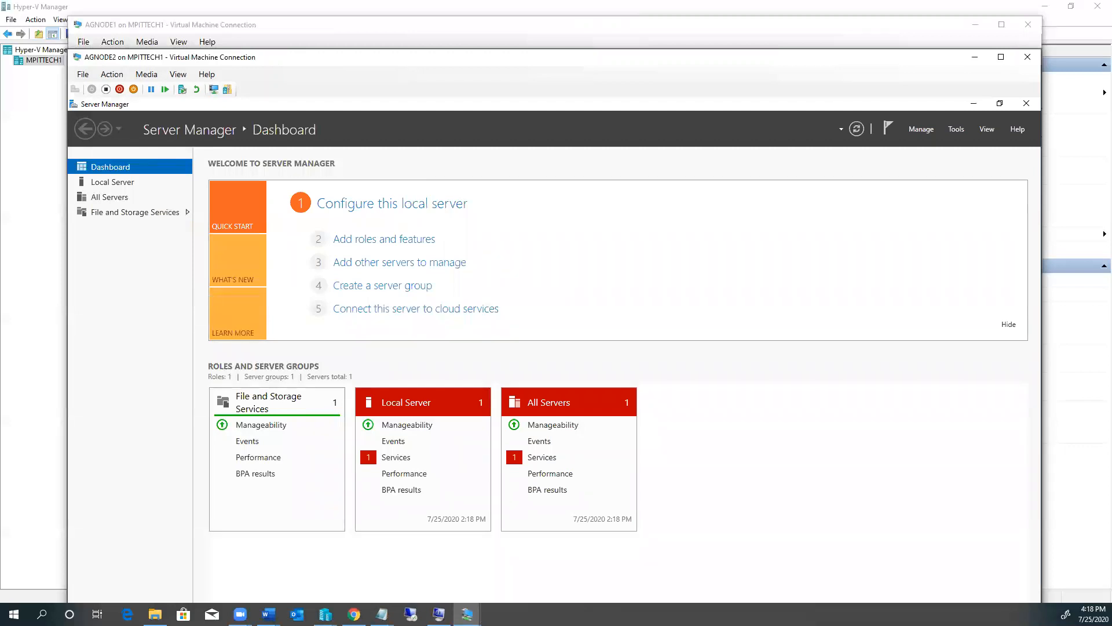
Step: Answer AGNODE1's network discovery prompt and minimize its console window
click(467, 614)
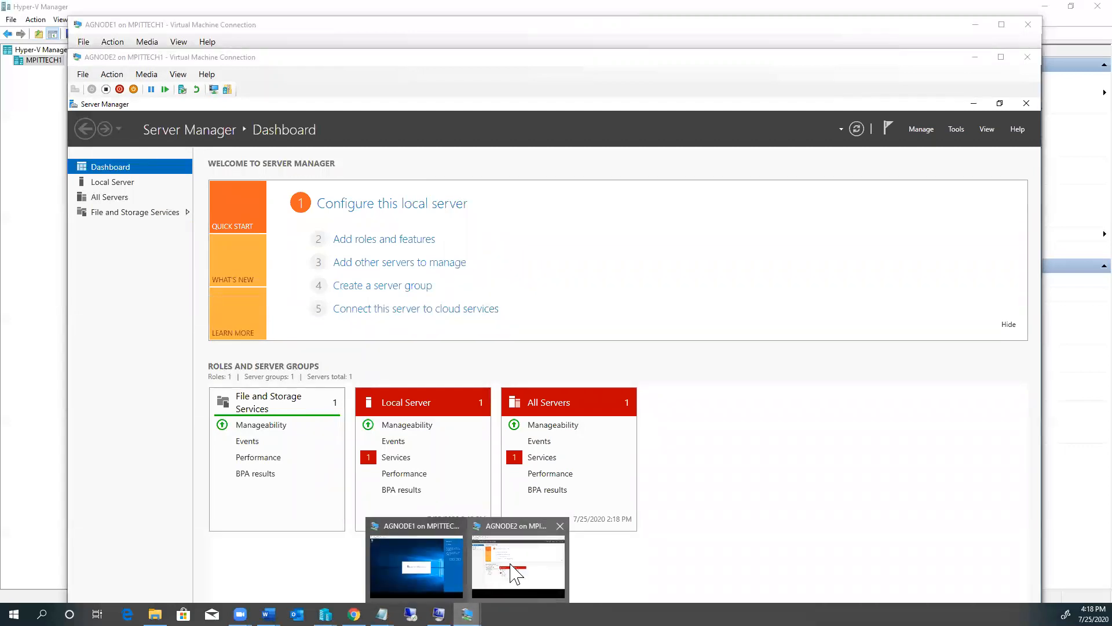
click(417, 571)
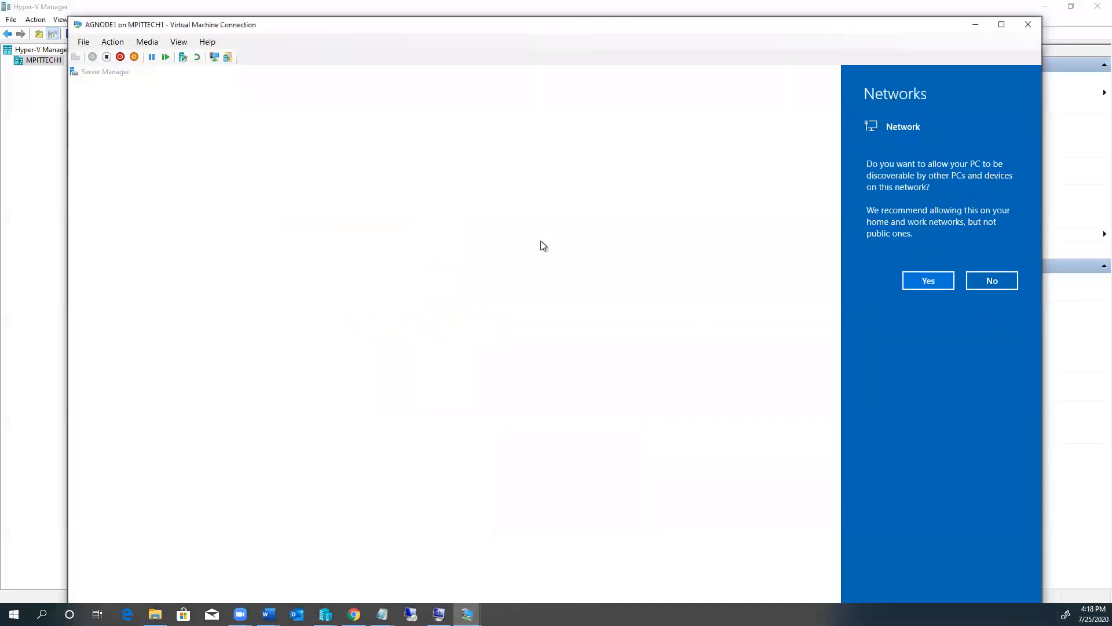
click(600, 247)
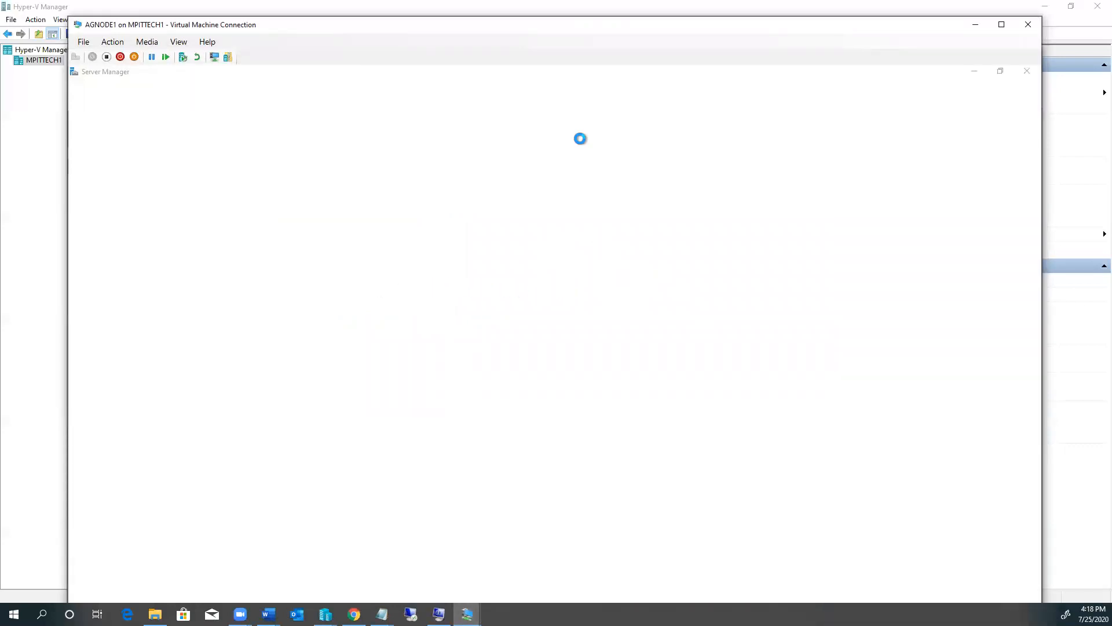
click(976, 25)
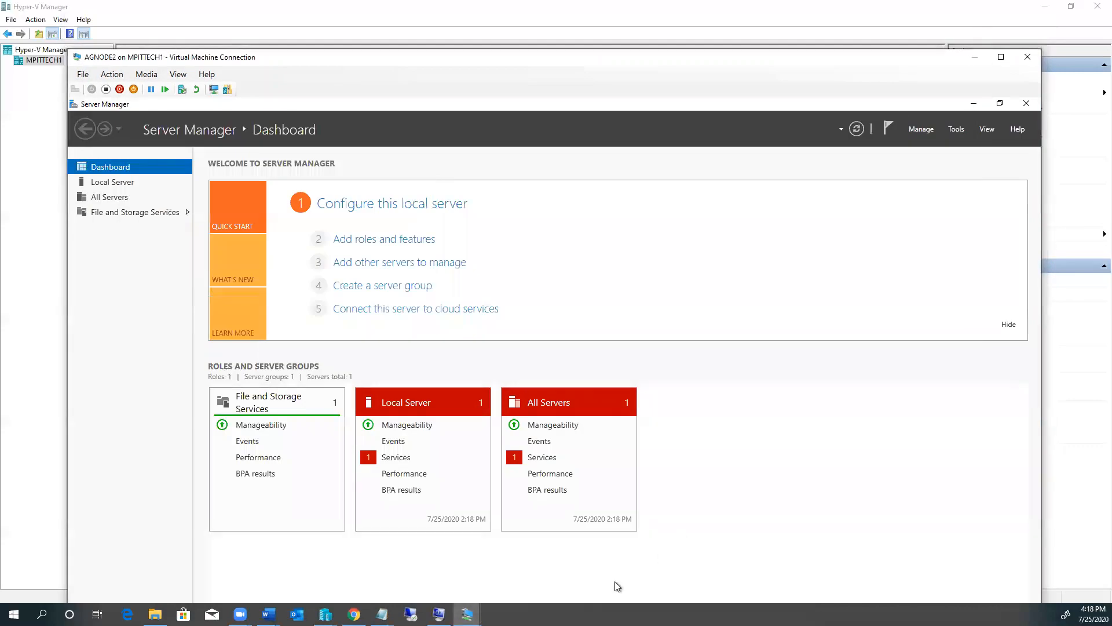
Step: Close the smaller duplicate Hyper-V Manager window and return to the main VM list
mouse_move(467, 614)
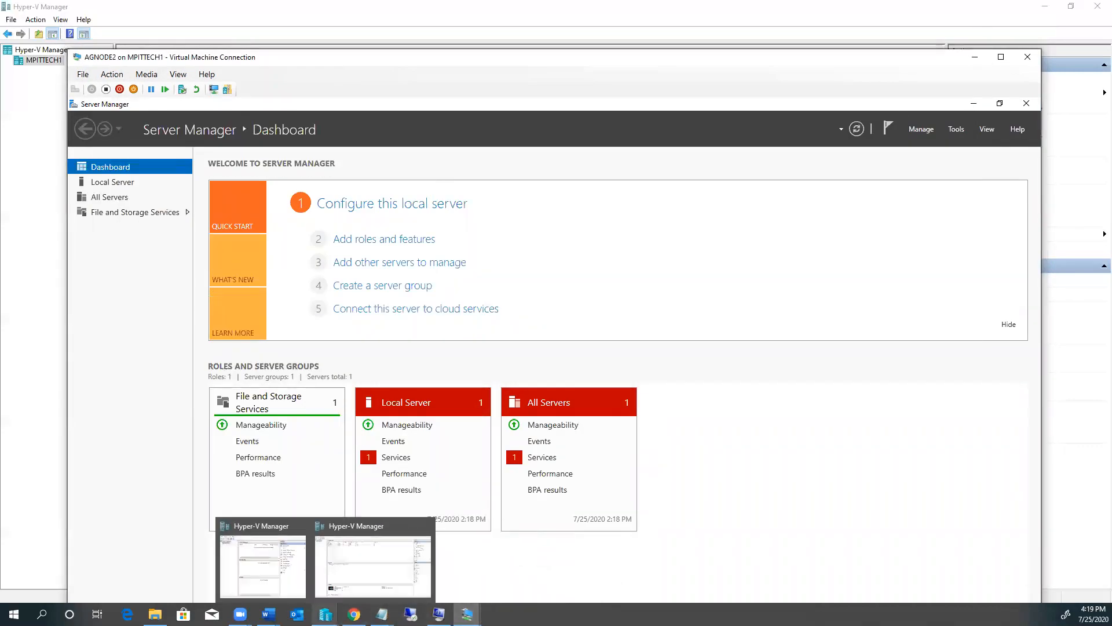
click(325, 614)
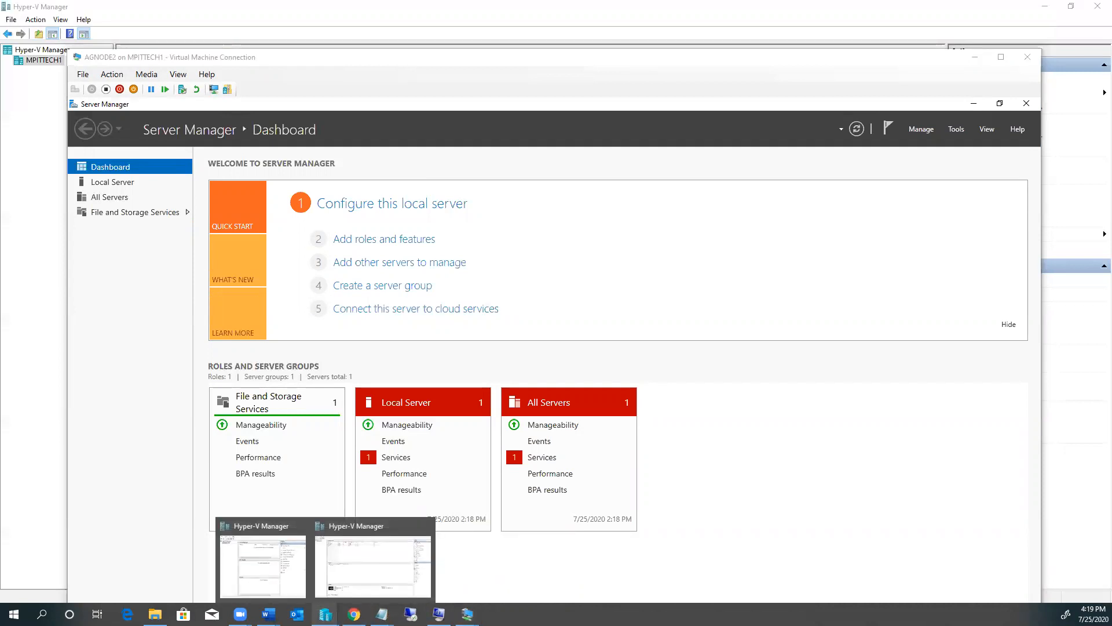
click(369, 576)
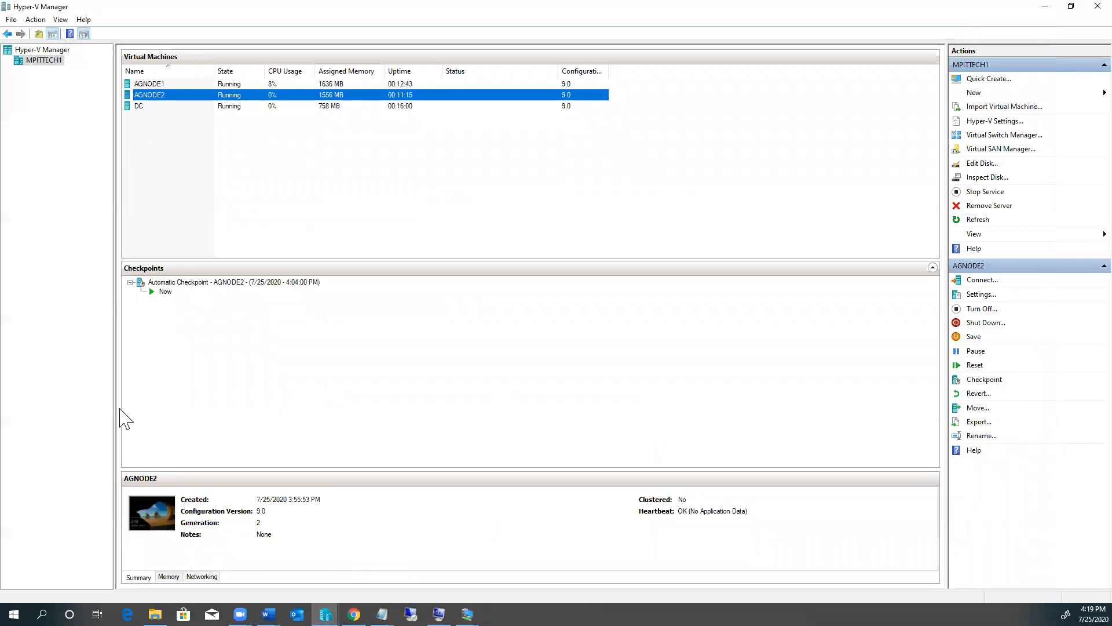
double_click(154, 523)
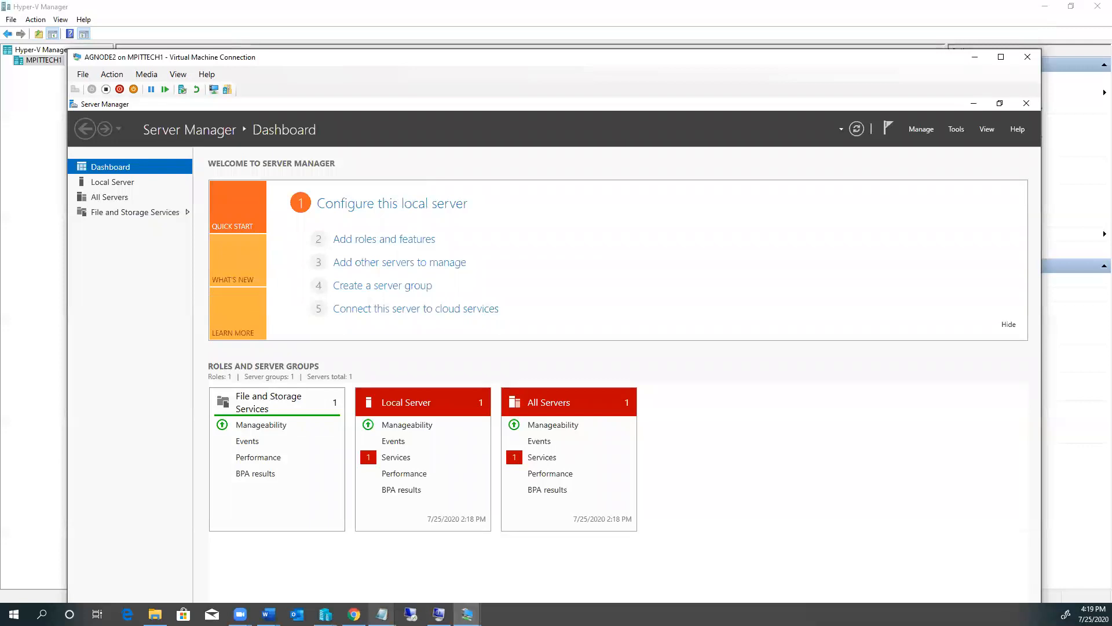
click(467, 615)
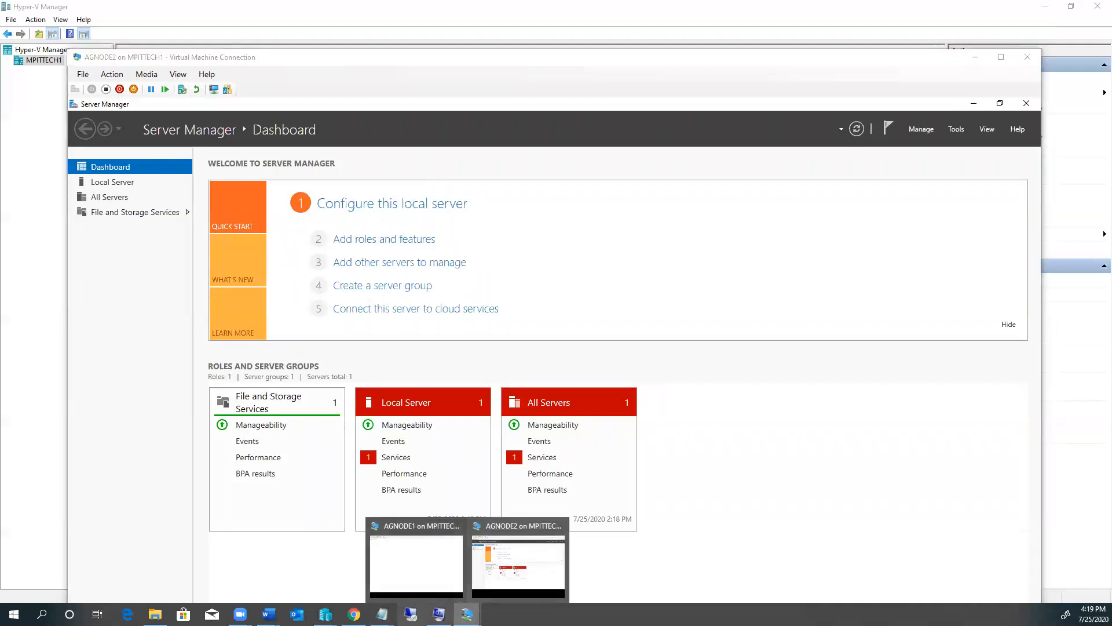
mouse_move(326, 614)
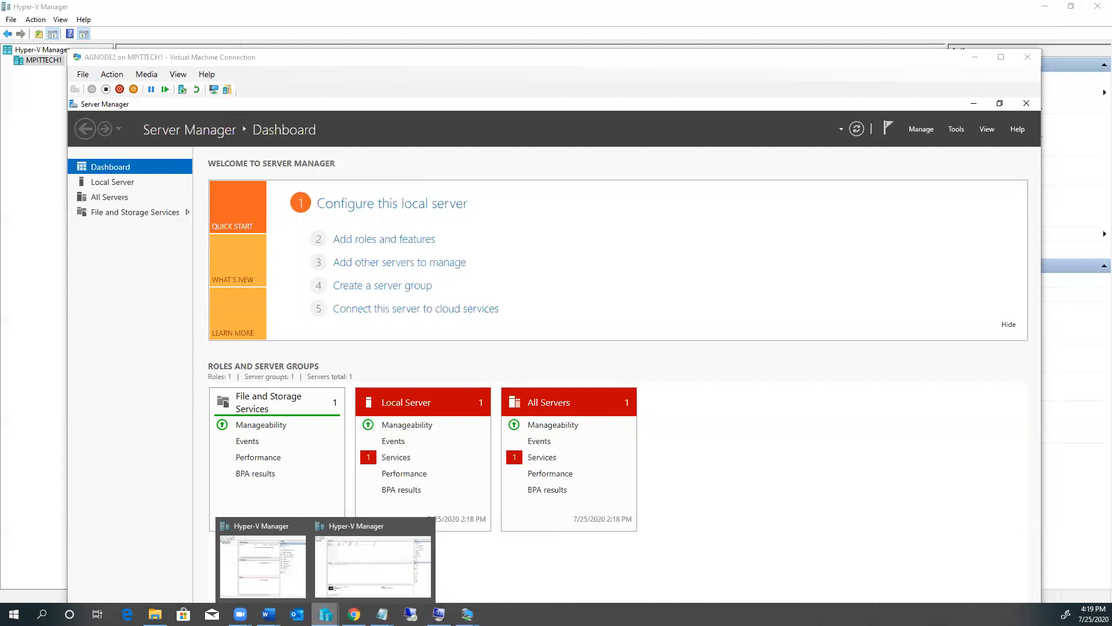
mouse_move(261, 562)
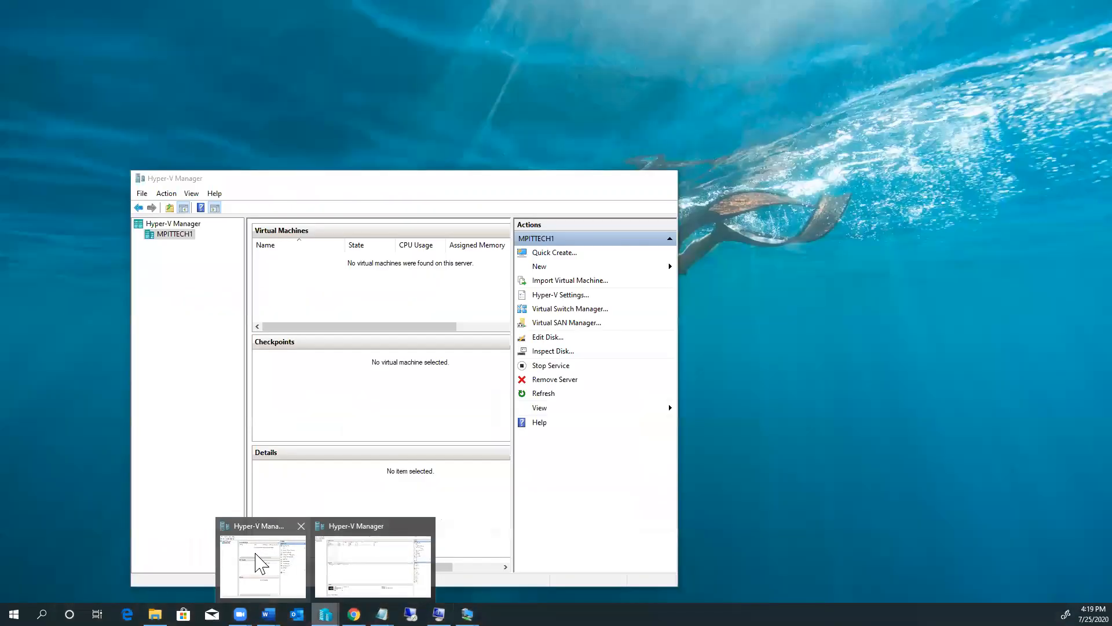
click(260, 562)
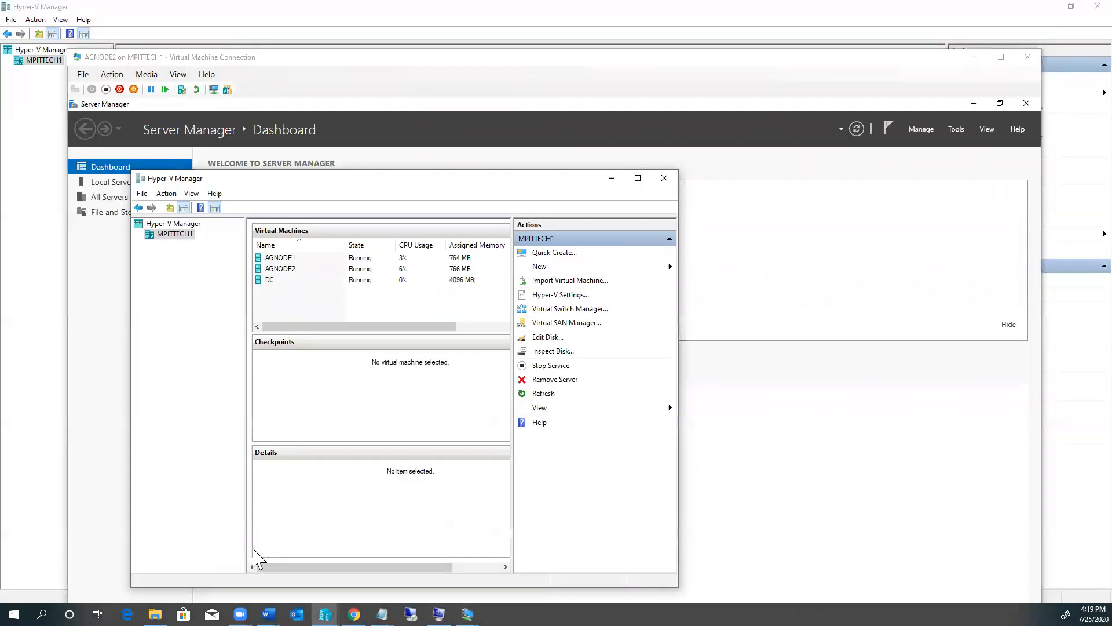
click(666, 181)
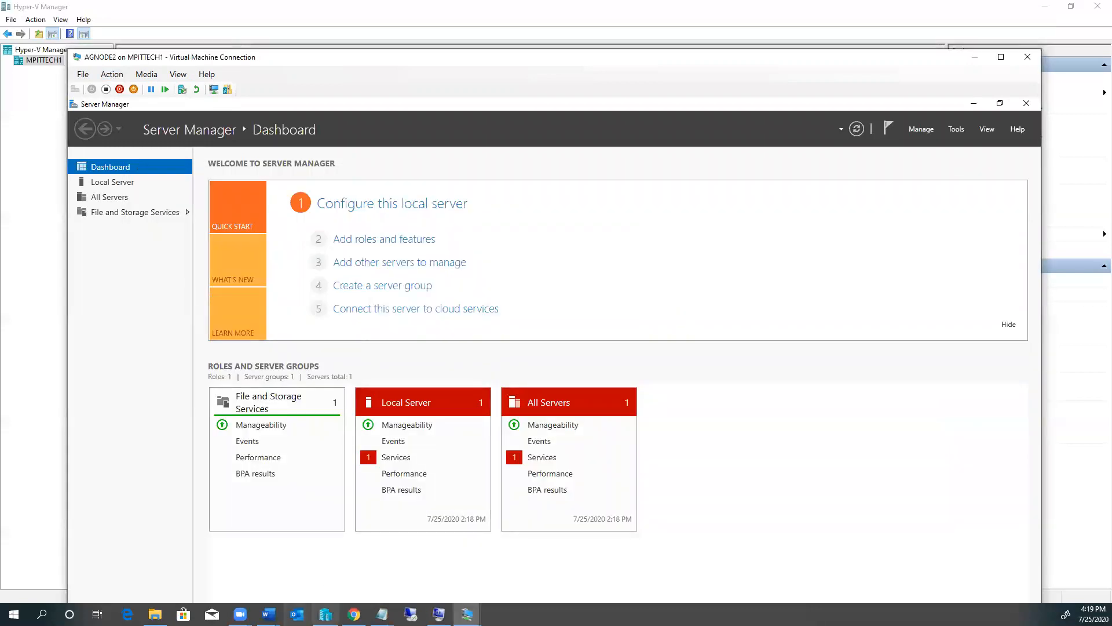
click(326, 614)
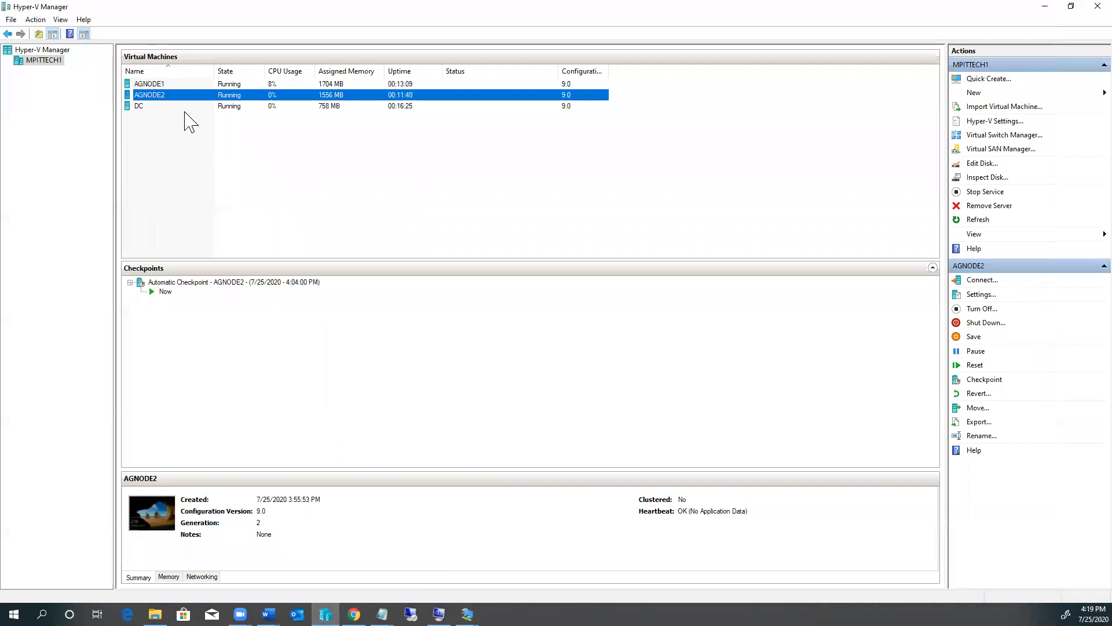
Step: Open the DC virtual machine and set its administrator password, entering it twice
click(149, 107)
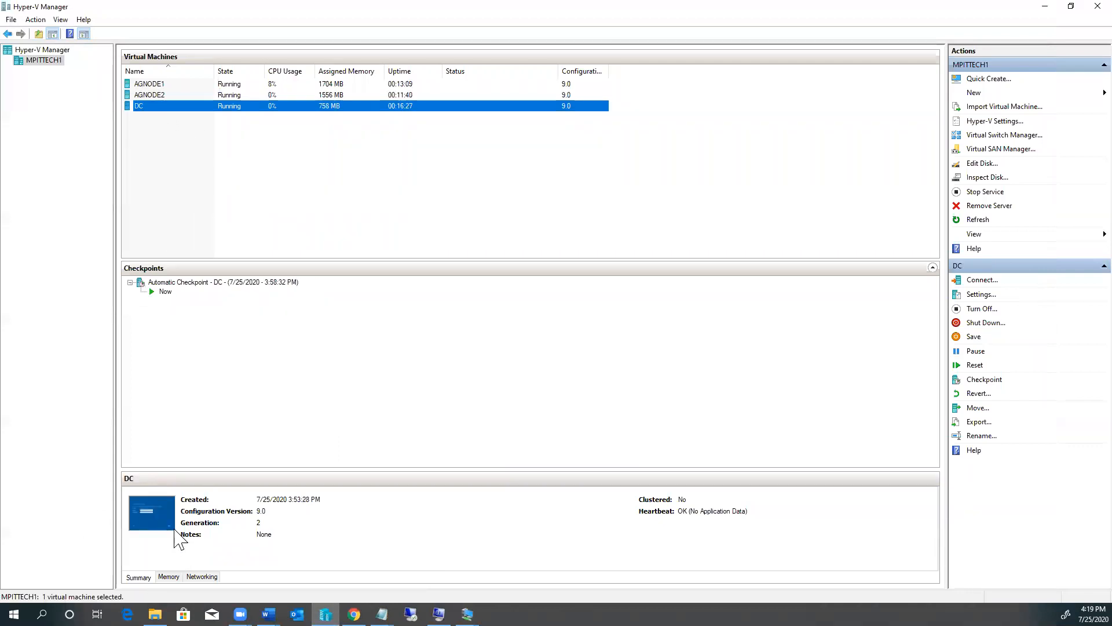
double_click(156, 521)
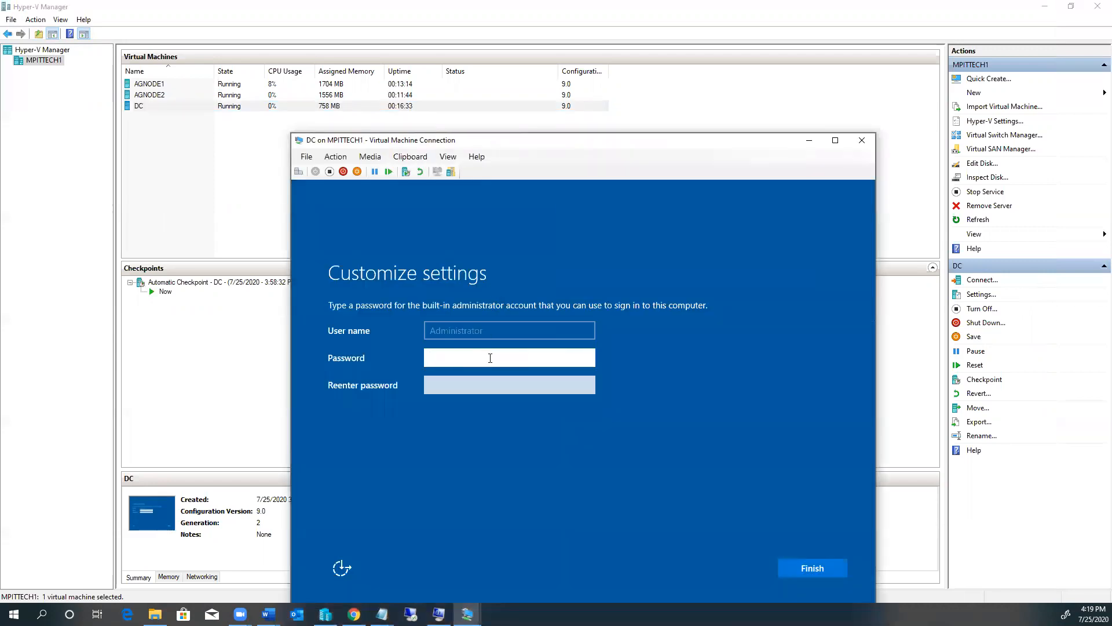
text(a)
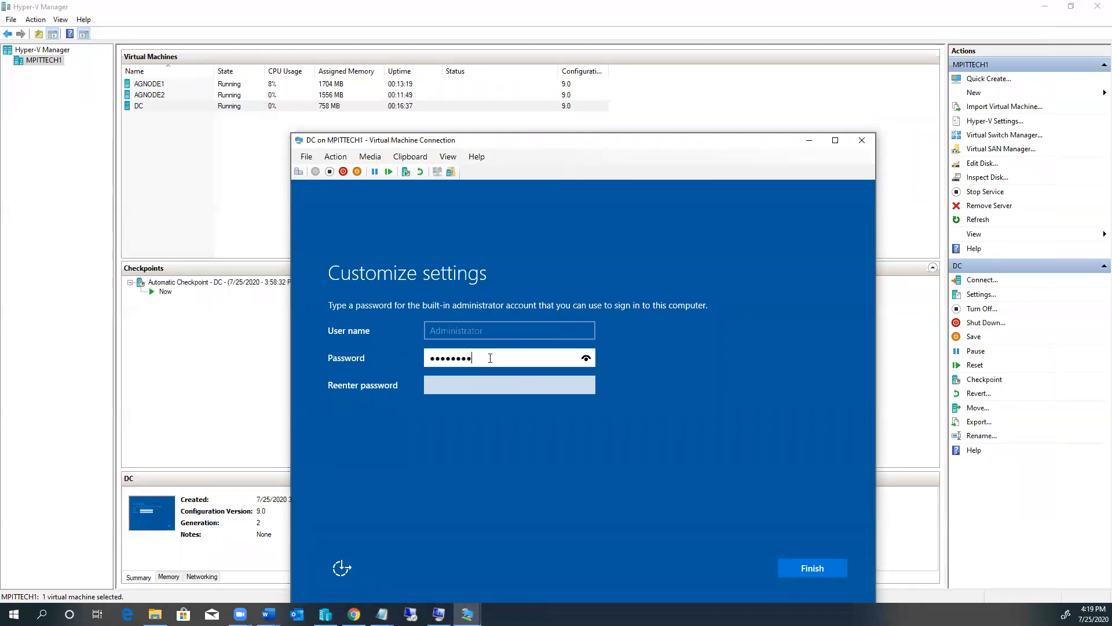
key(Tab)
text(•••)
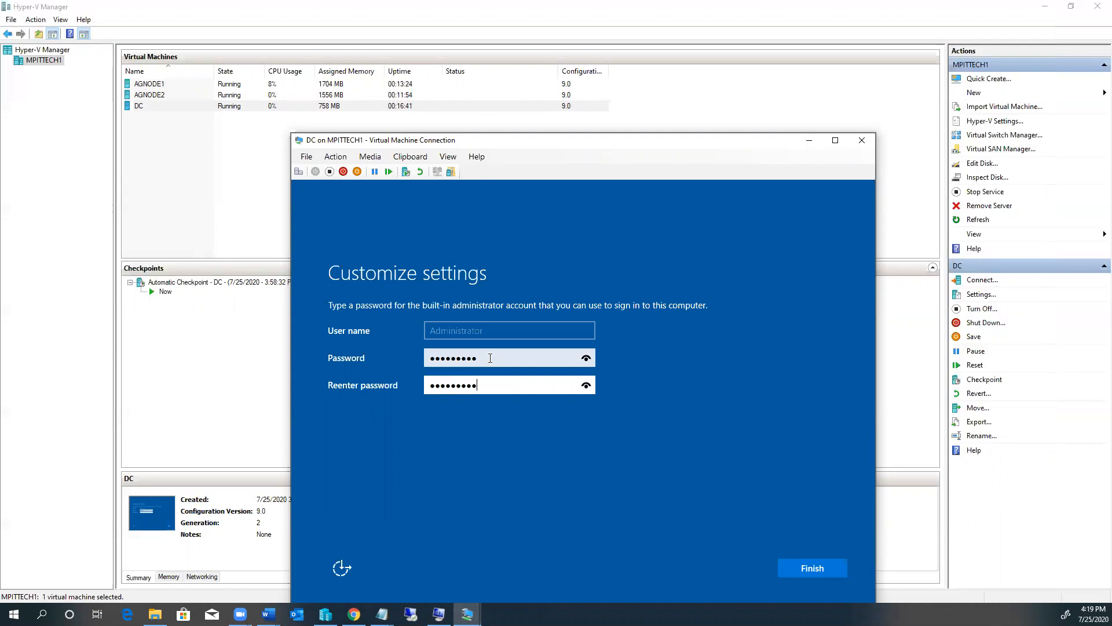
key(Return)
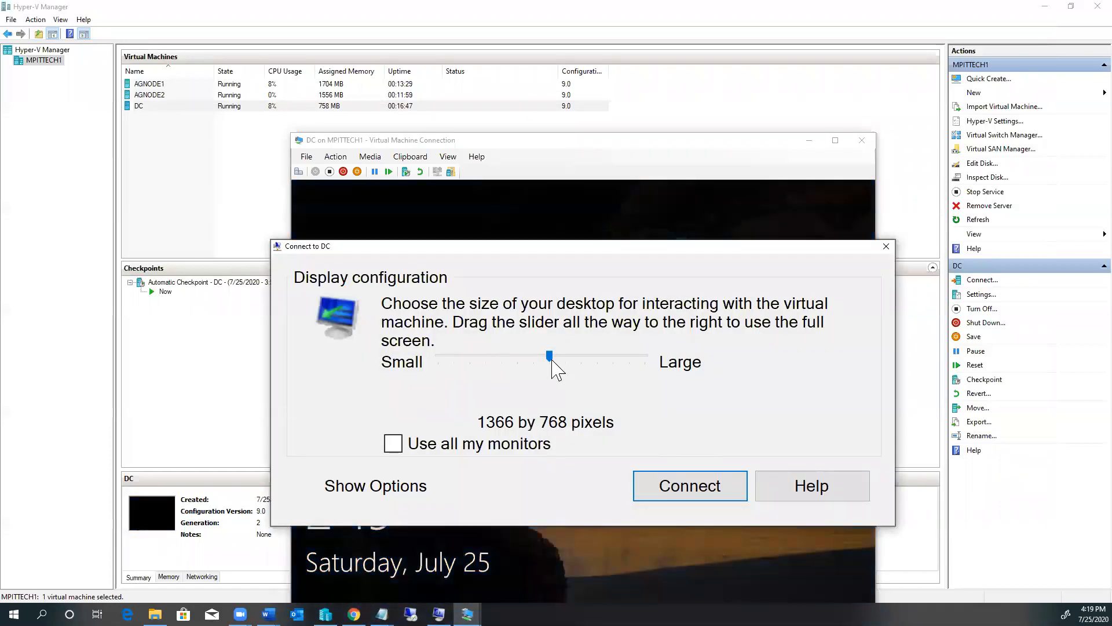
Step: Connect to DC at 1680x1050 and sign in as Administrator with the account password
drag(552, 360, 614, 363)
click(685, 493)
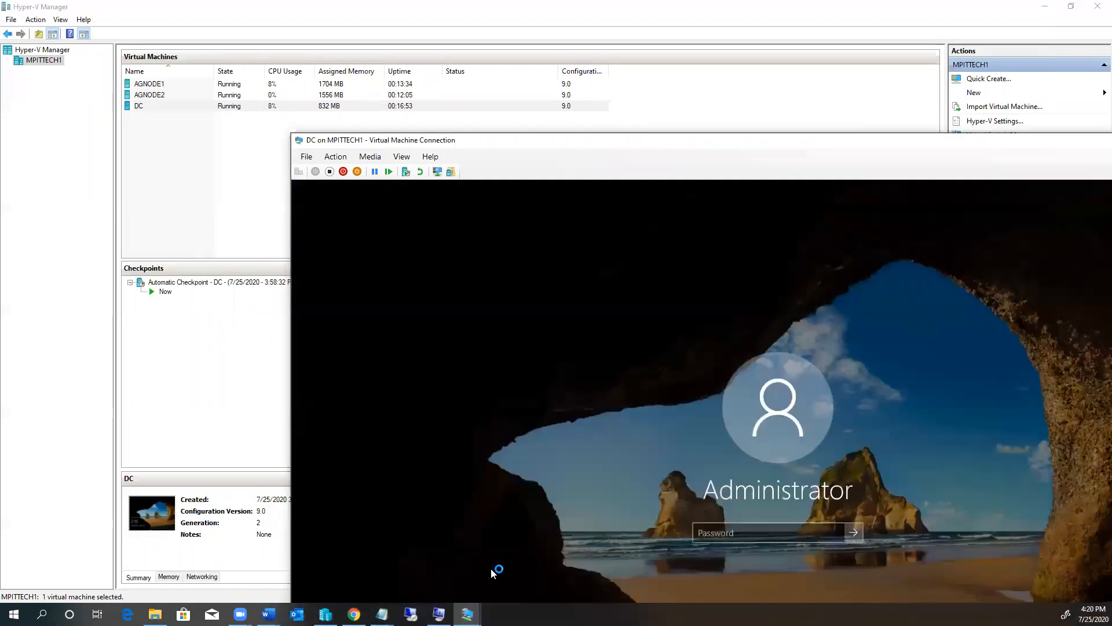
text(*********)
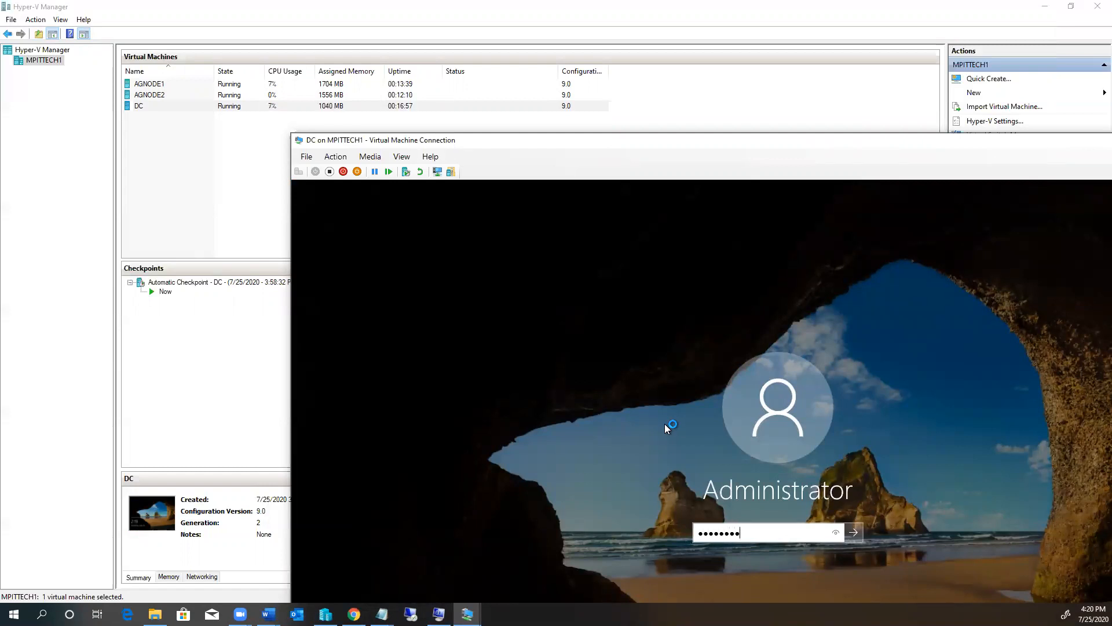
key(Return)
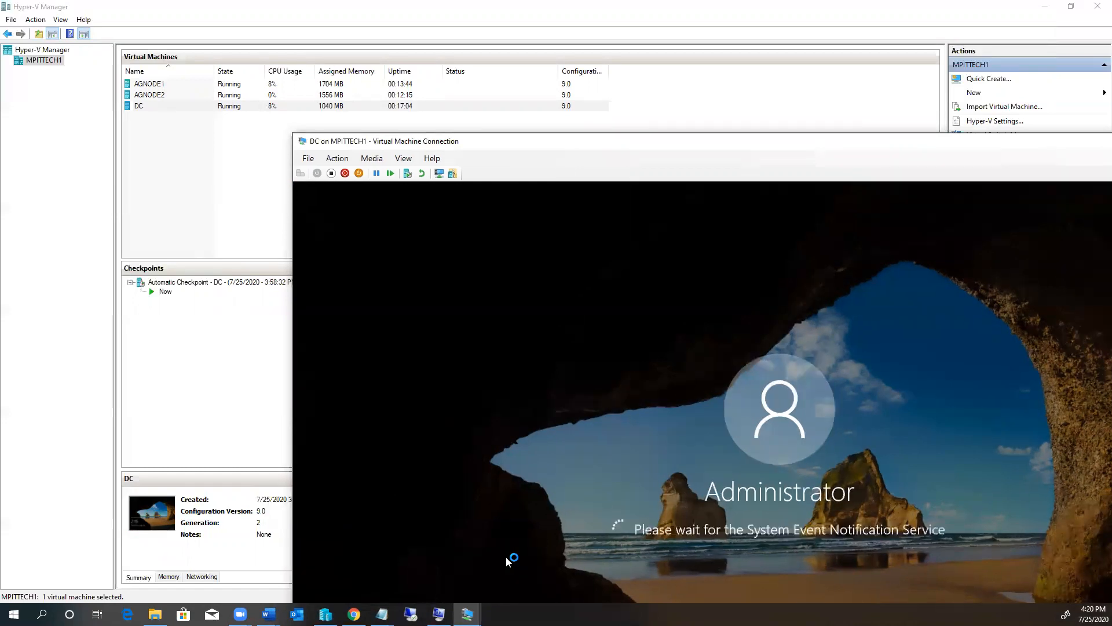
mouse_move(382, 614)
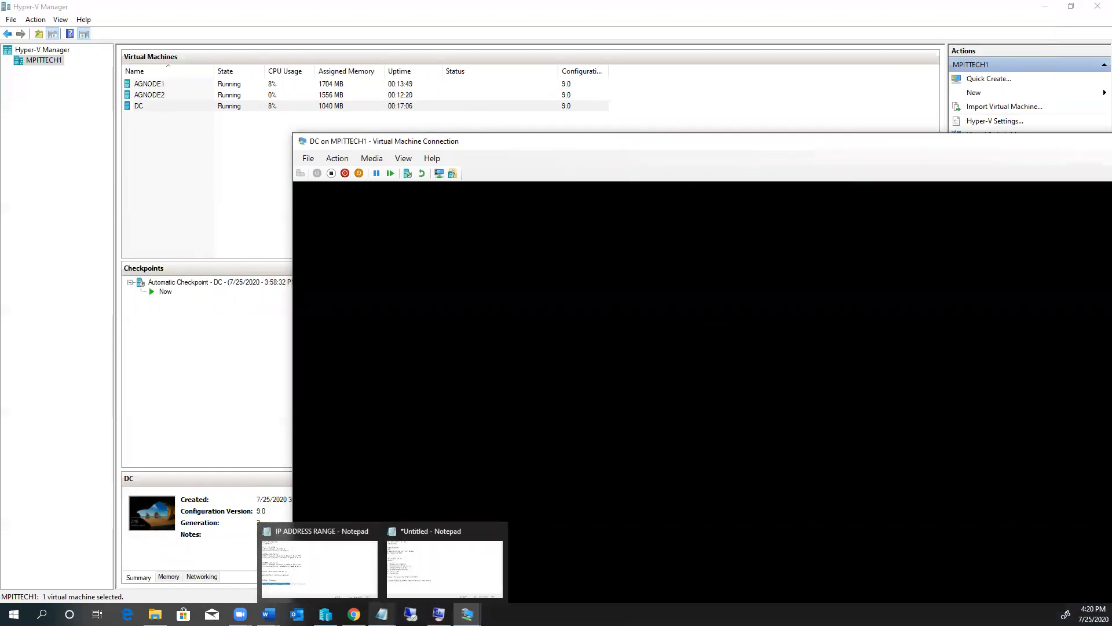
click(401, 531)
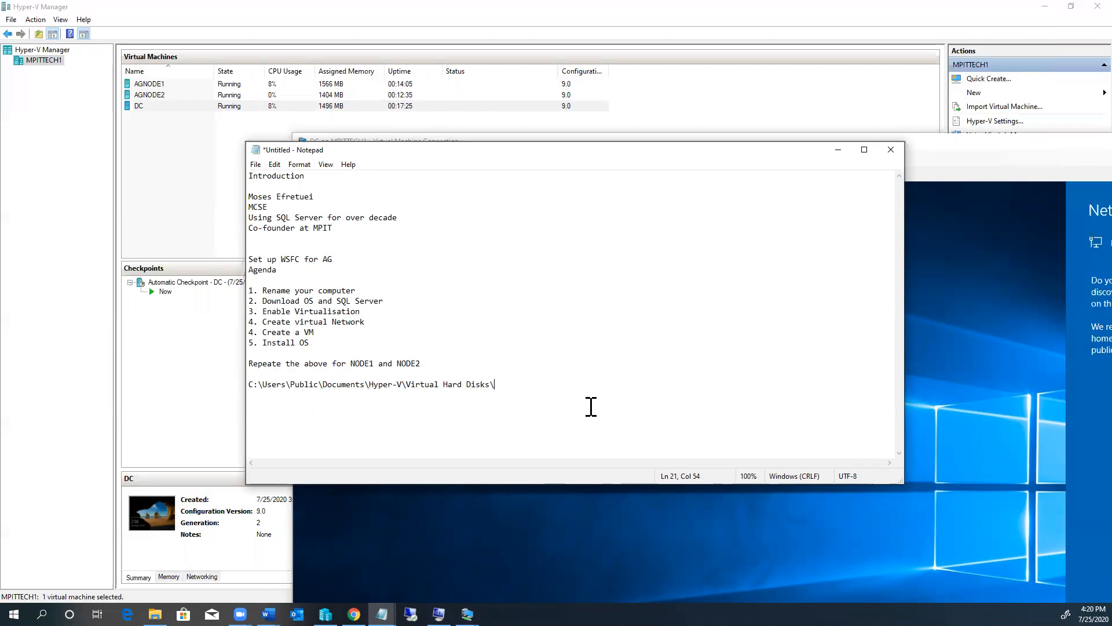
drag(514, 384, 246, 378)
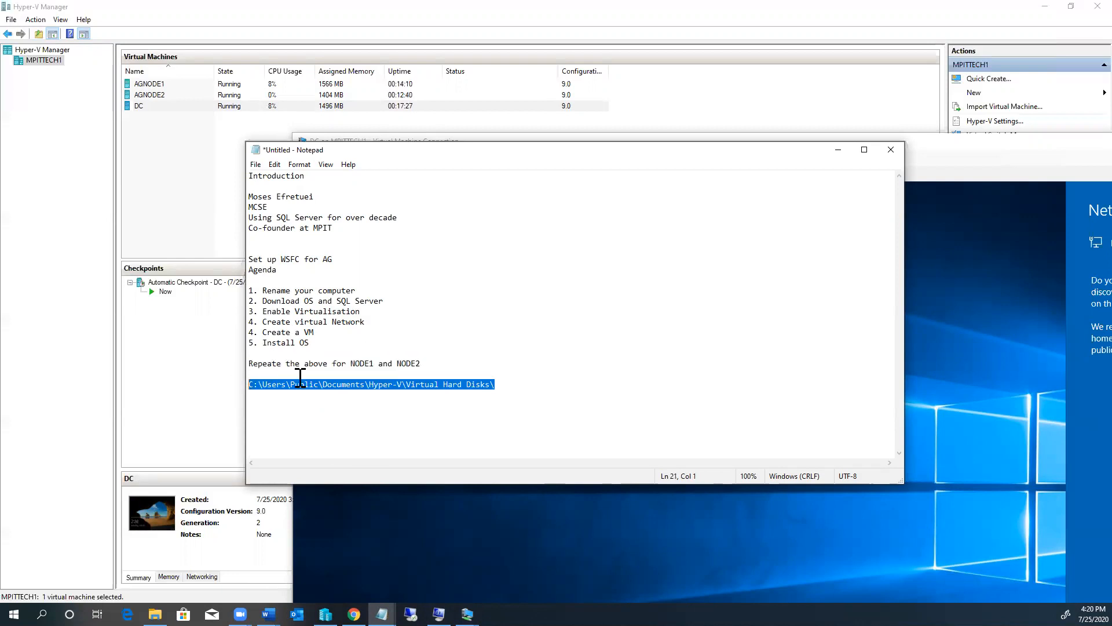
click(557, 343)
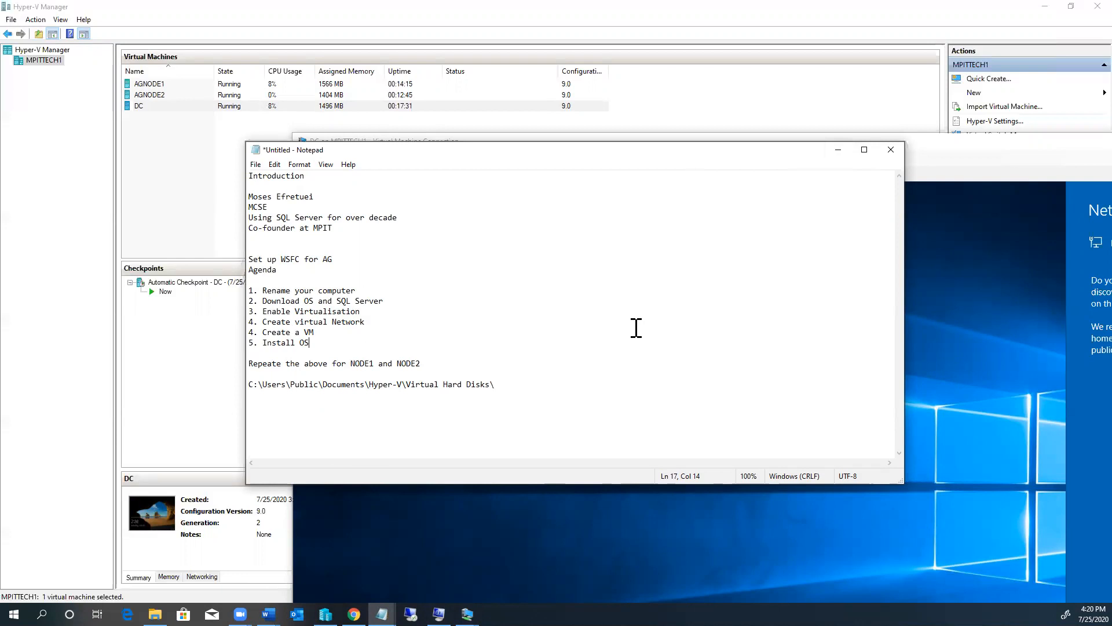
click(837, 152)
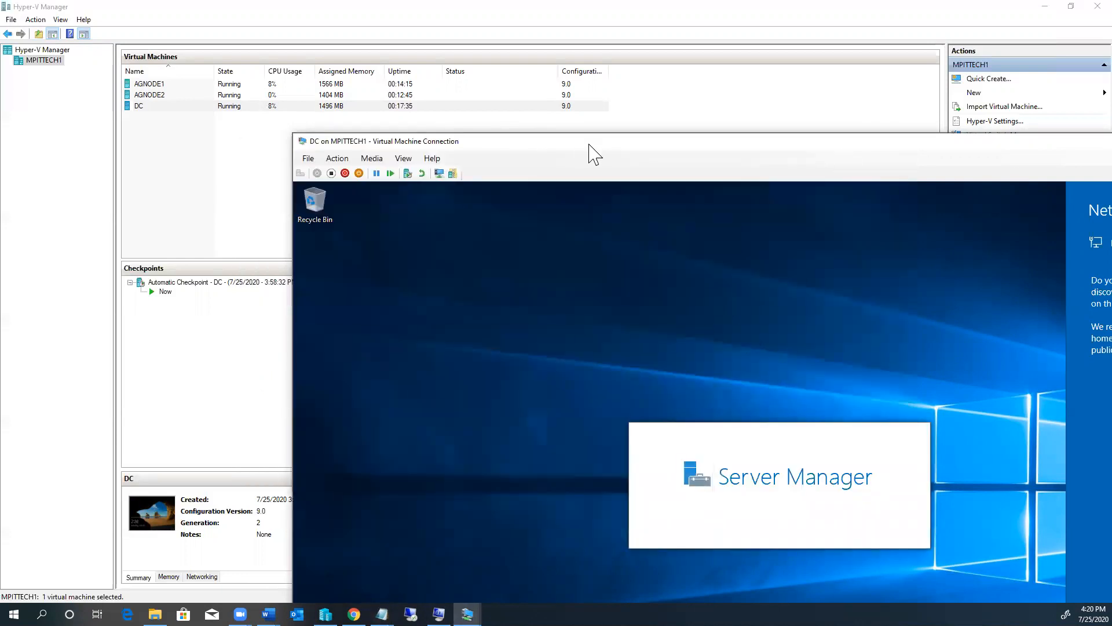
Step: Move the DC connection window up and left so the full console is visible
drag(588, 147, 398, 106)
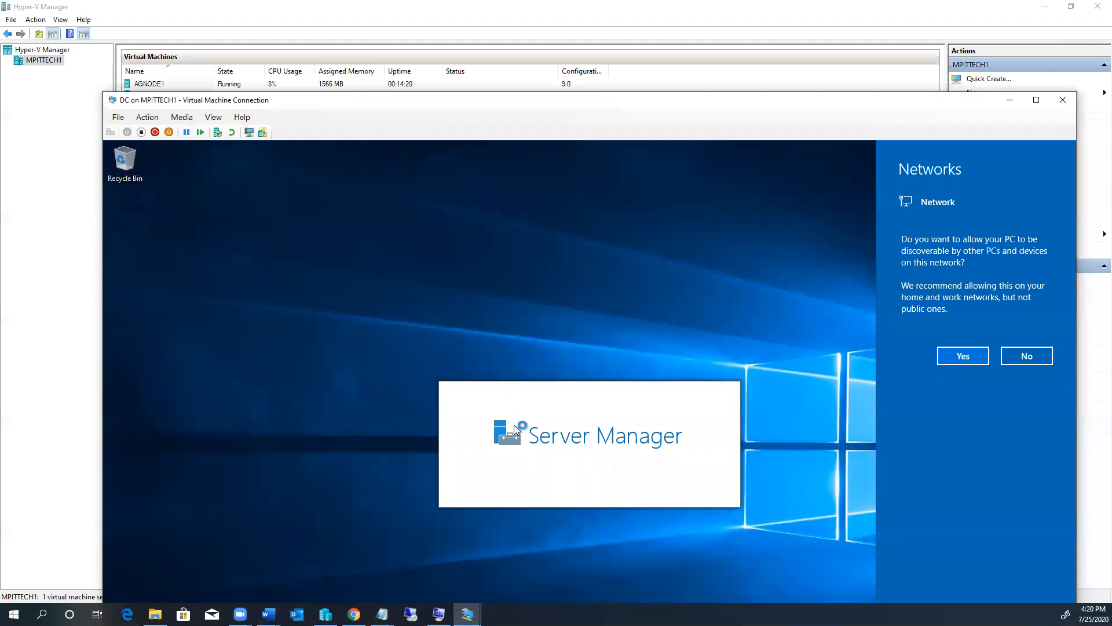